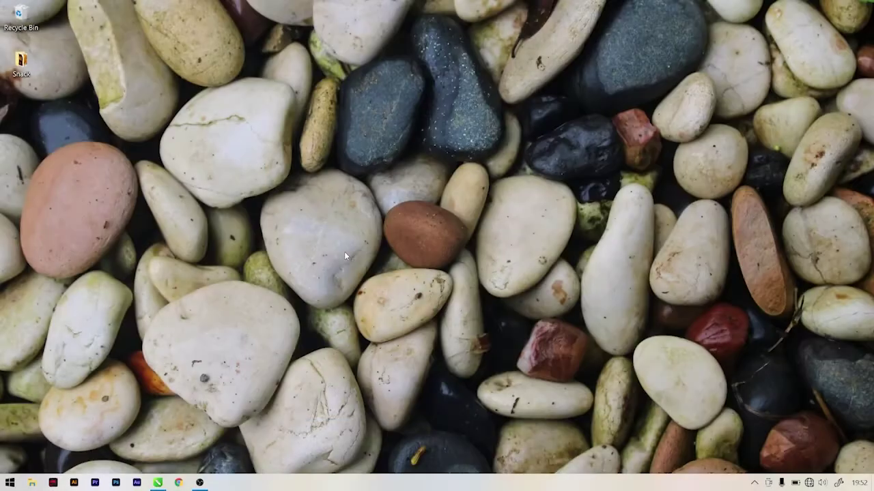
Open the Snack folder on the desktop to look over the Foto and Logo files, and minimize the folder window
{"action": "double_click", "coordinate": [21, 62]}
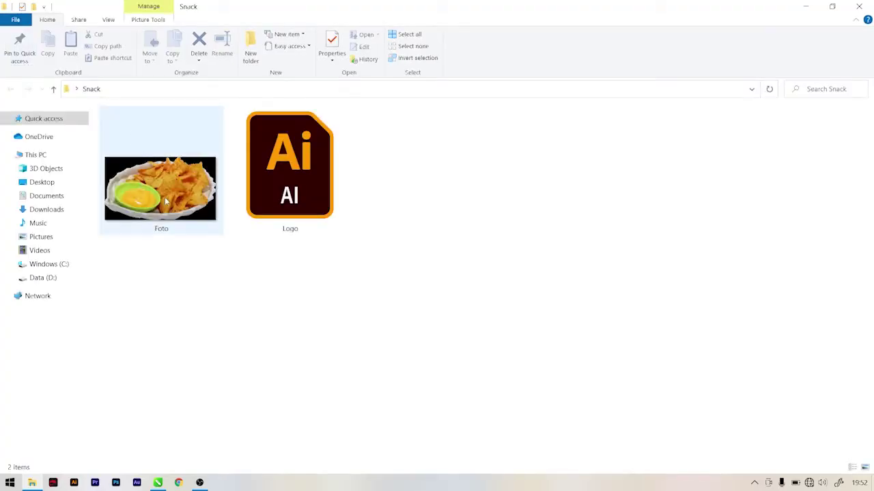
{"action": "left_click", "coordinate": [165, 200]}
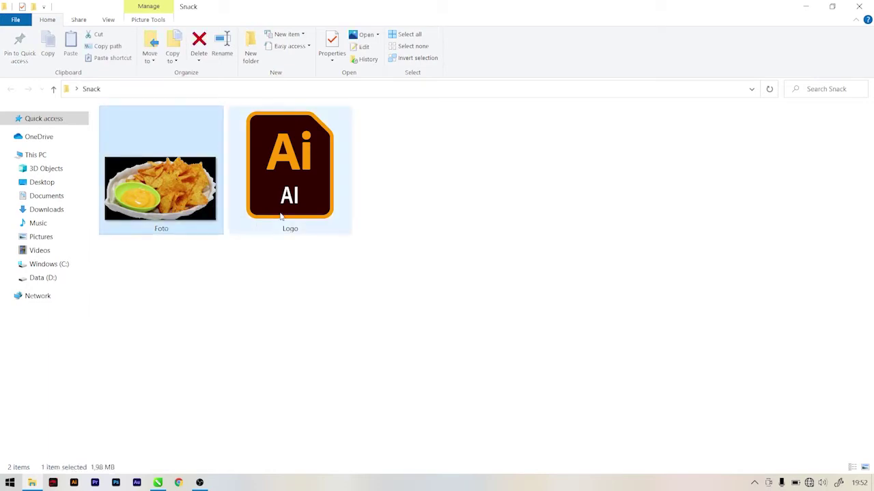
{"action": "left_click", "coordinate": [233, 218]}
{"action": "left_click", "coordinate": [180, 292]}
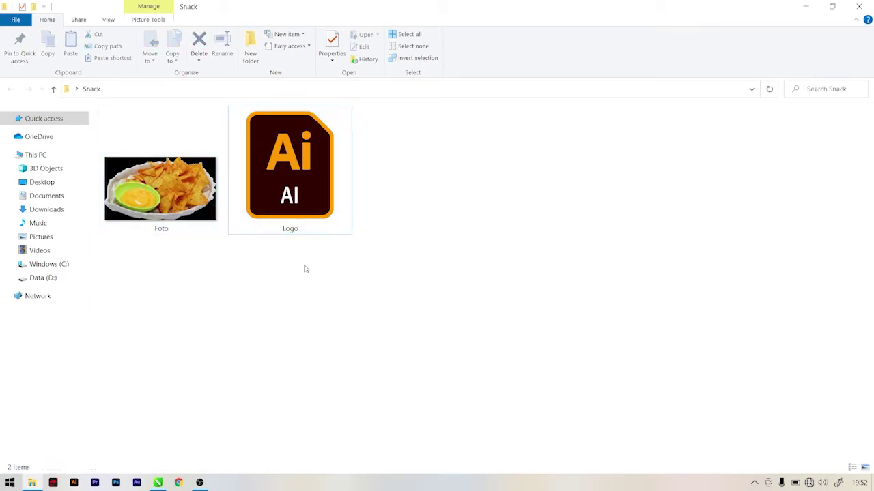
{"action": "left_click", "coordinate": [796, 14]}
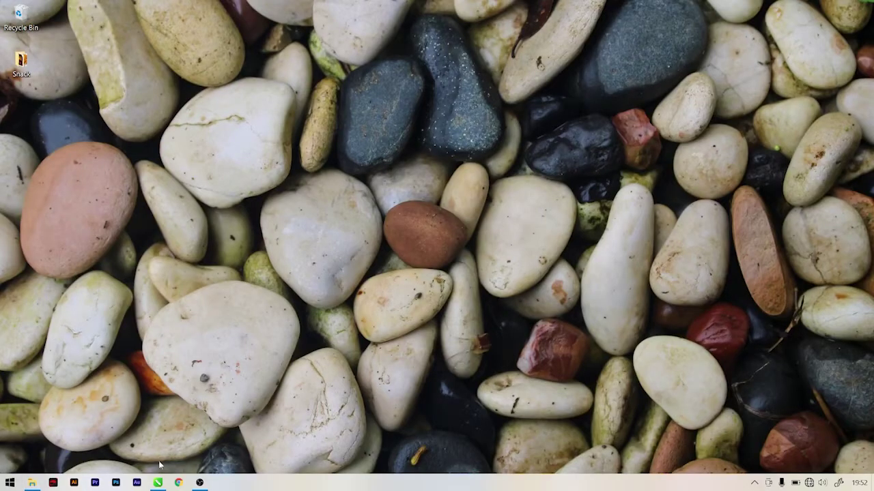
Switch to CorelDRAW and draw a square about 136 mm wide, centred on the A4 page
{"action": "left_click", "coordinate": [158, 482]}
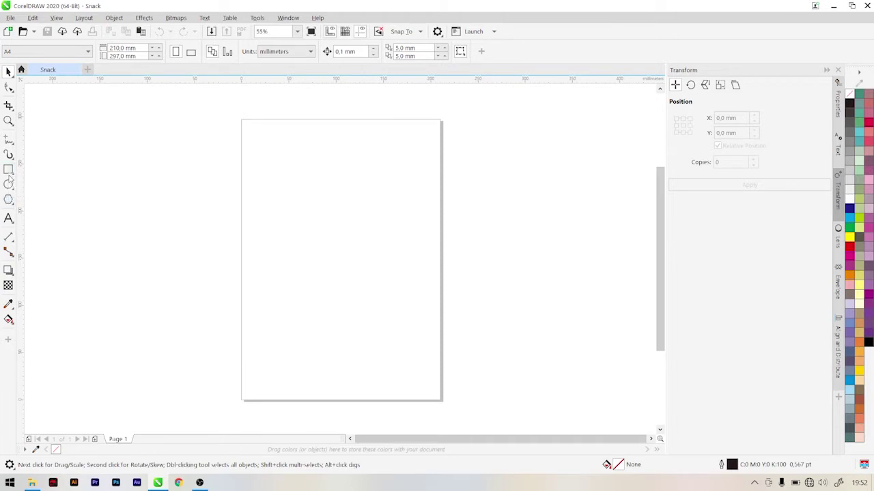
{"action": "key", "text": "F6"}
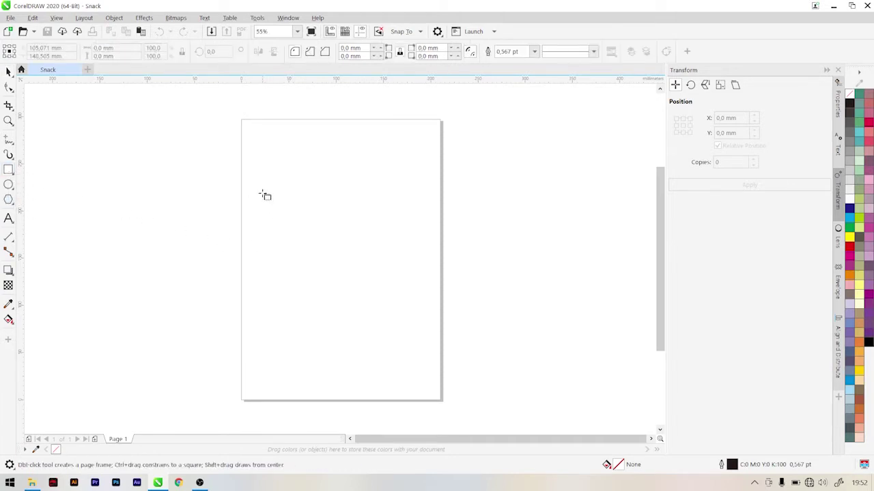
{"action": "left_click_drag", "start_coordinate": [262, 193], "coordinate": [390, 322]}
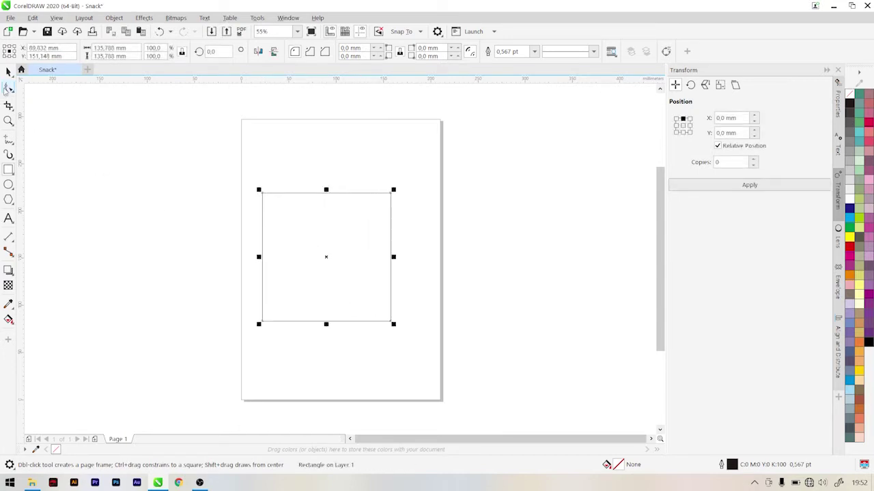
{"action": "left_click", "coordinate": [8, 71]}
{"action": "left_click", "coordinate": [323, 228]}
{"action": "left_click", "coordinate": [323, 226]}
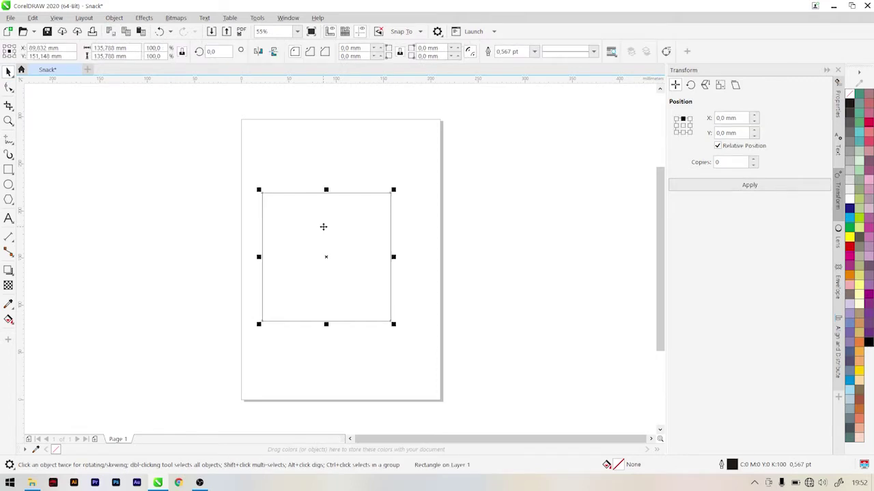
{"action": "left_click_drag", "start_coordinate": [323, 227], "coordinate": [338, 229]}
{"action": "left_click", "coordinate": [114, 352]}
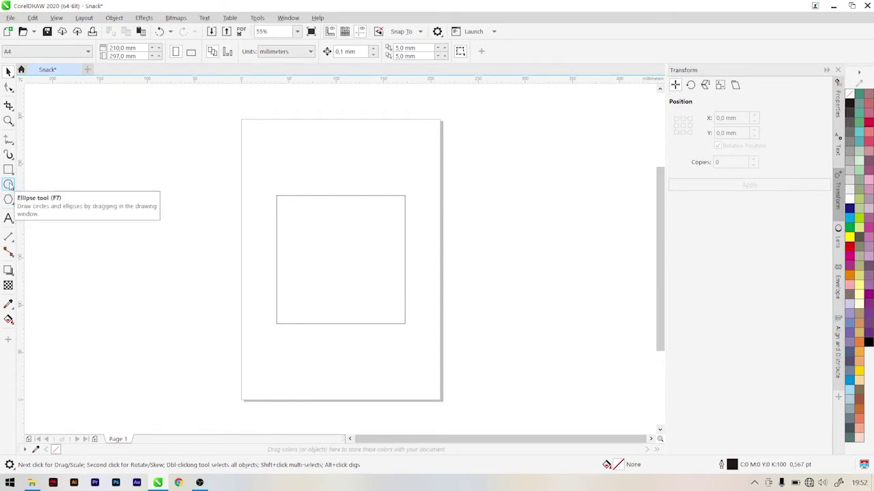
Draw a circle about 115 mm in diameter and move it over the square's lower-right corner, inside the page
{"action": "key", "text": "F7"}
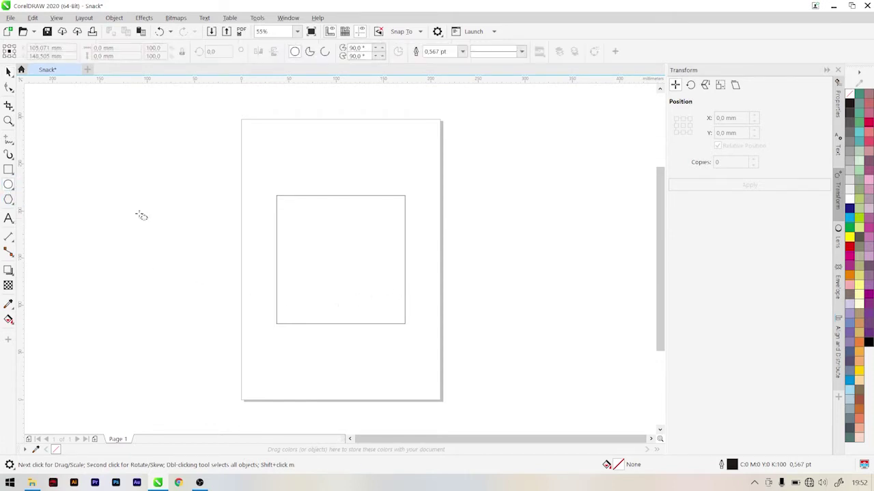
{"action": "left_click_drag", "start_coordinate": [466, 292], "coordinate": [377, 372]}
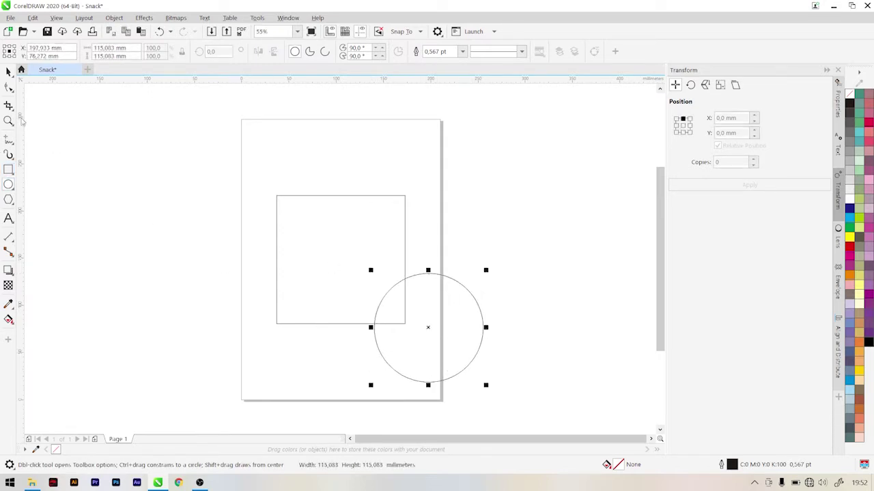
{"action": "left_click", "coordinate": [8, 72]}
{"action": "left_click_drag", "start_coordinate": [461, 320], "coordinate": [410, 356]}
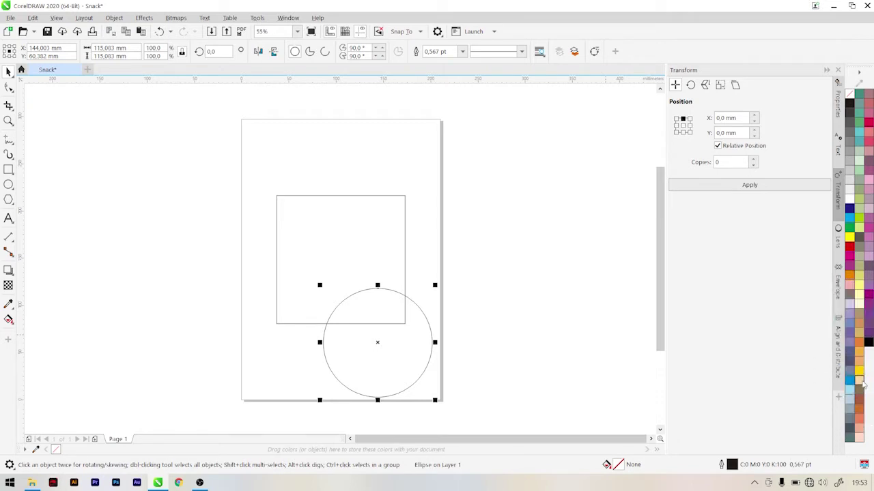
Give the circle a C0 M20 Y40 K0 peach fill without outline, and place a copy over the square's upper-left corner
{"action": "left_click", "coordinate": [858, 377]}
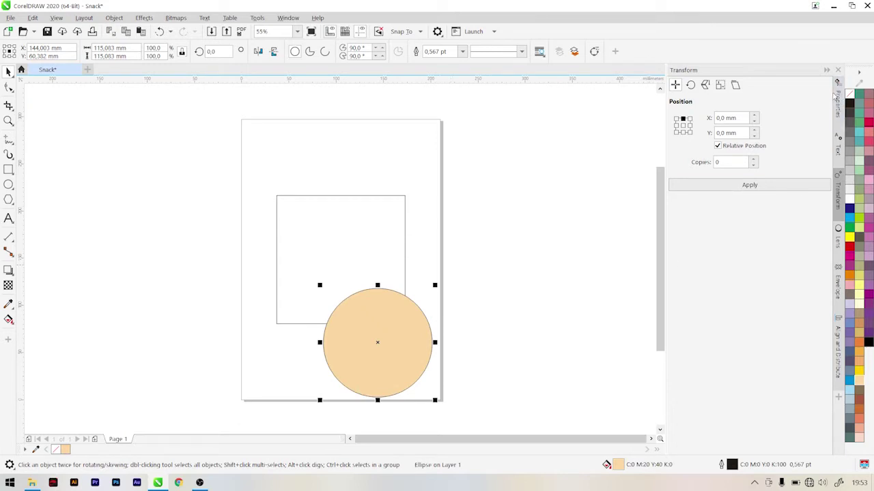
{"action": "right_click", "coordinate": [849, 93]}
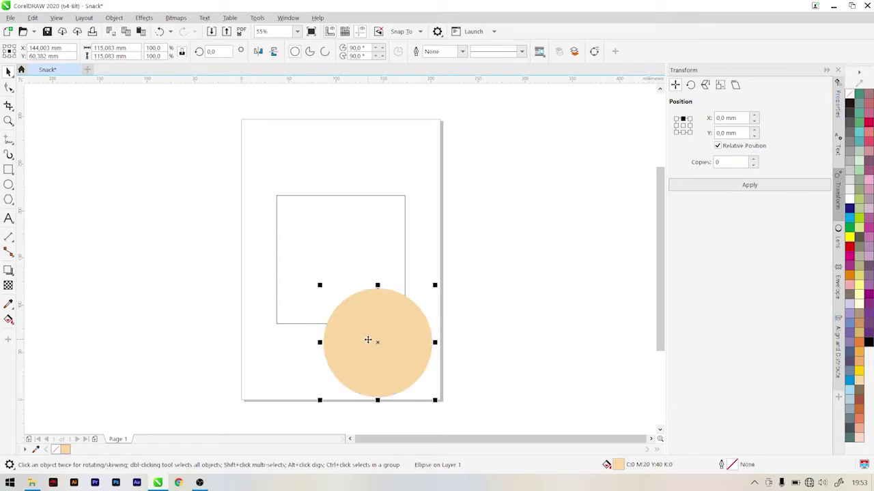
{"action": "left_click_drag", "start_coordinate": [369, 351], "coordinate": [325, 237]}
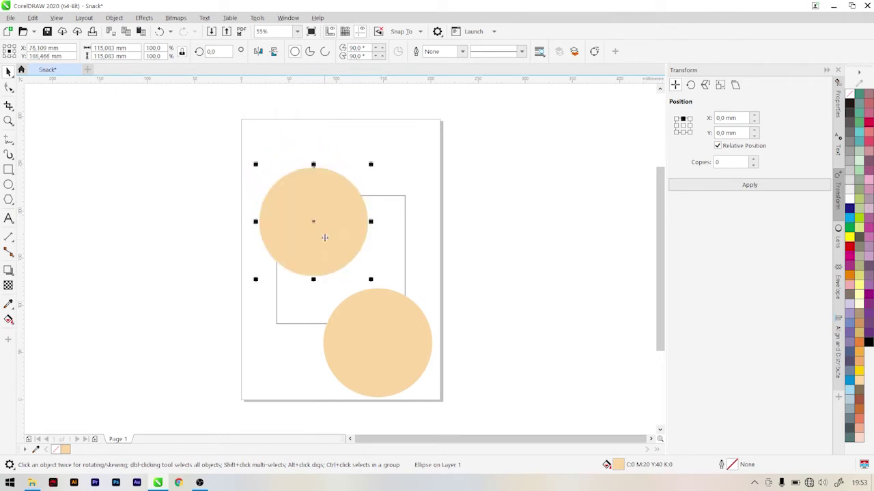
{"action": "left_click", "coordinate": [480, 294]}
Fill the square with orange C0 M60 Y100 K0 and remove its outline
{"action": "left_click", "coordinate": [404, 255]}
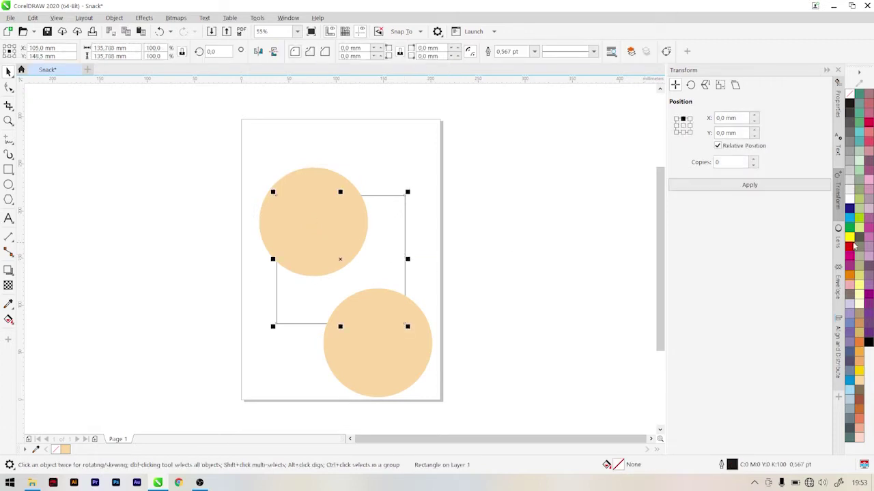
{"action": "left_click", "coordinate": [852, 281]}
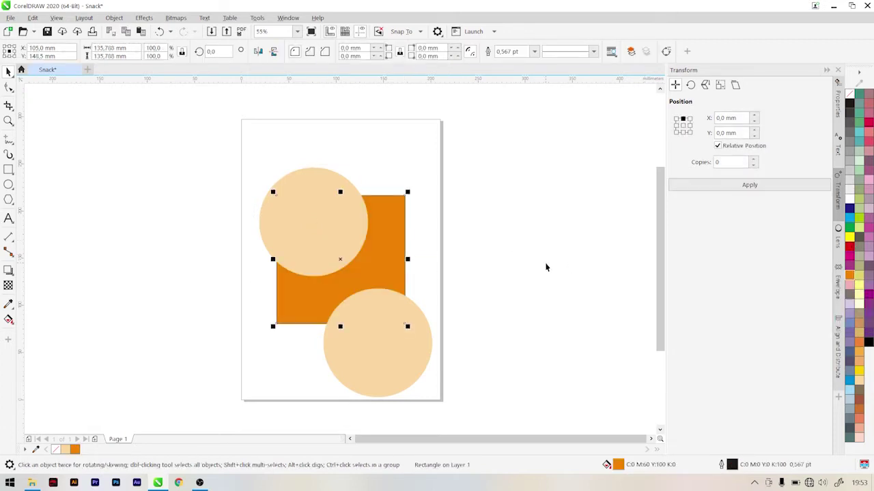
{"action": "left_click", "coordinate": [546, 266]}
{"action": "left_click", "coordinate": [396, 237]}
{"action": "right_click", "coordinate": [849, 94]}
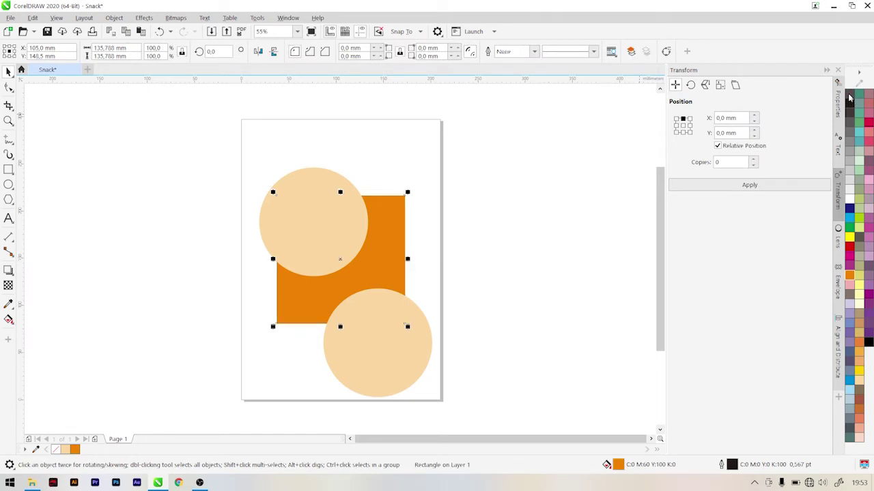
{"action": "left_click", "coordinate": [545, 189]}
PowerClip both peach circles inside the orange square
{"action": "left_click", "coordinate": [355, 242]}
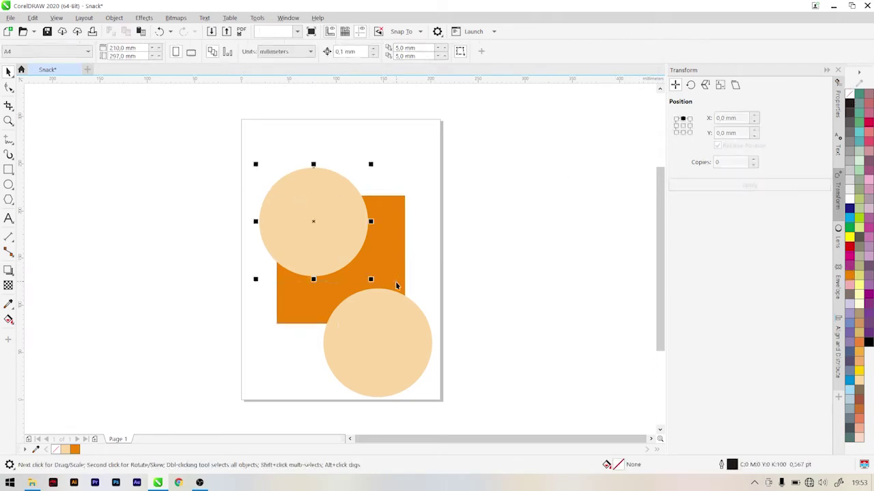
{"action": "left_click", "coordinate": [391, 346], "text": "shift"}
{"action": "left_click", "coordinate": [114, 17]}
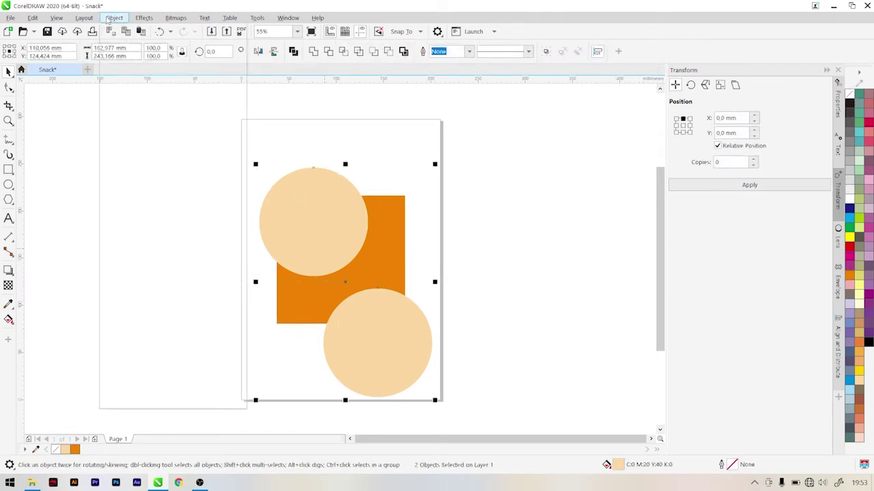
{"action": "mouse_move", "coordinate": [137, 58]}
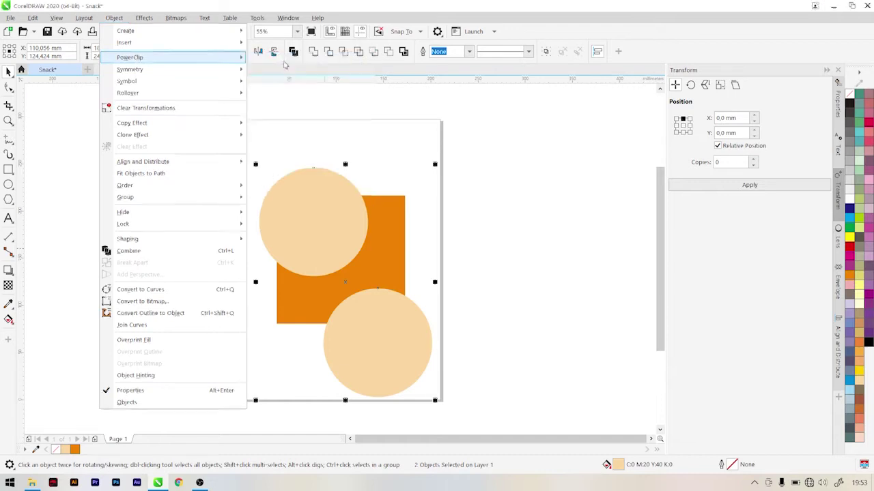
{"action": "left_click", "coordinate": [280, 59]}
{"action": "left_click", "coordinate": [378, 220]}
{"action": "left_click", "coordinate": [485, 225]}
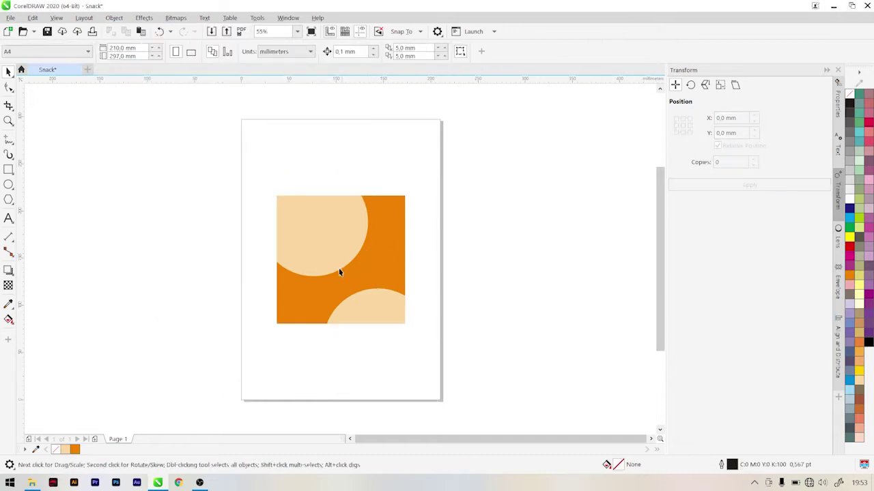
Bring the Logo file from the Snack folder into the drawing, just outside the square's left edge
{"action": "left_click", "coordinate": [31, 482]}
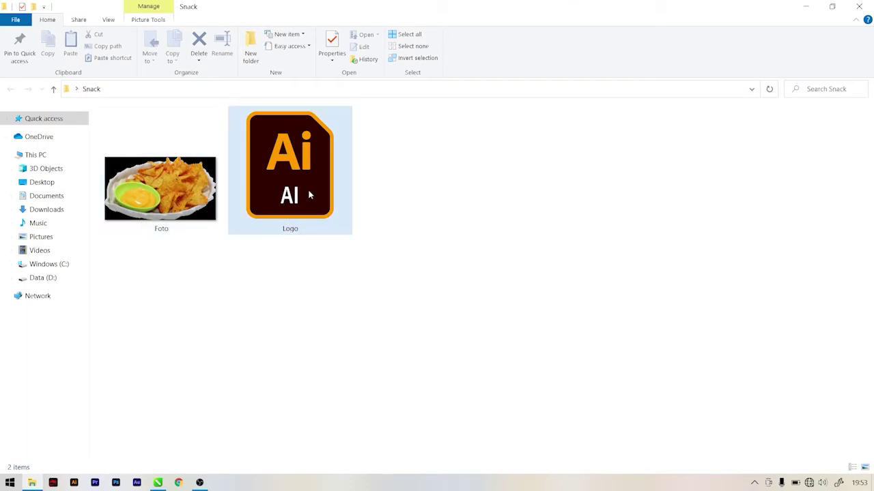
{"action": "left_click_drag", "start_coordinate": [307, 193], "coordinate": [261, 233]}
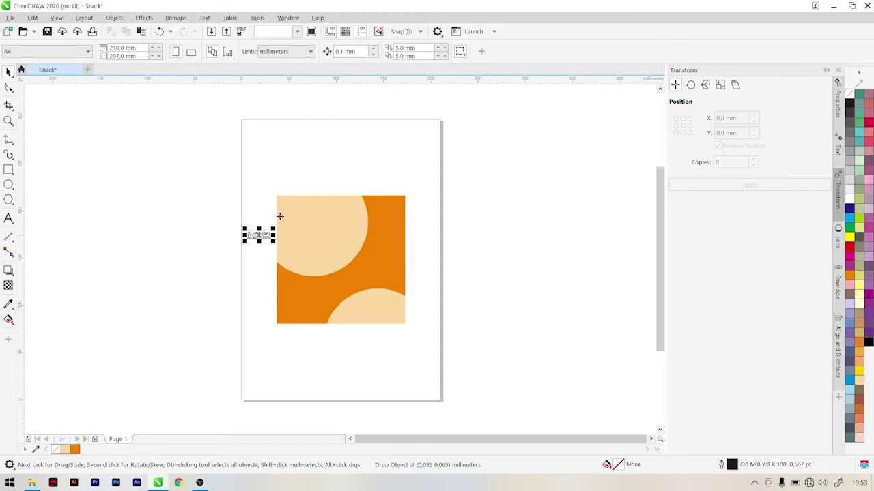
{"action": "scroll", "coordinate": [266, 234], "scroll_direction": "up", "scroll_amount": 2}
{"action": "left_click", "coordinate": [174, 194]}
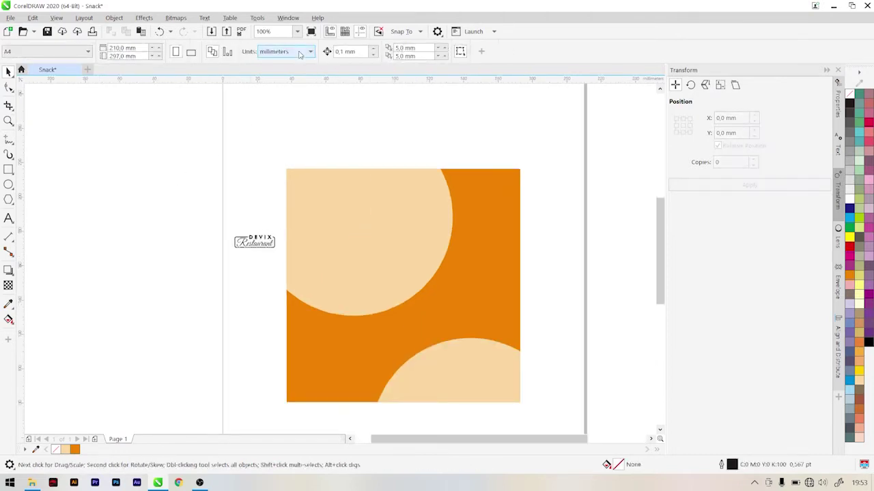
Set the document units to centimeters and the nudge distance to 0.1 cm
{"action": "left_click", "coordinate": [299, 53]}
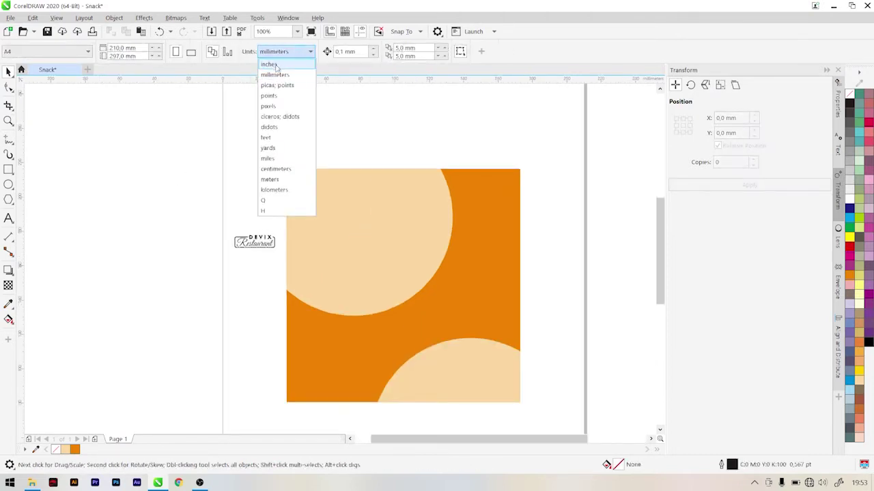
{"action": "left_click", "coordinate": [272, 170]}
{"action": "left_click_drag", "start_coordinate": [339, 53], "coordinate": [369, 51]}
{"action": "key", "text": "Return"}
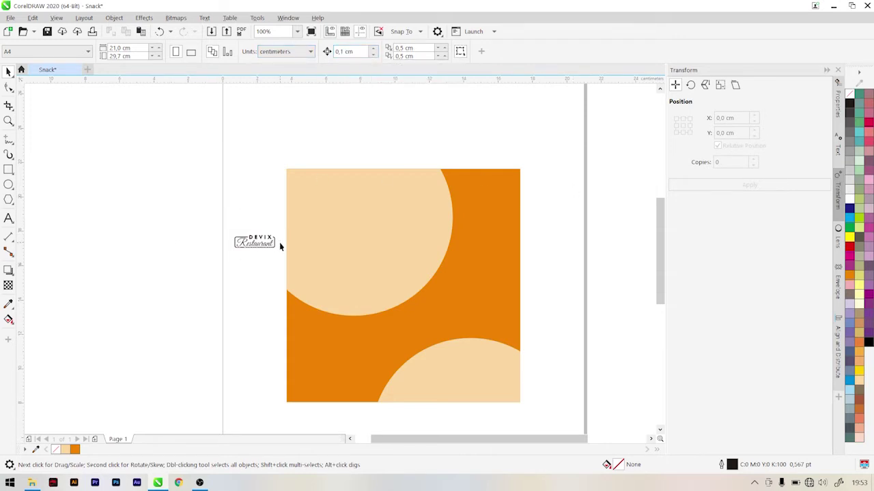
Align the Devix Restaurant logo to the top and left edges of the square
{"action": "left_click", "coordinate": [255, 247]}
{"action": "left_click", "coordinate": [320, 235], "text": "shift"}
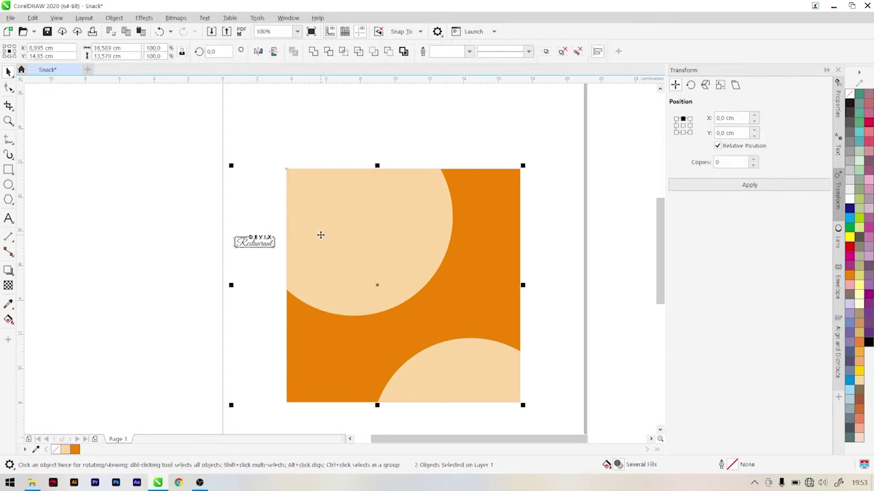
{"action": "key", "text": "t"}
{"action": "key", "text": "l"}
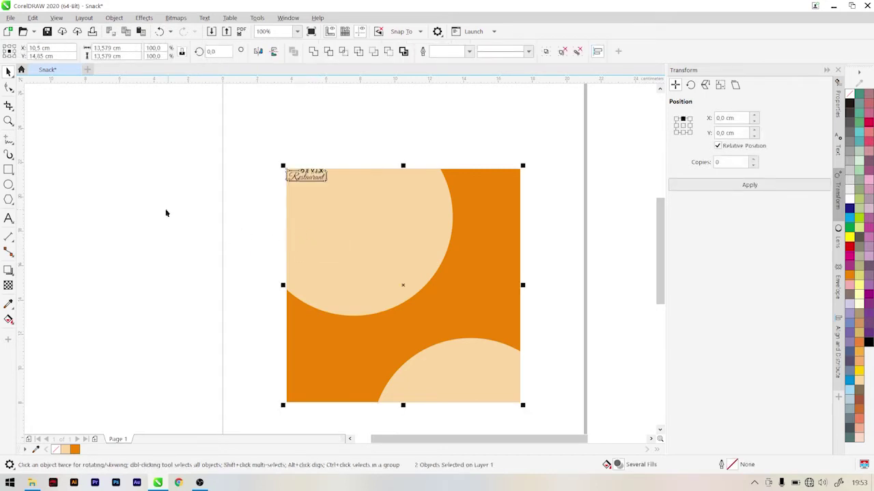
{"action": "left_click", "coordinate": [203, 147]}
Nudge the logo 0.4 cm down and 0.4 cm right to leave a margin from the square's upper-left corner
{"action": "left_click_drag", "start_coordinate": [355, 210], "coordinate": [355, 206]}
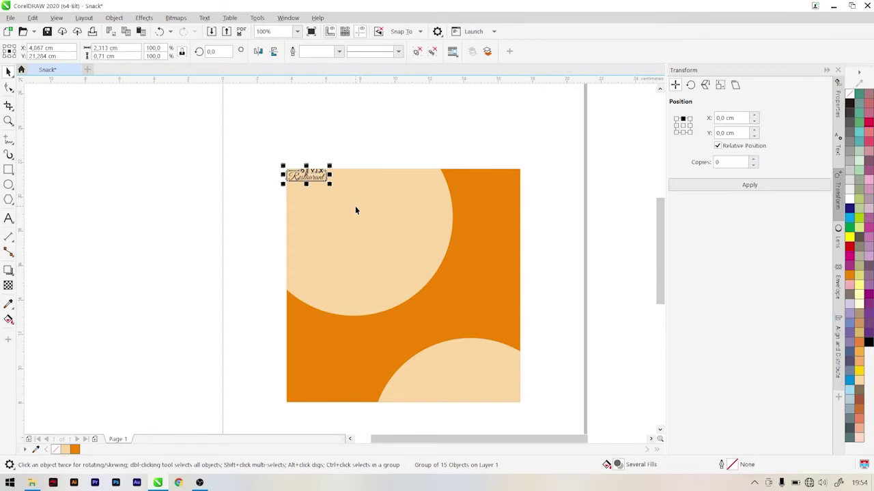
{"action": "key", "text": "Down"}
{"action": "key", "text": "Down"}
{"action": "key", "text": "Down"}
{"action": "key", "text": "Down"}
{"action": "key", "text": "Down"}
{"action": "key", "text": "Down"}
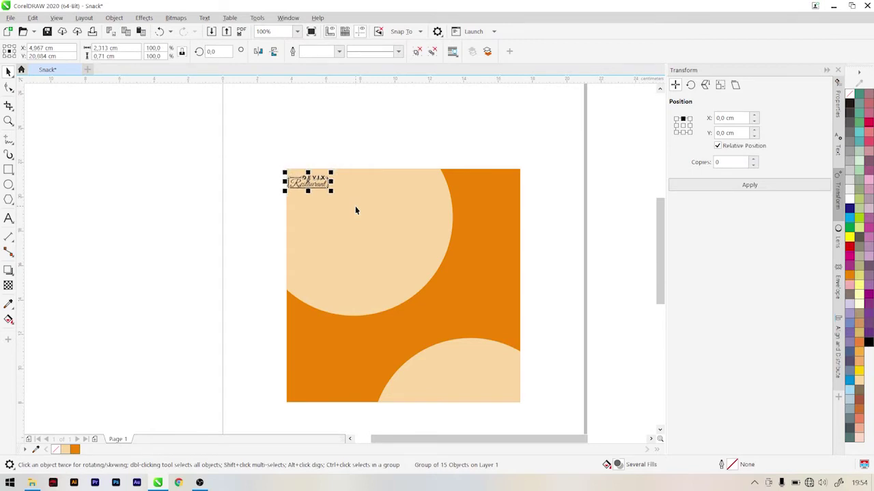
{"action": "key", "text": "Right"}
{"action": "key", "text": "Right"}
{"action": "key", "text": "Right"}
{"action": "key", "text": "Right"}
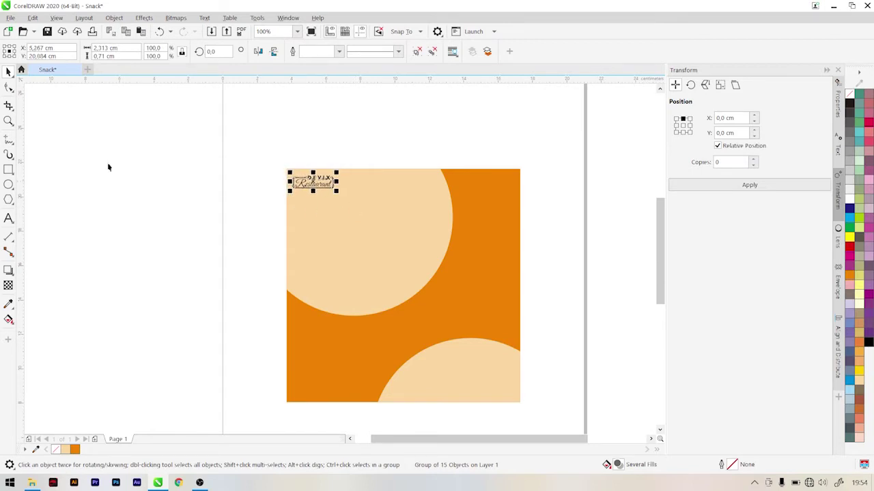
{"action": "left_click", "coordinate": [152, 162]}
Ungroup the Devix Restaurant logo and clear the selection
{"action": "scroll", "coordinate": [335, 176], "scroll_direction": "up", "scroll_amount": 3}
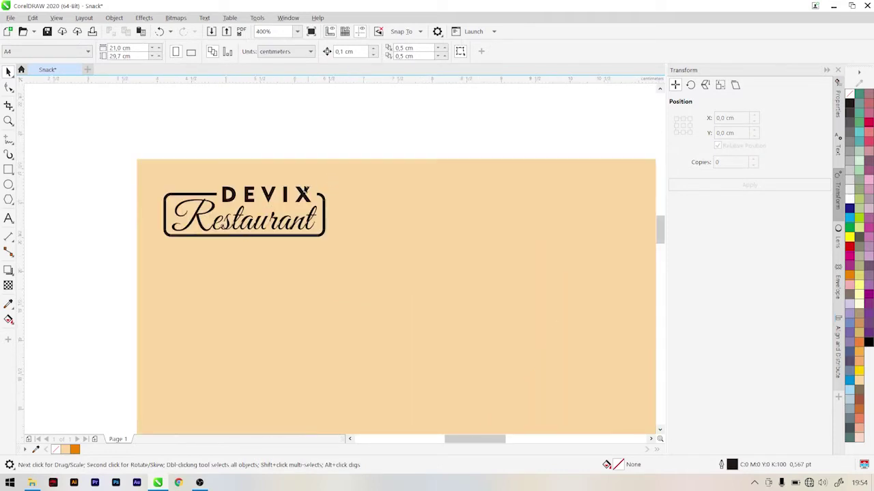
{"action": "left_click", "coordinate": [309, 198]}
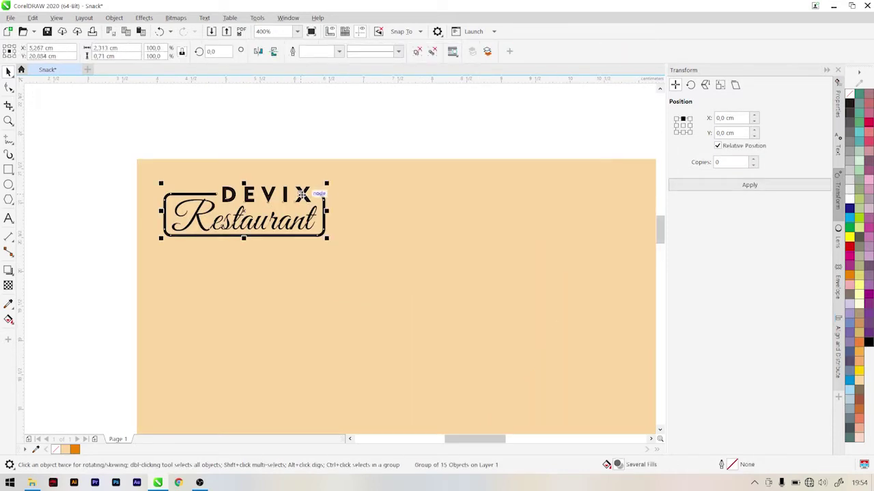
{"action": "key", "text": "ctrl+u"}
{"action": "left_click", "coordinate": [182, 145]}
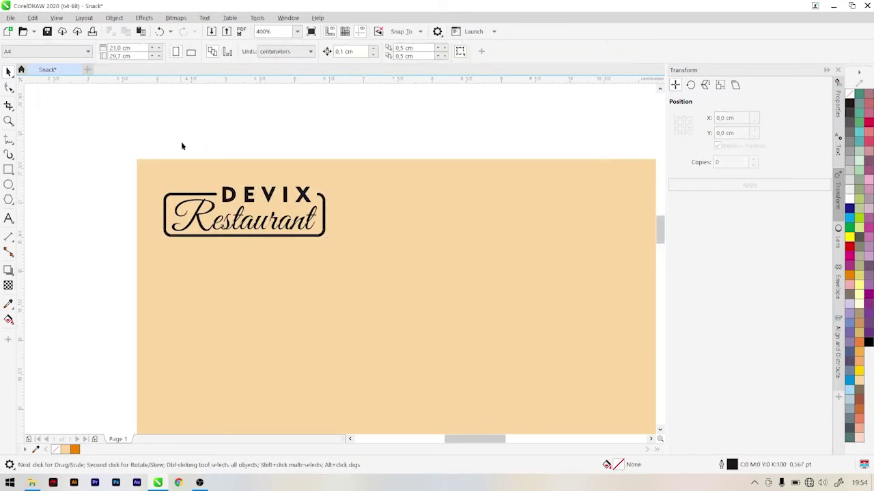
Fill the logo's DEVIX letters and Restaurant script with orange
{"action": "left_click_drag", "start_coordinate": [321, 211], "coordinate": [323, 212]}
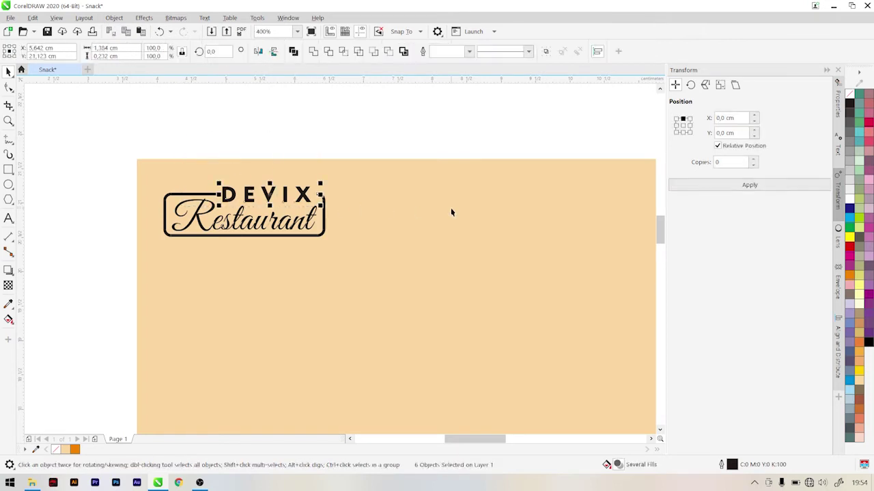
{"action": "left_click", "coordinate": [849, 275]}
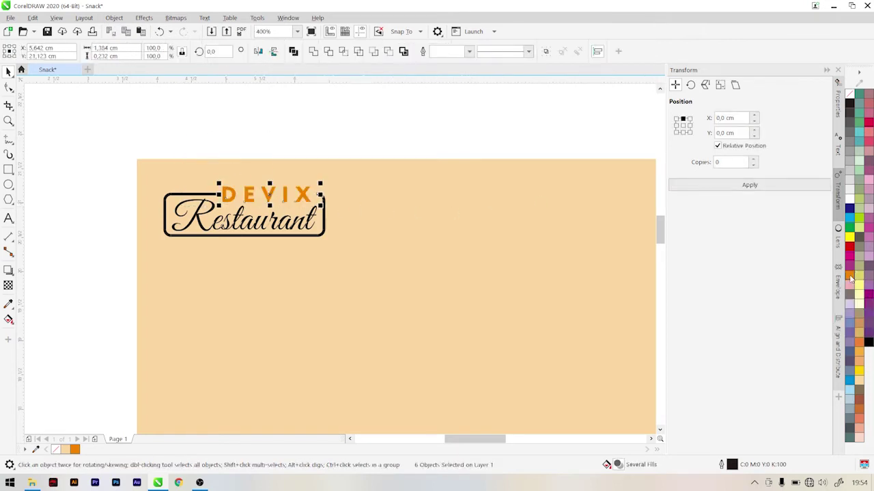
{"action": "left_click", "coordinate": [257, 237]}
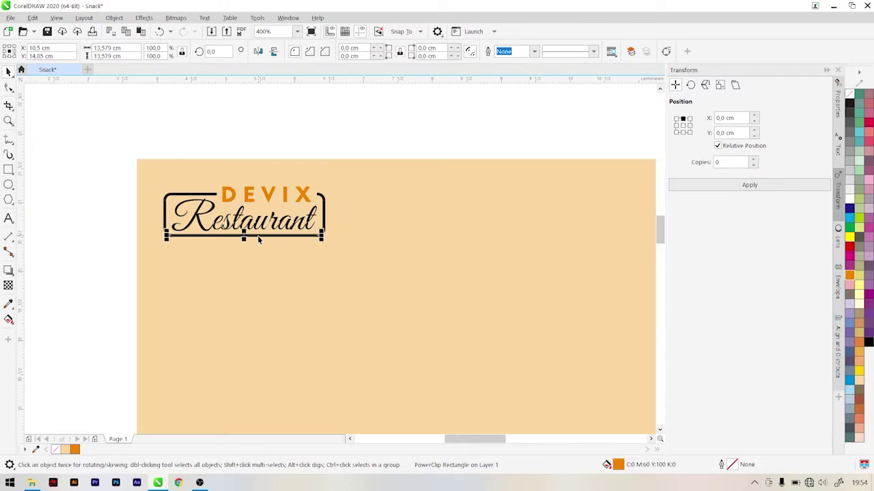
{"action": "left_click", "coordinate": [258, 238]}
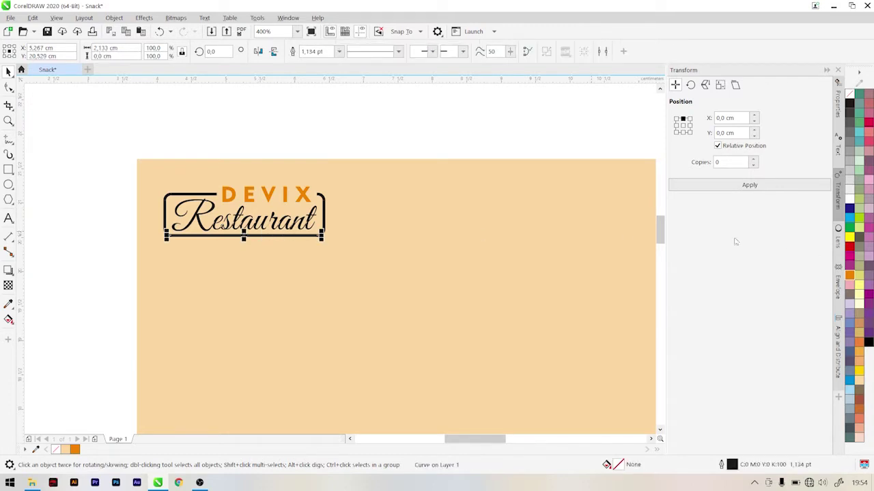
{"action": "left_click", "coordinate": [248, 220]}
{"action": "left_click", "coordinate": [850, 275]}
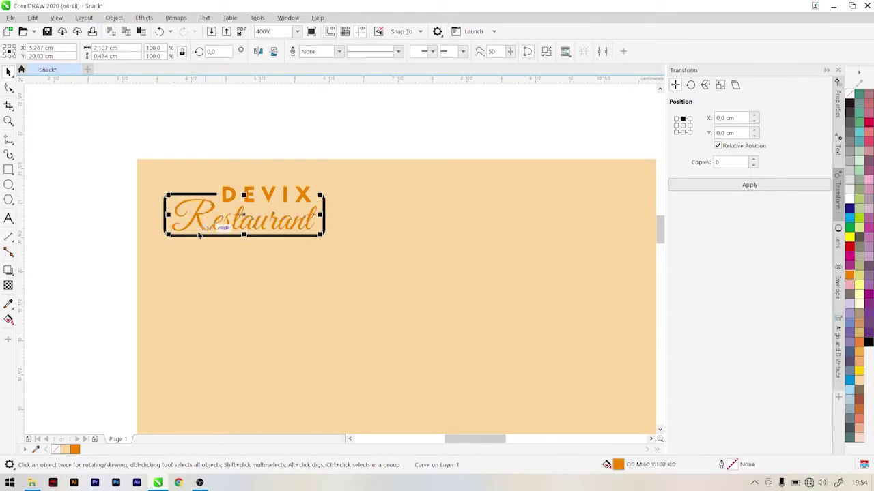
Change the outline colour of the logo's frame lines and rounded corners to orange, and clear the selection
{"action": "left_click", "coordinate": [125, 243]}
{"action": "left_click", "coordinate": [193, 196]}
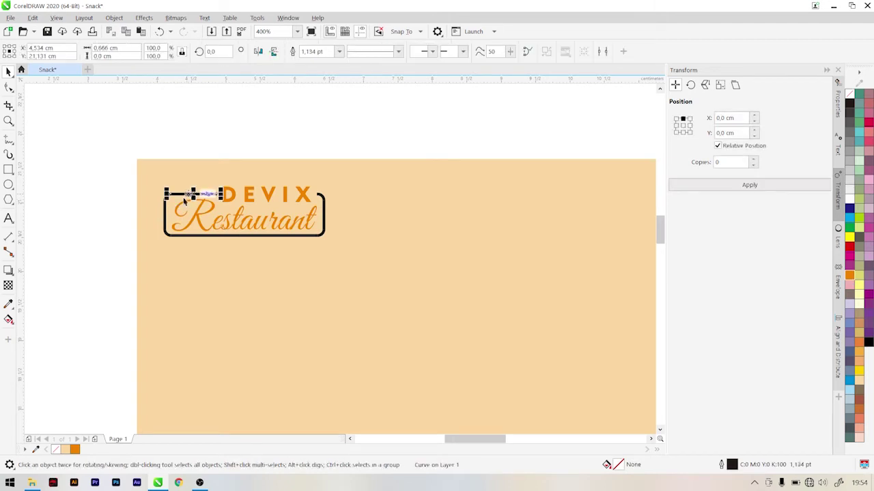
{"action": "left_click", "coordinate": [220, 238]}
{"action": "key", "text": "ctrl+a"}
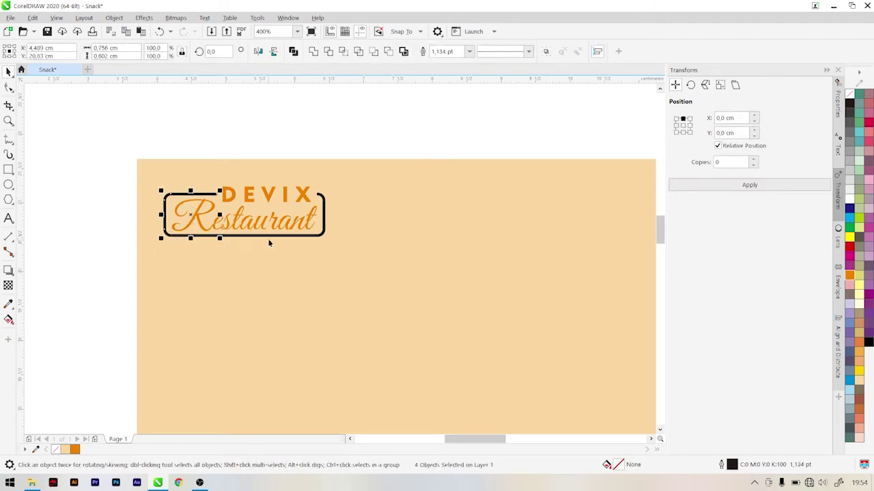
{"action": "left_click_drag", "start_coordinate": [341, 144], "coordinate": [315, 251]}
{"action": "right_click", "coordinate": [849, 275]}
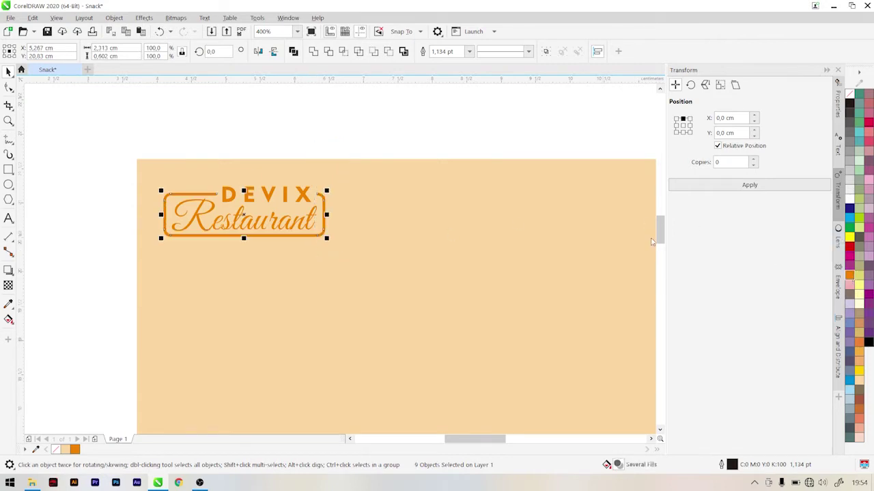
{"action": "scroll", "coordinate": [211, 215], "scroll_direction": "down", "scroll_amount": 3}
{"action": "key", "text": "Escape"}
{"action": "scroll", "coordinate": [213, 212], "scroll_direction": "up", "scroll_amount": 1}
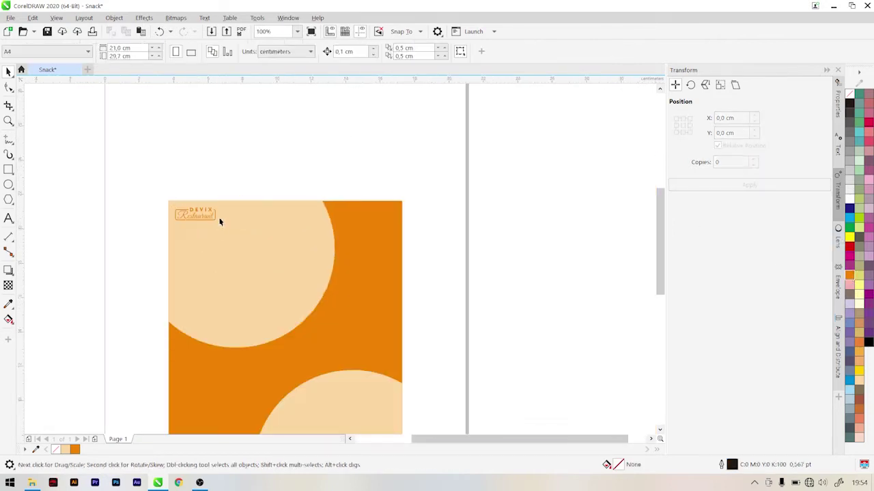
Bring the corn chips photo from the file folder onto the square and scale it down to about 76%
{"action": "scroll", "coordinate": [210, 229], "scroll_direction": "up", "scroll_amount": 1}
{"action": "scroll", "coordinate": [209, 230], "scroll_direction": "down", "scroll_amount": 1}
{"action": "scroll", "coordinate": [235, 287], "scroll_direction": "up", "scroll_amount": 1}
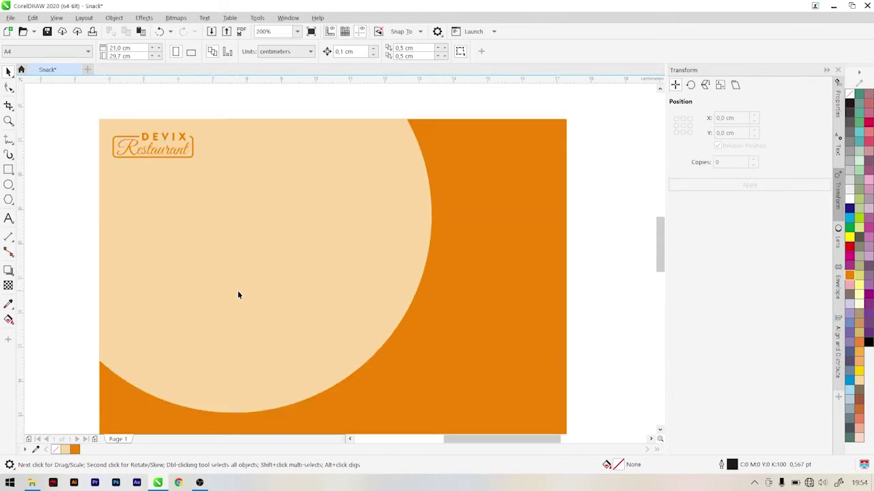
{"action": "scroll", "coordinate": [238, 294], "scroll_direction": "down", "scroll_amount": 1}
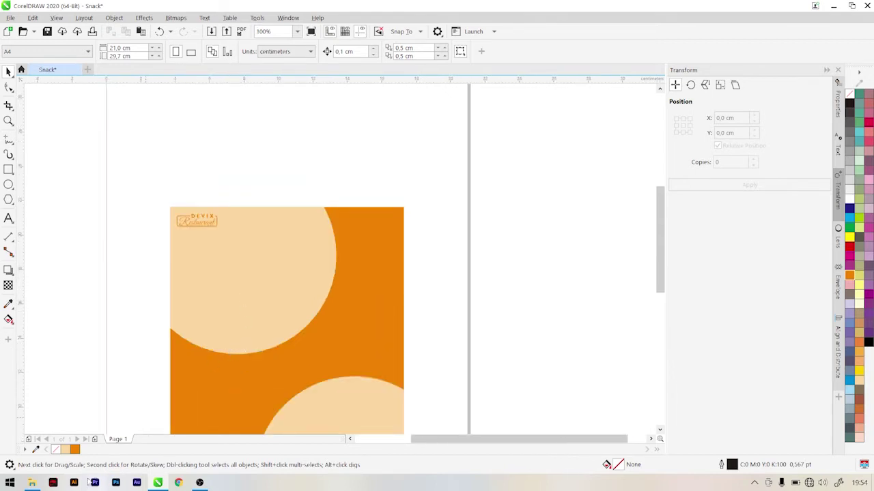
{"action": "left_click", "coordinate": [31, 482]}
{"action": "left_click_drag", "start_coordinate": [198, 218], "coordinate": [268, 361]}
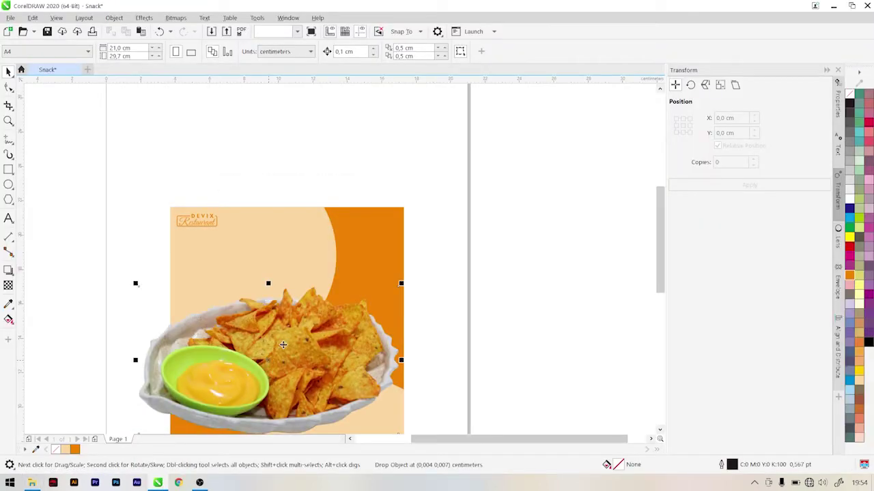
{"action": "scroll", "coordinate": [283, 345], "scroll_direction": "down", "scroll_amount": 3}
{"action": "scroll", "coordinate": [275, 397], "scroll_direction": "up", "scroll_amount": 3}
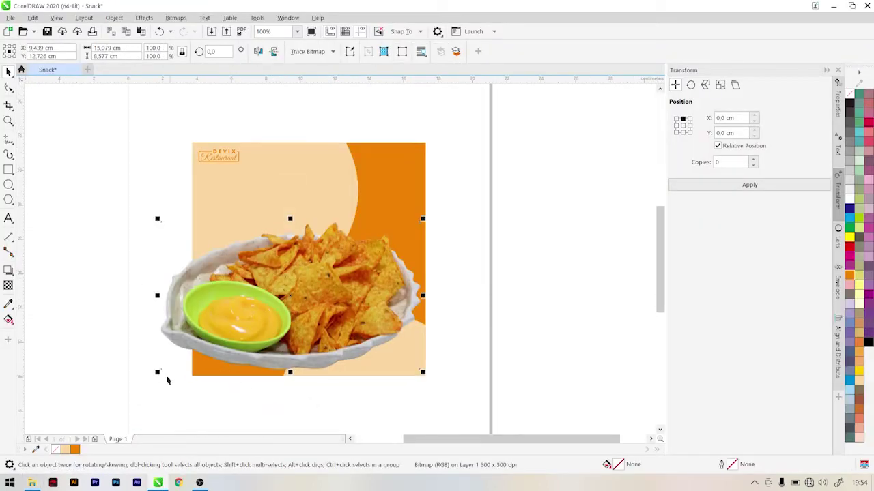
{"action": "left_click_drag", "start_coordinate": [158, 373], "coordinate": [218, 337]}
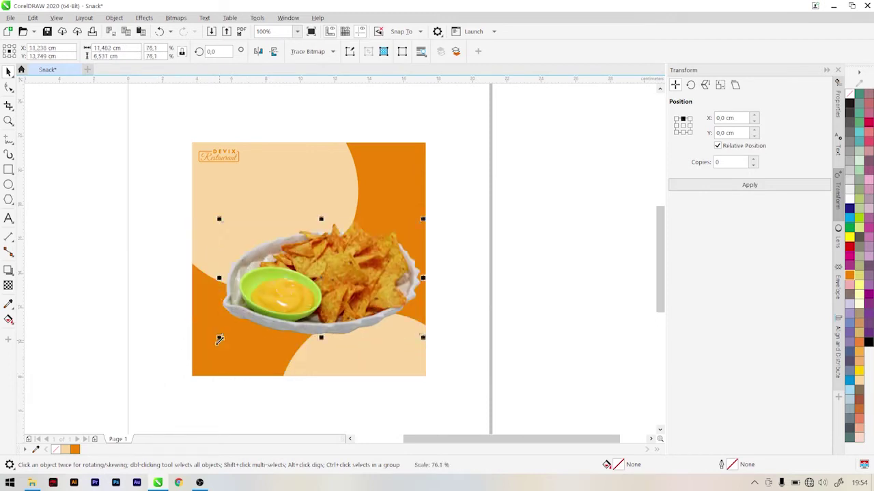
Reposition the chips photo slightly below the middle of the square and clear the selection
{"action": "left_click_drag", "start_coordinate": [326, 303], "coordinate": [318, 293]}
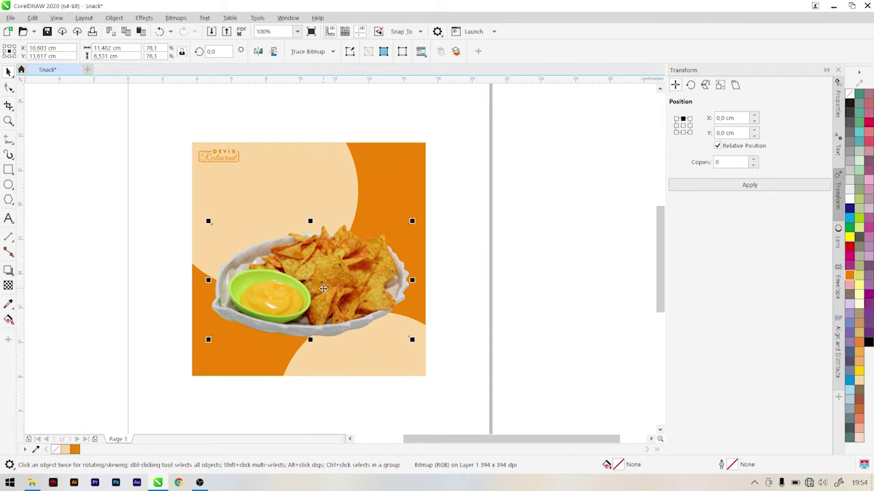
{"action": "left_click_drag", "start_coordinate": [323, 288], "coordinate": [328, 294]}
{"action": "left_click", "coordinate": [511, 296]}
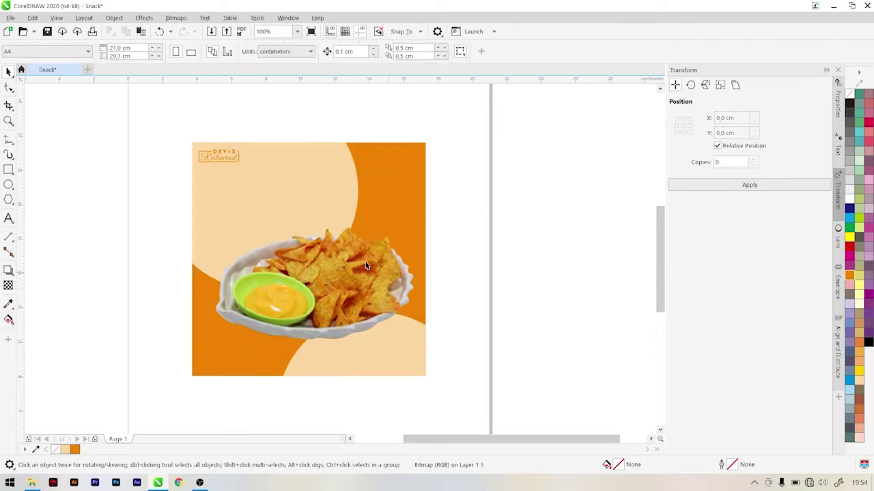
Apply a drop shadow with the Flat Bottom Right preset to the chips photo
{"action": "left_click", "coordinate": [366, 265]}
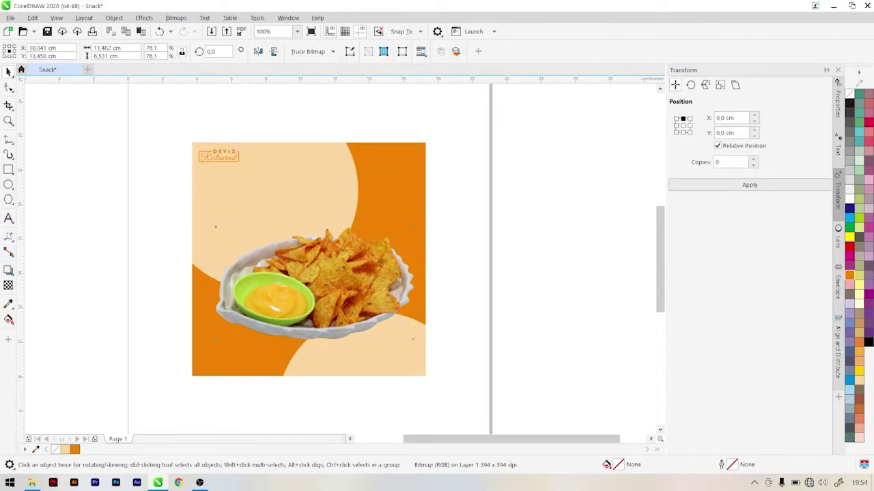
{"action": "left_click", "coordinate": [9, 270]}
{"action": "left_click", "coordinate": [27, 51]}
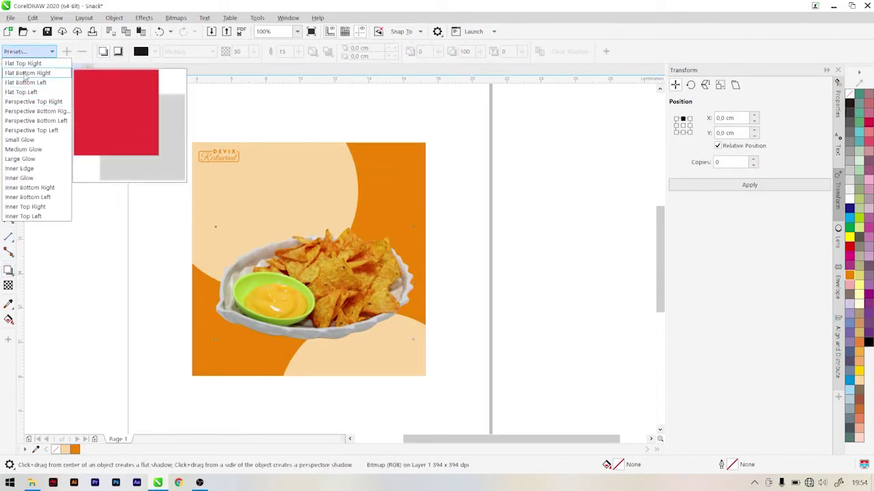
{"action": "left_click", "coordinate": [27, 73]}
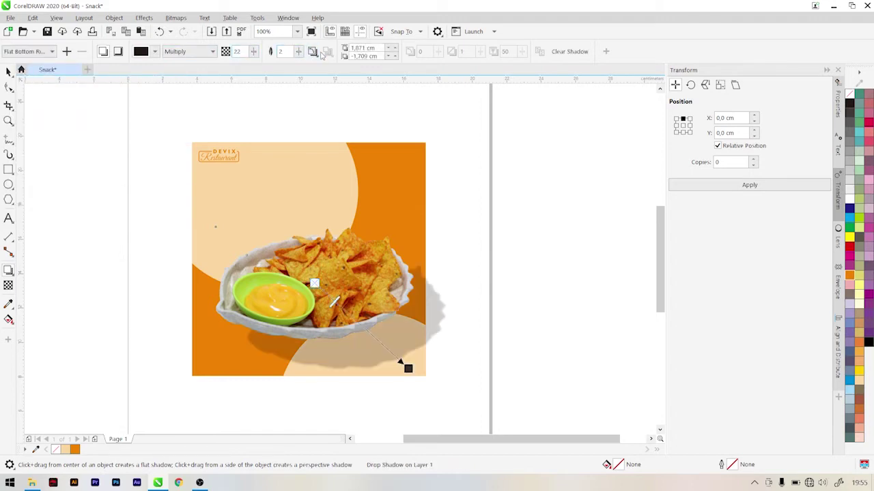
Change the shadow's feathering direction, set its feathering to 5 and its opacity to 30
{"action": "left_click", "coordinate": [314, 53]}
{"action": "left_click", "coordinate": [322, 68]}
{"action": "double_click", "coordinate": [281, 52]}
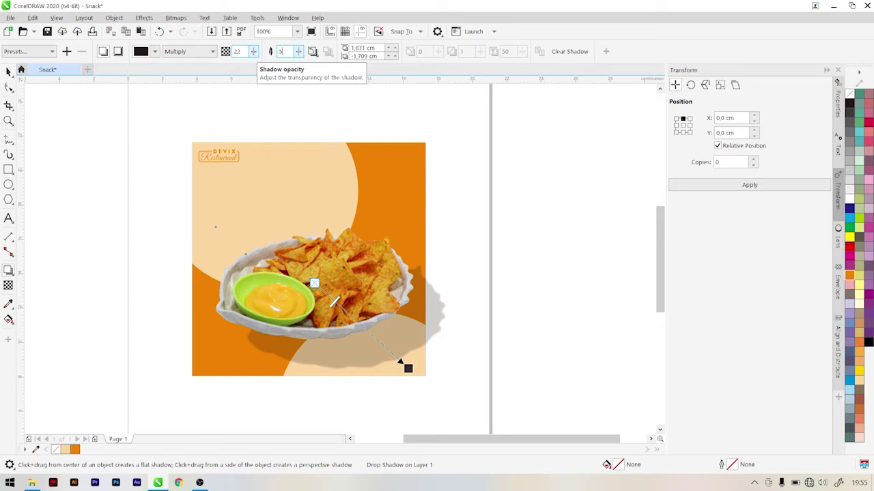
{"action": "double_click", "coordinate": [235, 51]}
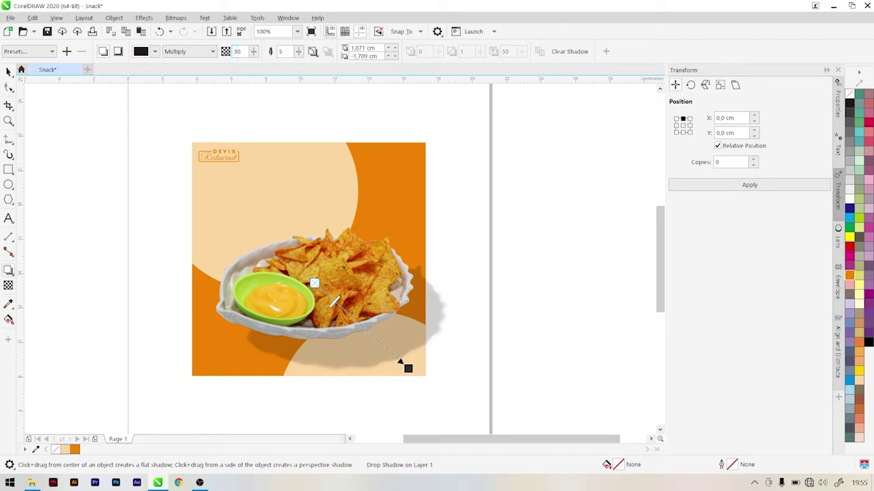
{"action": "type", "text": "30"}
{"action": "key", "text": "Return"}
Pull the shadow in close to the plate, about 0.2 cm below and slightly to the right, and clear the selection
{"action": "scroll", "coordinate": [408, 364], "scroll_direction": "up", "scroll_amount": 2}
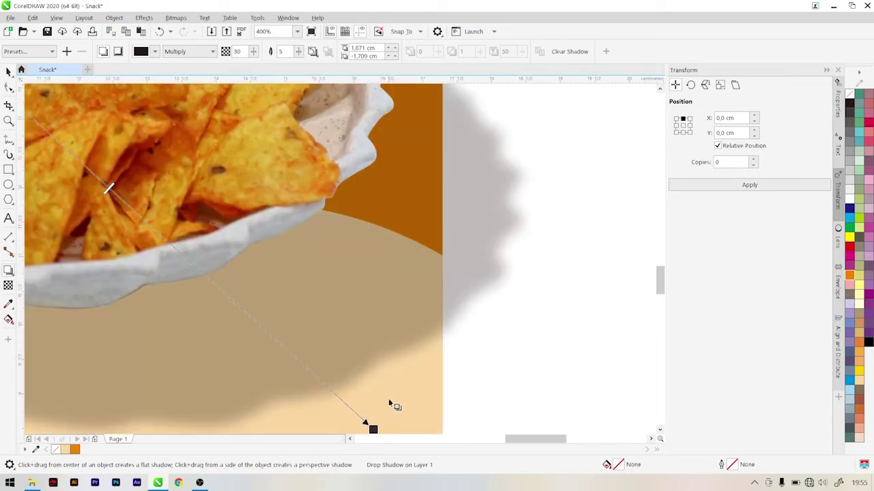
{"action": "scroll", "coordinate": [382, 402], "scroll_direction": "down", "scroll_amount": 2}
{"action": "scroll", "coordinate": [356, 414], "scroll_direction": "up", "scroll_amount": 1}
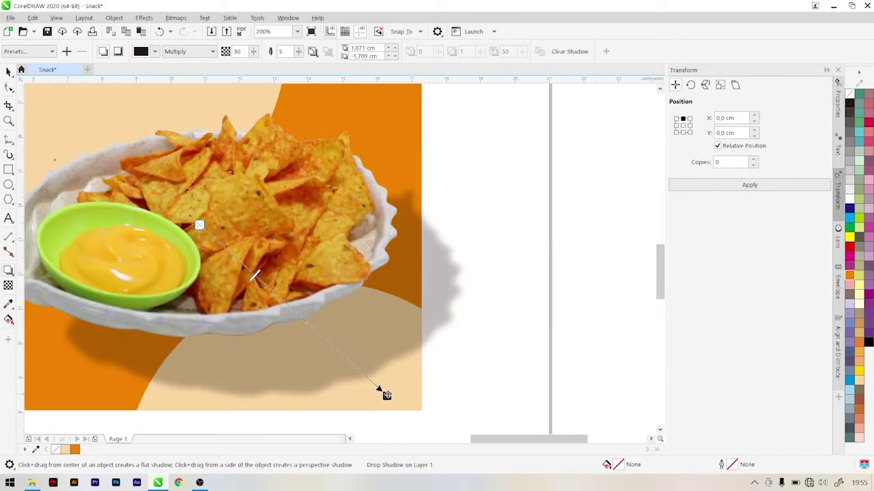
{"action": "left_click_drag", "start_coordinate": [386, 397], "coordinate": [299, 344]}
{"action": "scroll", "coordinate": [308, 346], "scroll_direction": "down", "scroll_amount": 2}
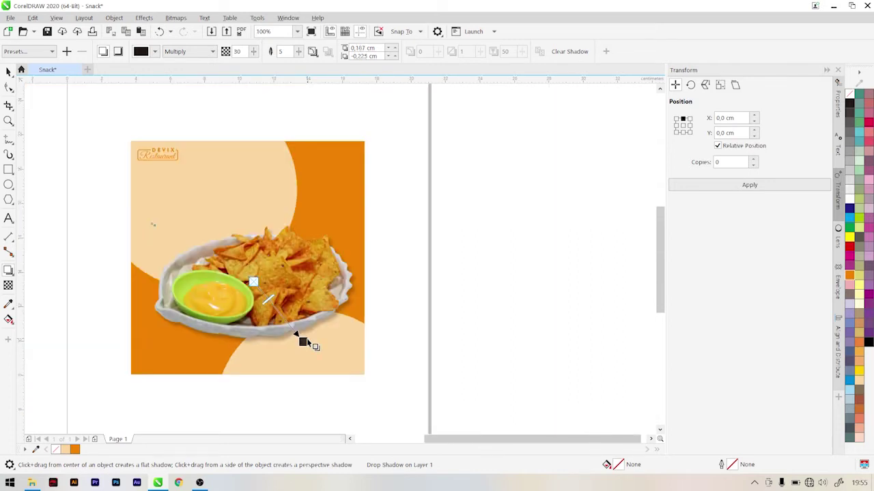
{"action": "left_click", "coordinate": [8, 71]}
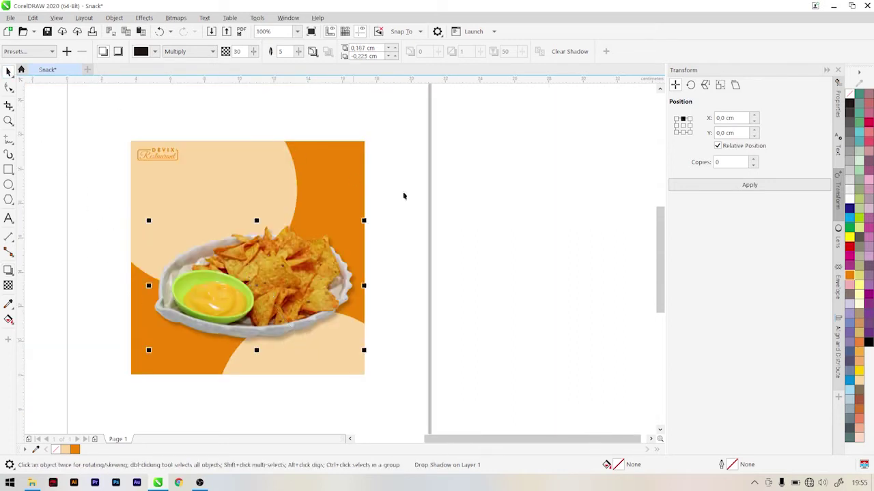
{"action": "left_click", "coordinate": [458, 222]}
{"action": "scroll", "coordinate": [323, 271], "scroll_direction": "down", "scroll_amount": 1}
{"action": "scroll", "coordinate": [317, 277], "scroll_direction": "up", "scroll_amount": 1}
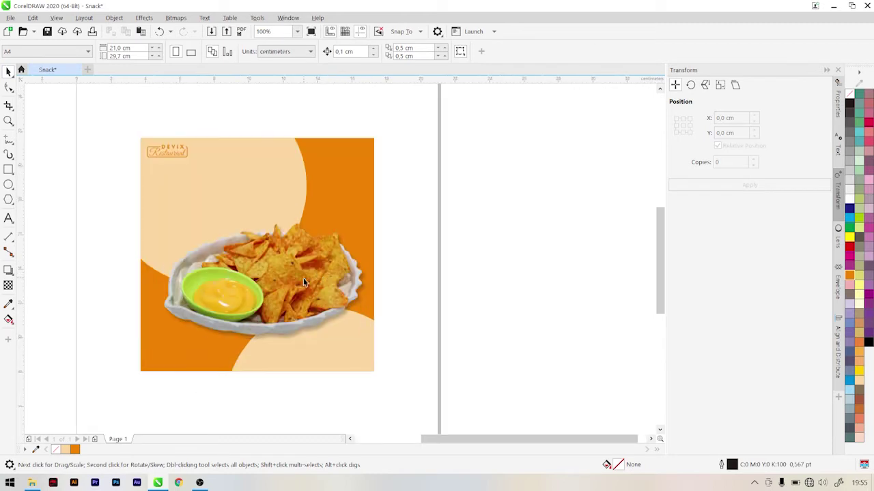
Add the artistic text "CORN CHIPS" in the upper peach circle, entirely in capital letters
{"action": "left_click", "coordinate": [303, 278]}
{"action": "left_click", "coordinate": [9, 218]}
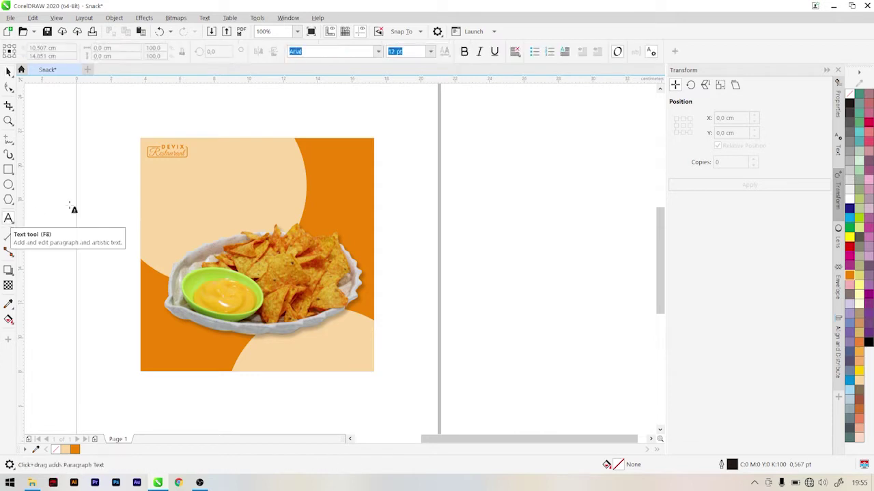
{"action": "left_click", "coordinate": [187, 199]}
{"action": "scroll", "coordinate": [194, 195], "scroll_direction": "up", "scroll_amount": 2}
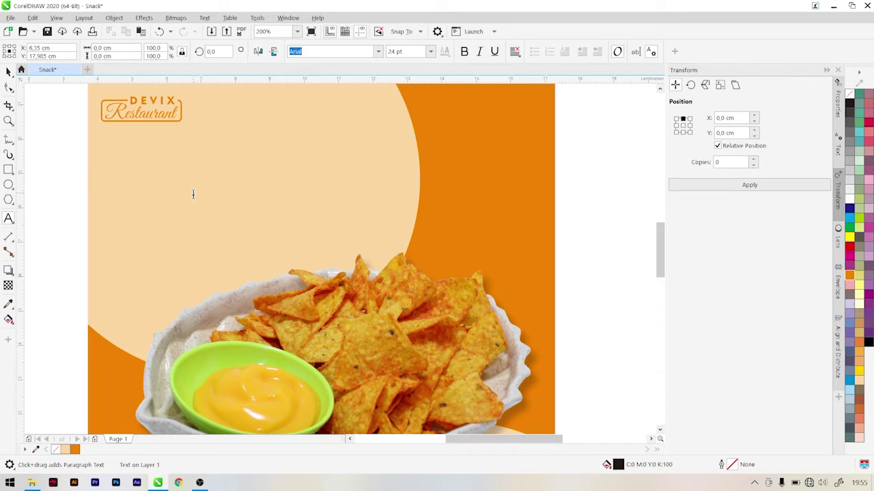
{"action": "type", "text": "Co"}
{"action": "key", "text": "BackSpace"}
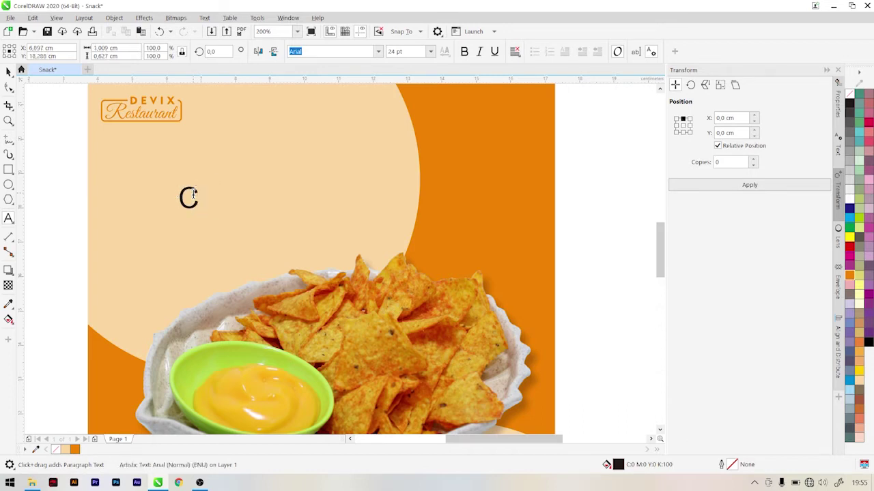
{"action": "type", "text": "ORN"}
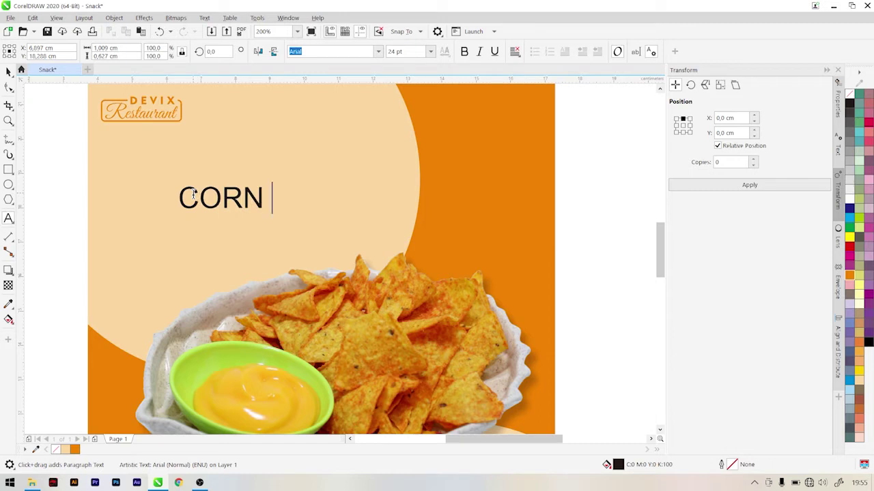
{"action": "type", "text": " cHIP"}
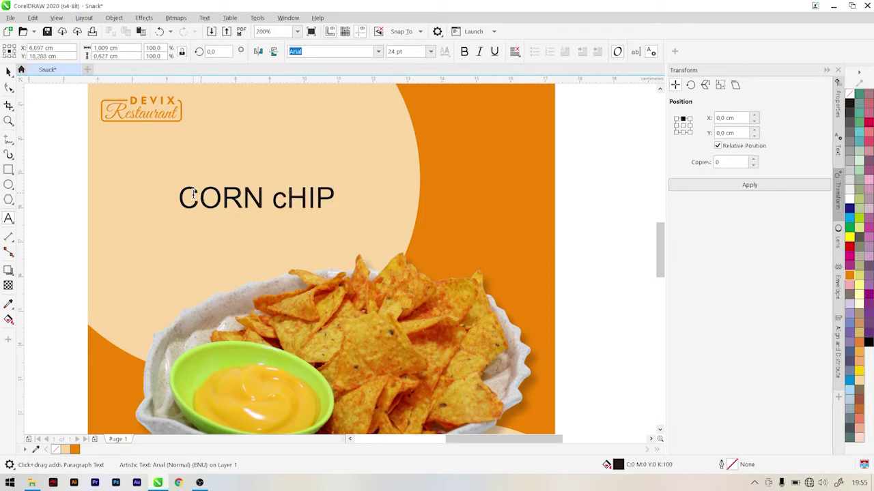
{"action": "type", "text": "S"}
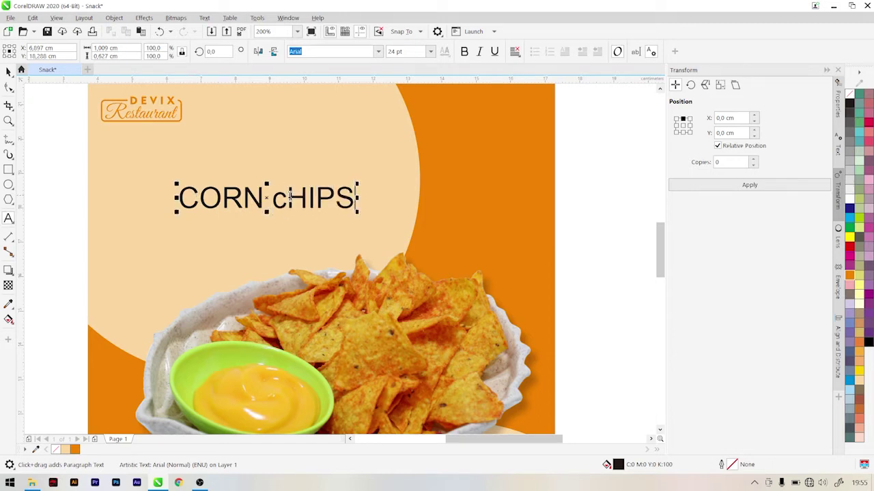
{"action": "left_click", "coordinate": [289, 196]}
{"action": "key", "text": "BackSpace"}
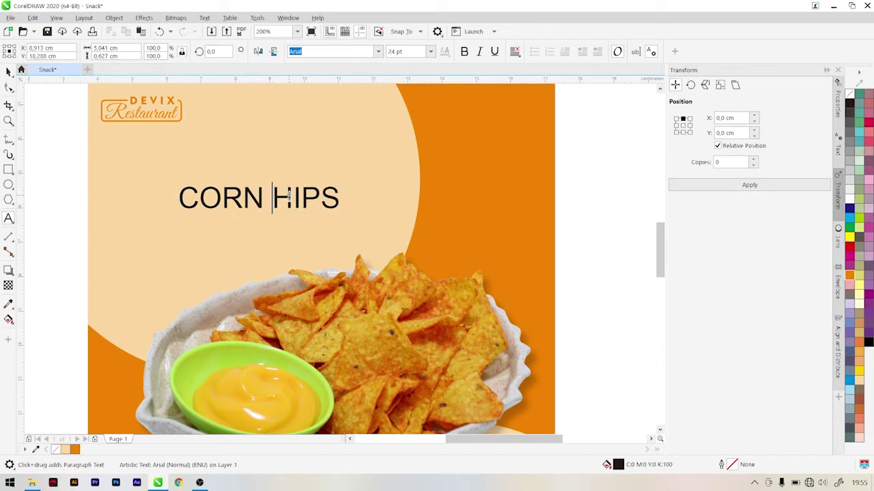
{"action": "type", "text": "C"}
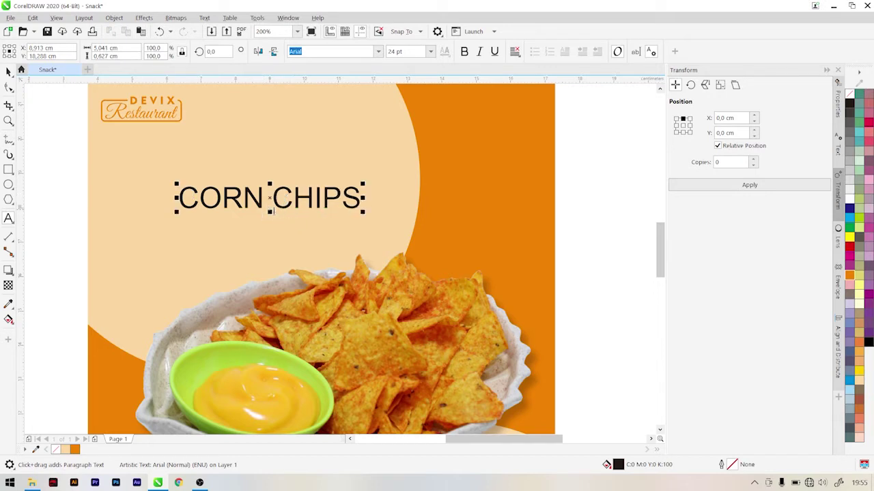
{"action": "left_click", "coordinate": [8, 71]}
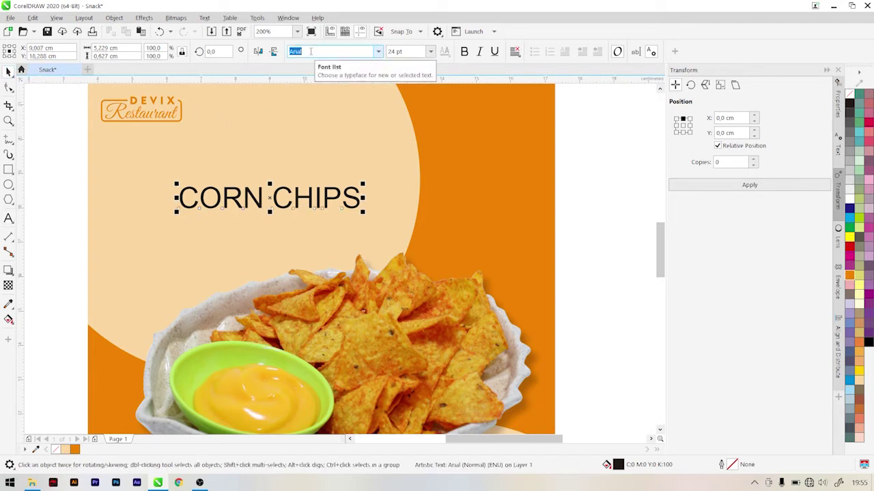
Set the CORN CHIPS headline in the Bangers font and enlarge it to about 57 pt, about 7.8 cm wide
{"action": "type", "text": "Bangers"}
{"action": "key", "text": "Return"}
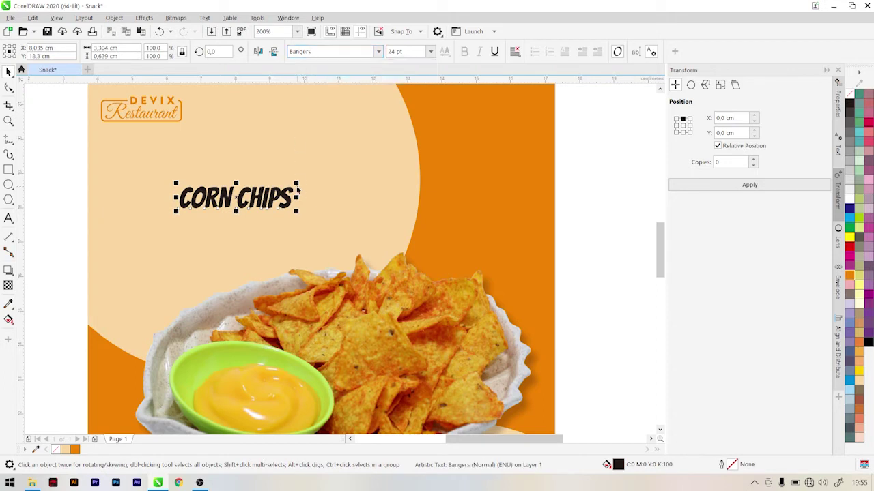
{"action": "left_click_drag", "start_coordinate": [296, 185], "coordinate": [419, 135]}
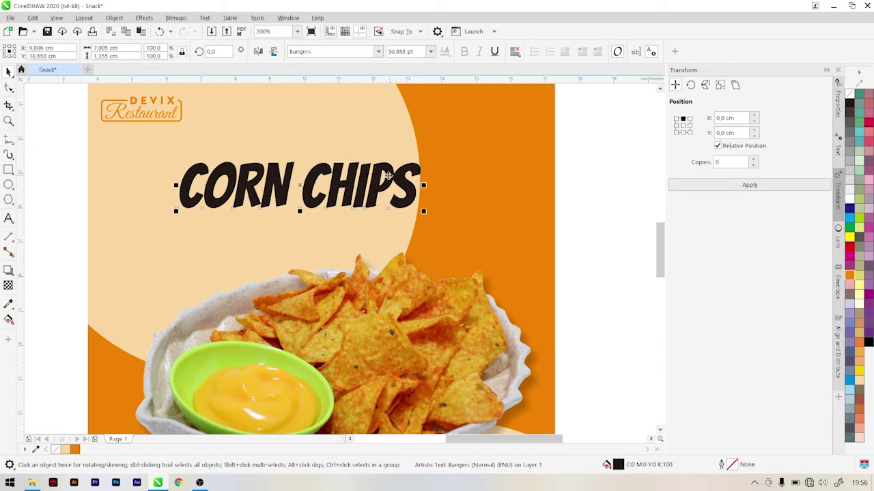
{"action": "left_click_drag", "start_coordinate": [395, 172], "coordinate": [405, 154]}
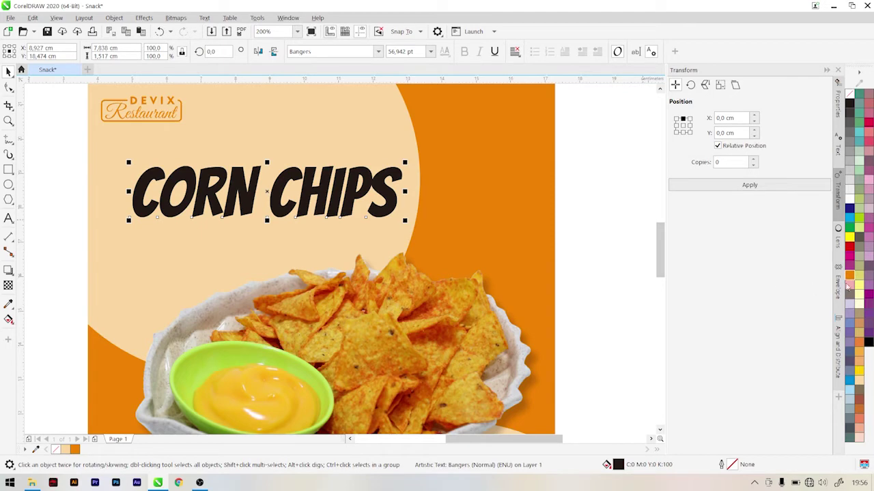
Fill the headline with the orange of the background and shift it about 0.2 cm left and down
{"action": "left_click", "coordinate": [850, 276]}
{"action": "key", "text": "Escape"}
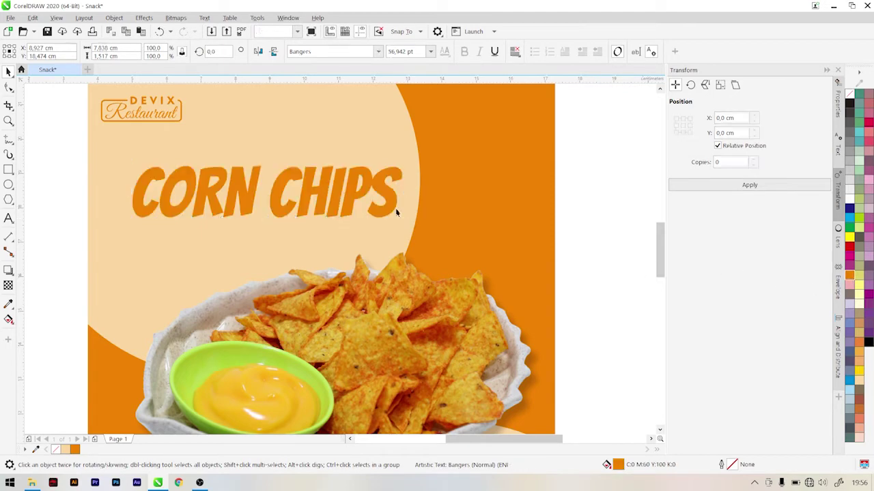
{"action": "left_click", "coordinate": [242, 198]}
{"action": "left_click_drag", "start_coordinate": [242, 198], "coordinate": [232, 205]}
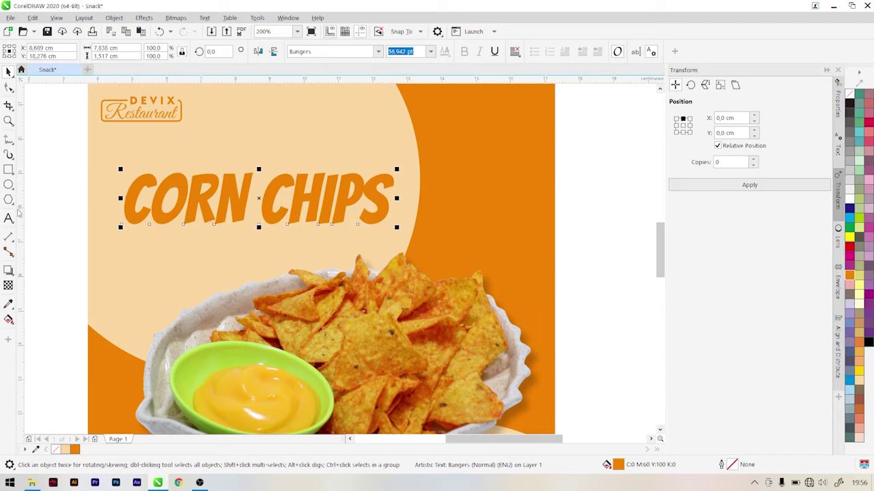
Start a separate line above CORN CHIPS within the same text and set it in the Bad Script font
{"action": "double_click", "coordinate": [171, 183]}
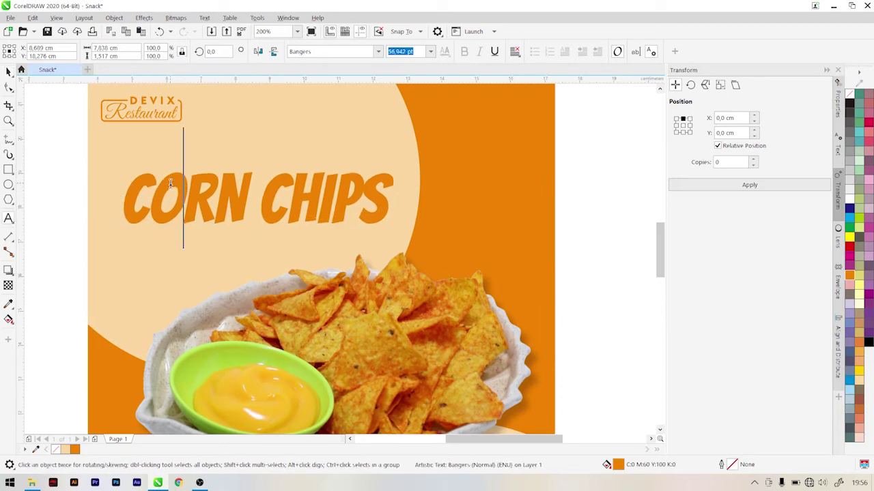
{"action": "left_click", "coordinate": [128, 185]}
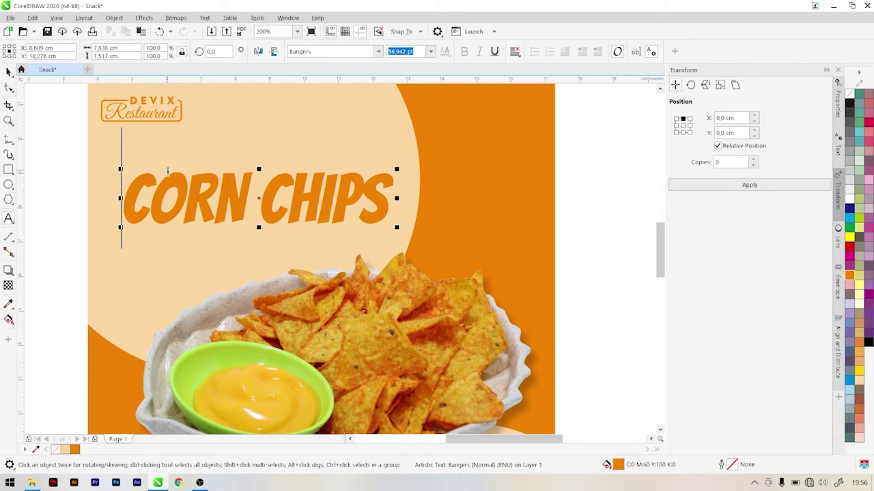
{"action": "key", "text": "Right"}
{"action": "key", "text": "Return"}
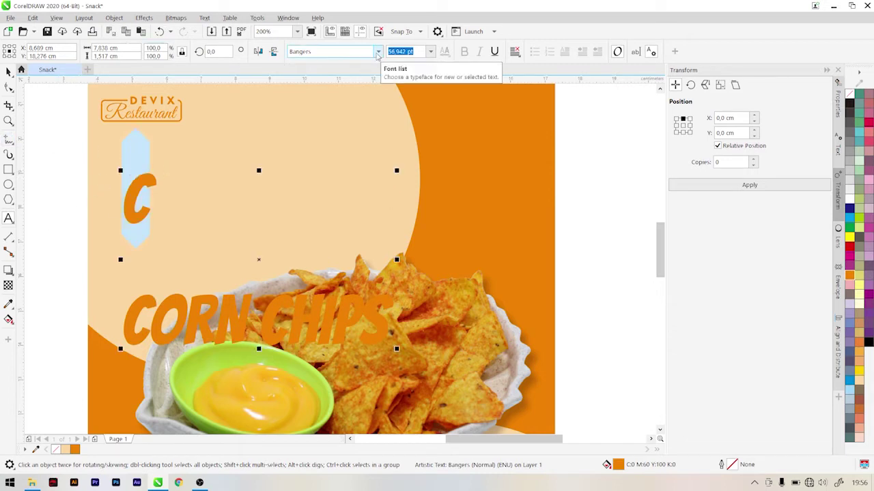
{"action": "left_click", "coordinate": [375, 53]}
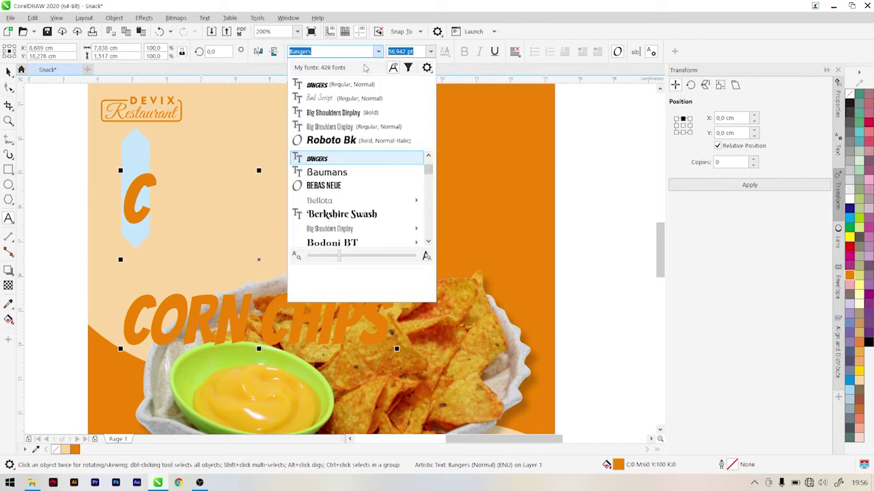
{"action": "left_click", "coordinate": [350, 97]}
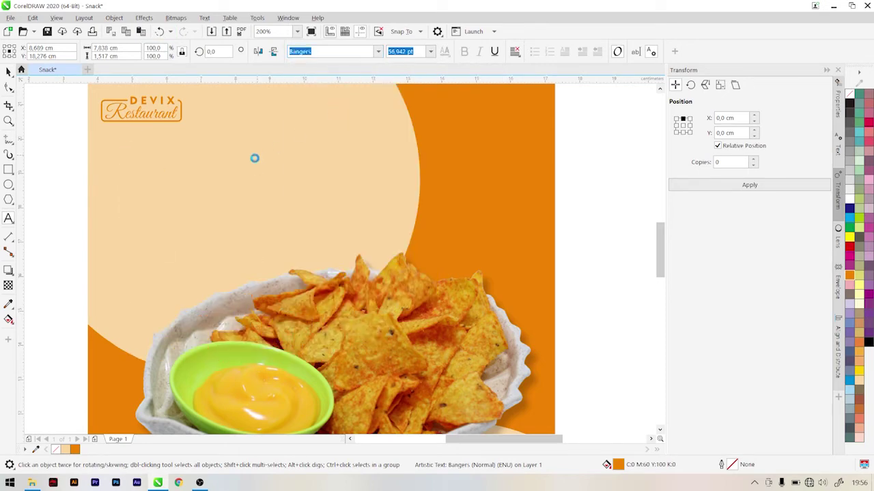
Write "Spicy and Crunchy" as the line above the CORN CHIPS headline
{"action": "left_click", "coordinate": [202, 189]}
{"action": "key", "text": "Delete"}
{"action": "type", "text": "p"}
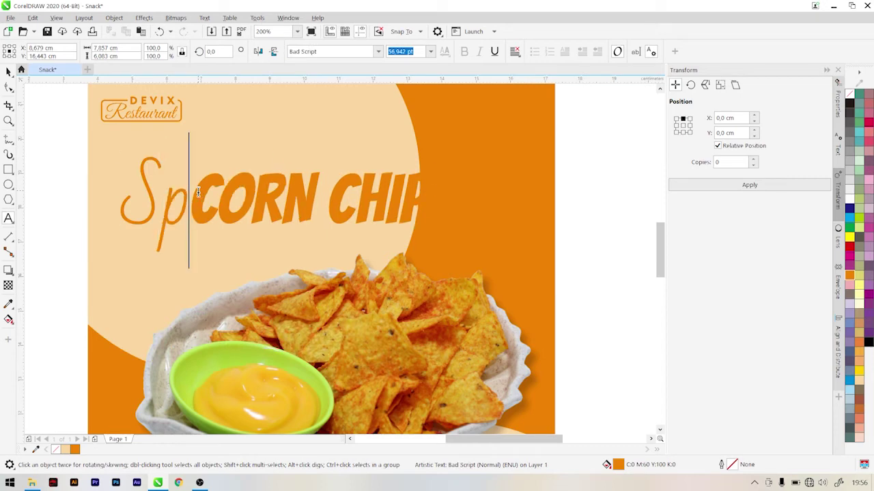
{"action": "type", "text": "icy"}
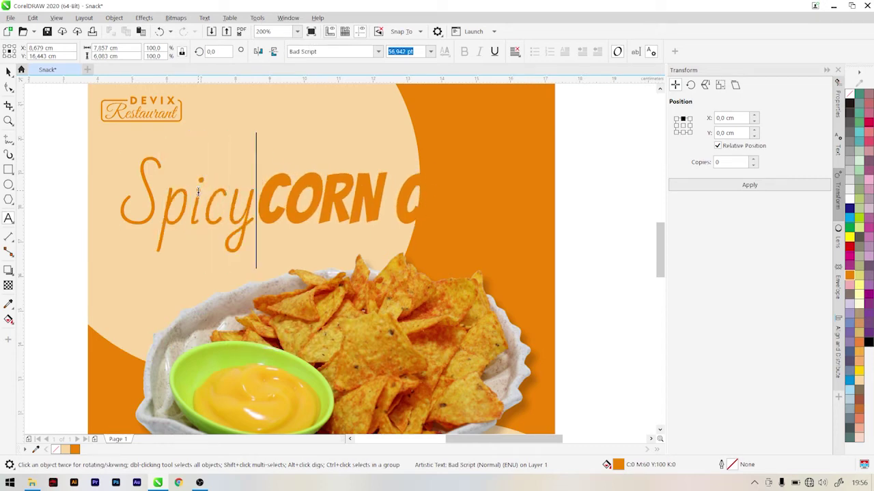
{"action": "key", "text": "Return"}
{"action": "key", "text": "Up"}
{"action": "key", "text": "Right"}
{"action": "key", "text": "Right"}
{"action": "key", "text": "Right"}
{"action": "key", "text": "Right"}
{"action": "key", "text": "Right"}
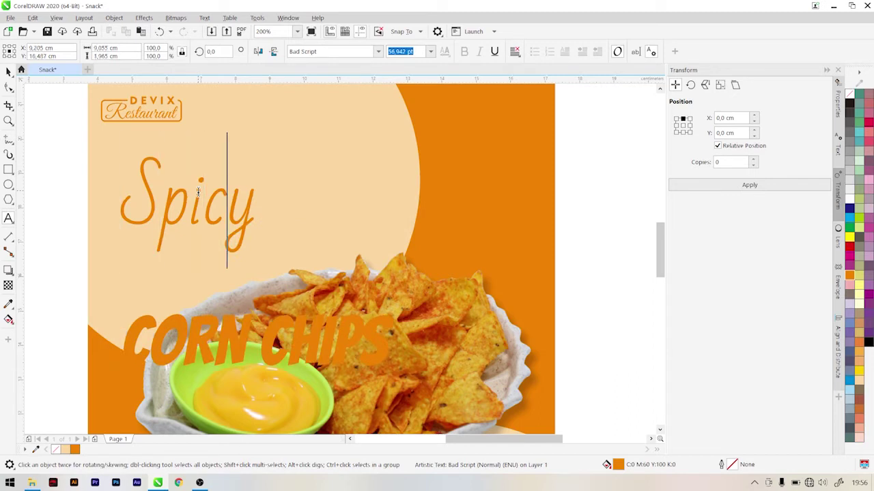
{"action": "type", "text": "and"}
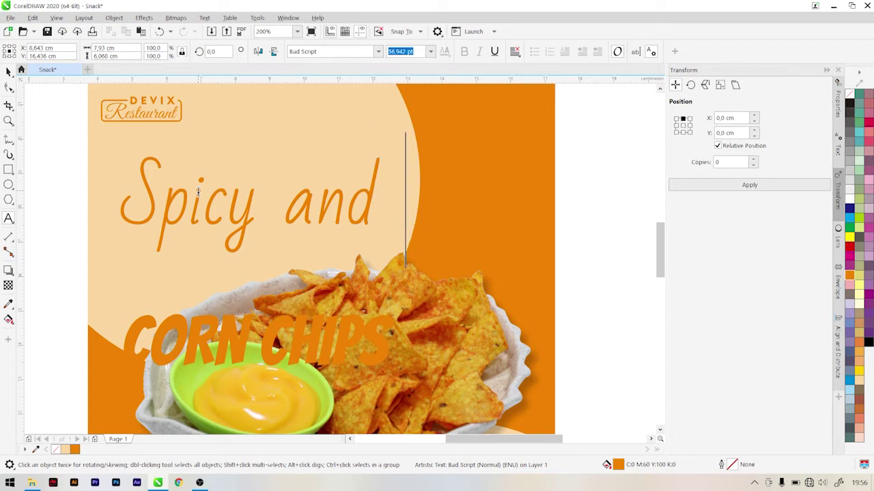
{"action": "type", "text": " Cr"}
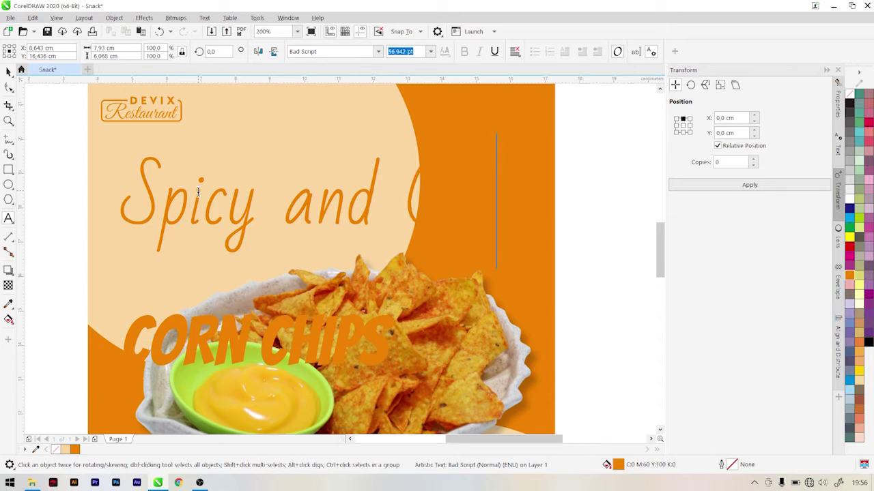
{"action": "type", "text": "unchy"}
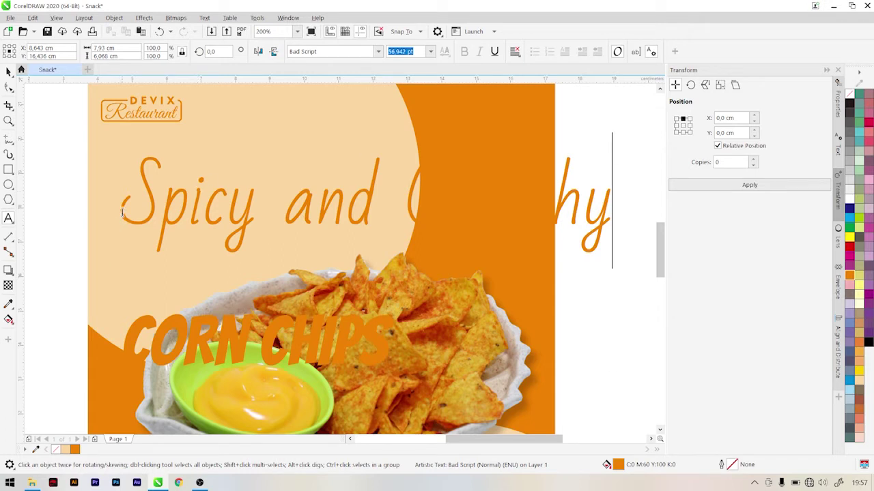
Set the font size of the "Spicy and Crunchy" line to 25 pt
{"action": "key", "text": "ctrl+a"}
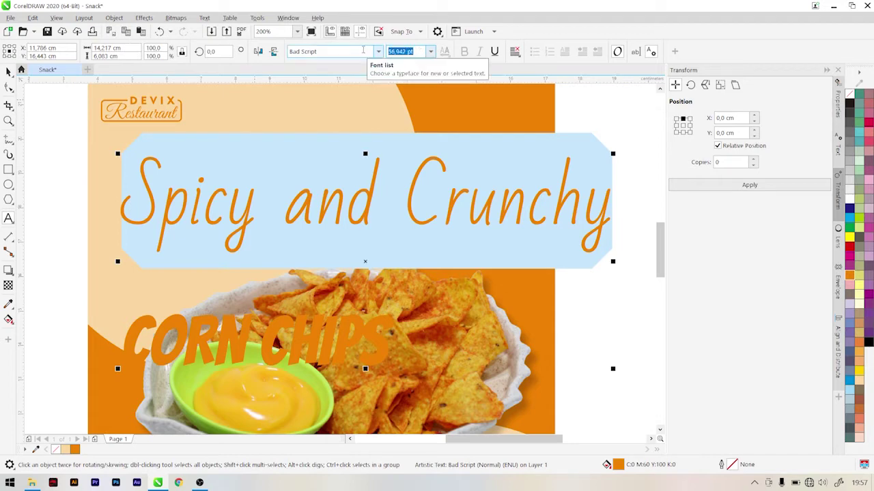
{"action": "type", "text": "25"}
{"action": "key", "text": "Return"}
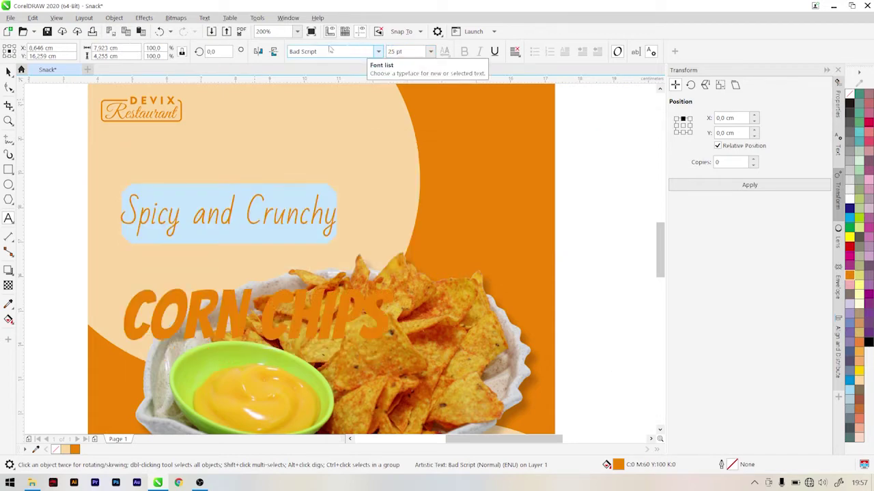
Centre-align the two text lines and move the text block about 1.4 cm up in the peach circle
{"action": "left_click", "coordinate": [8, 73]}
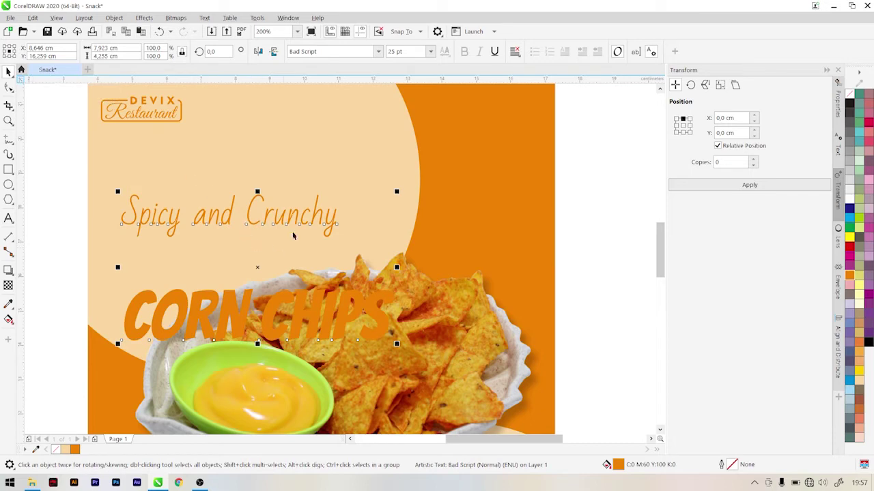
{"action": "left_click", "coordinate": [529, 88]}
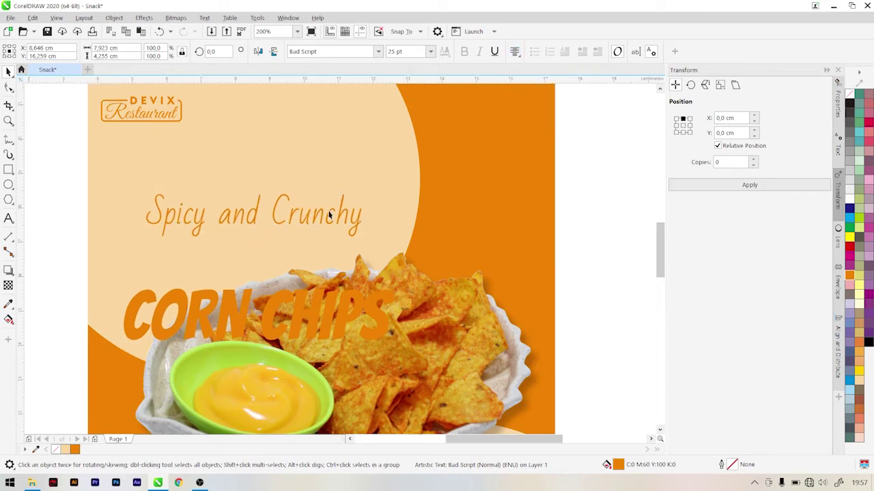
{"action": "left_click_drag", "start_coordinate": [319, 214], "coordinate": [319, 165]}
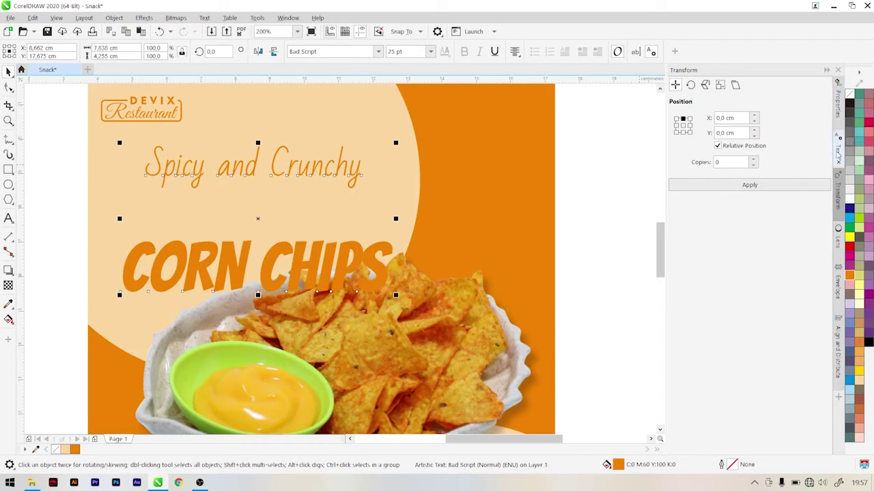
Tighten the line spacing of the two-line text to 80% and then to 70% of character height
{"action": "left_click", "coordinate": [838, 141]}
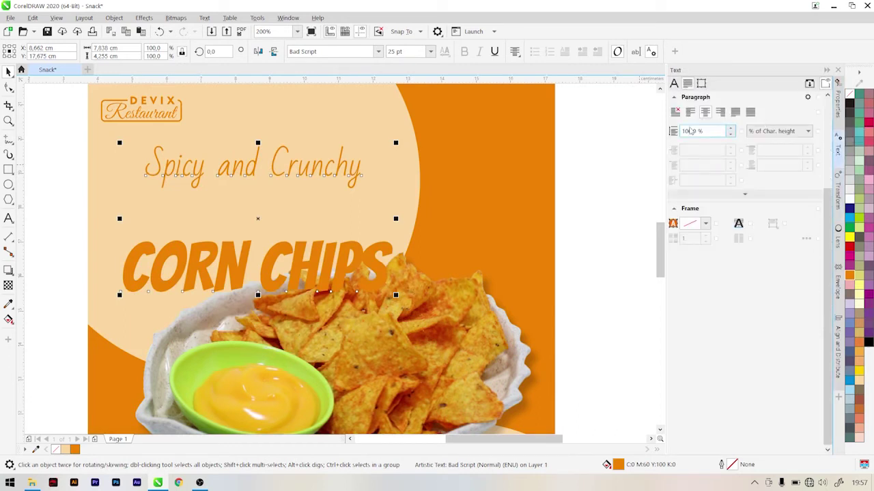
{"action": "left_click_drag", "start_coordinate": [710, 131], "coordinate": [652, 136]}
{"action": "type", "text": "80"}
{"action": "key", "text": "Return"}
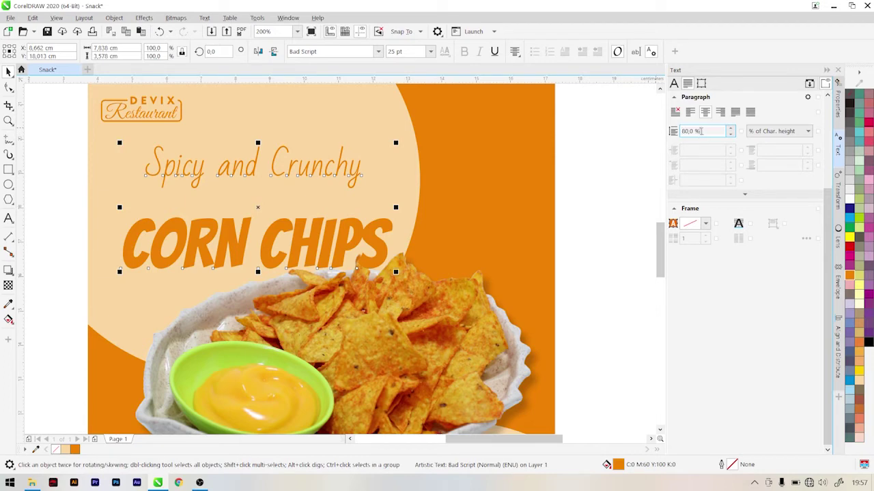
{"action": "left_click_drag", "start_coordinate": [700, 131], "coordinate": [655, 133]}
{"action": "type", "text": "1"}
{"action": "key", "text": "Return"}
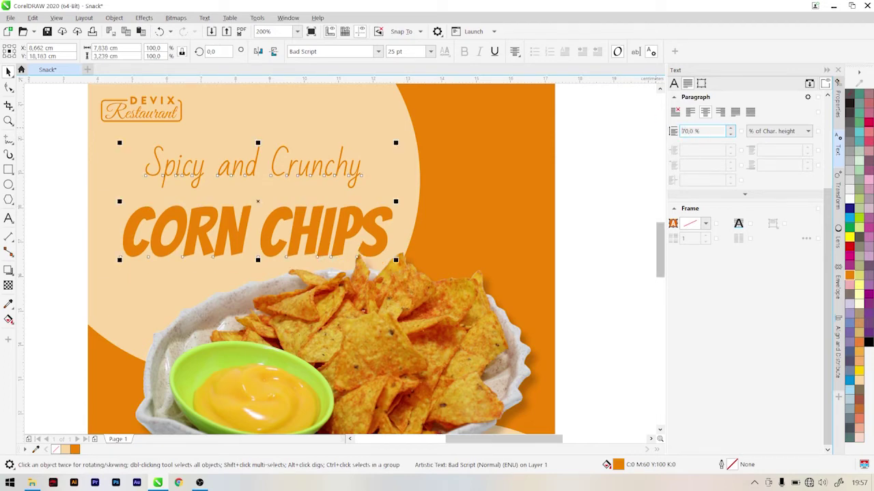
{"action": "left_click", "coordinate": [67, 172]}
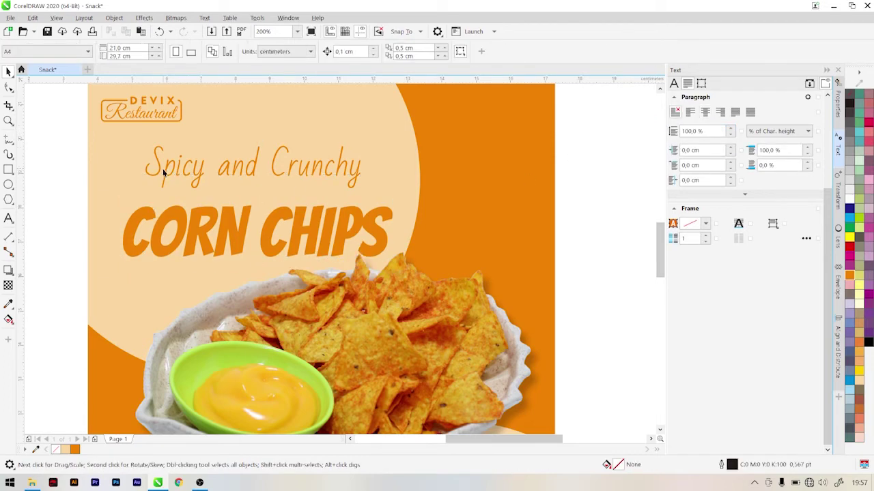
Reduce the font size of the "Spicy and Crunchy" line to 18 pt and clear the selection
{"action": "double_click", "coordinate": [161, 174]}
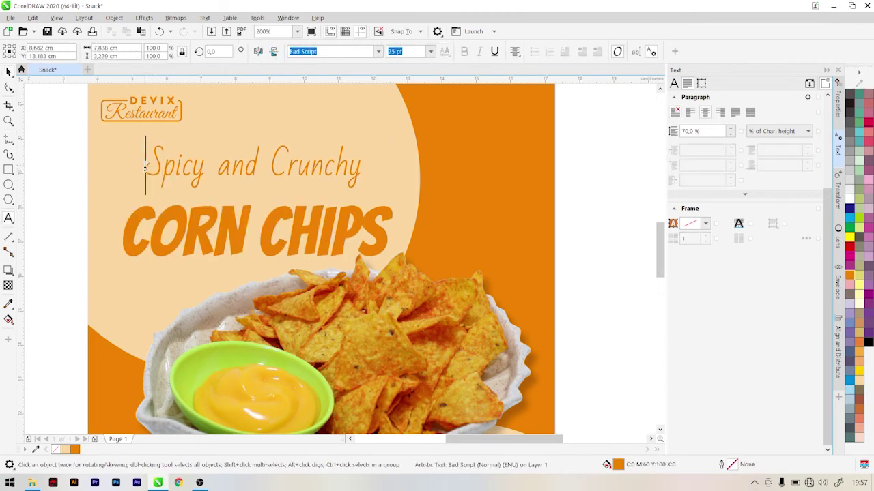
{"action": "left_click_drag", "start_coordinate": [144, 166], "coordinate": [163, 166]}
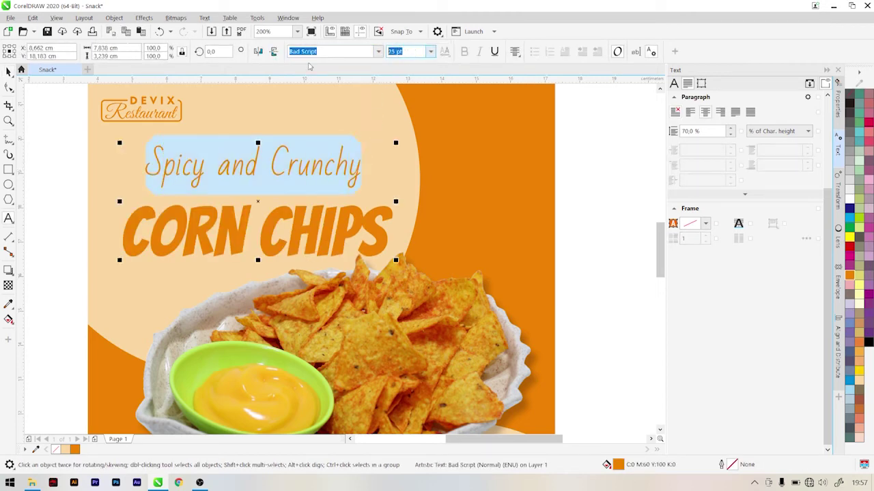
{"action": "type", "text": "18"}
{"action": "key", "text": "Return"}
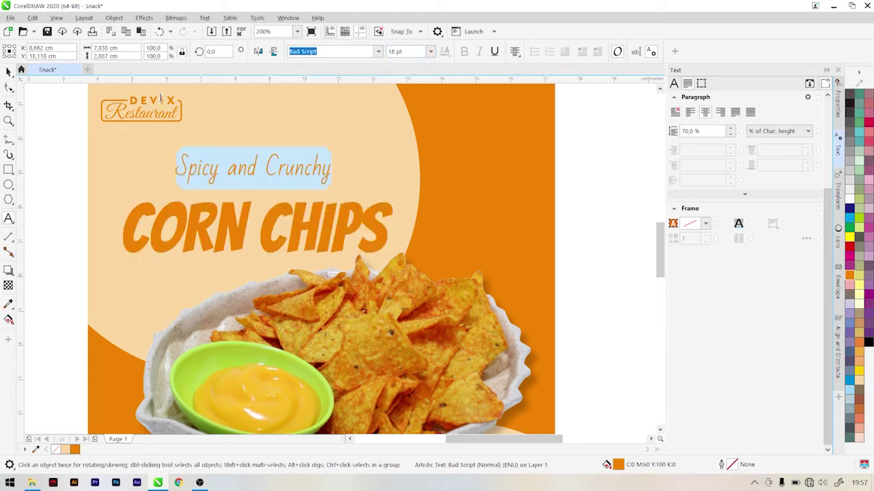
{"action": "left_click", "coordinate": [10, 71]}
{"action": "left_click", "coordinate": [109, 143]}
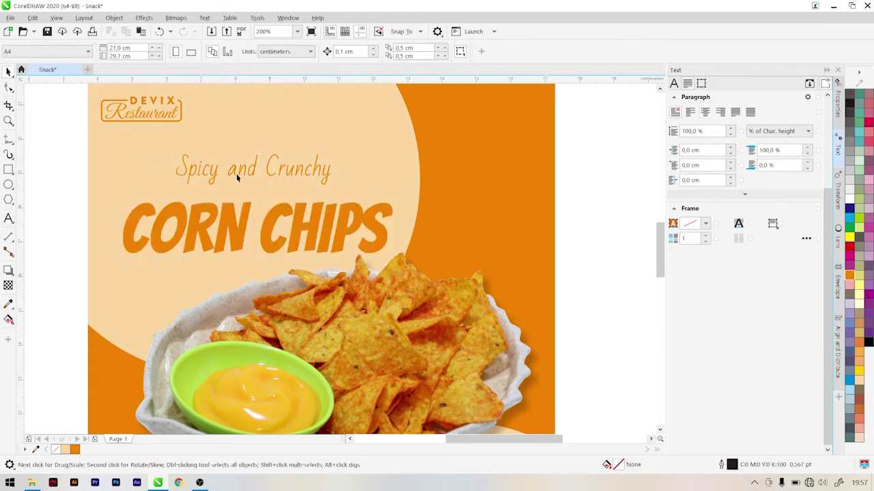
Set the line spacing between "Spicy and Crunchy" and CORN CHIPS to 65%
{"action": "left_click", "coordinate": [236, 174]}
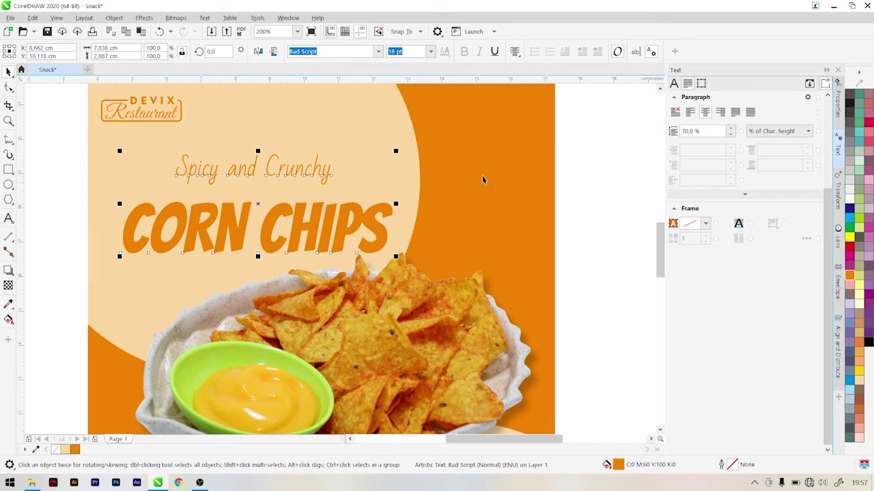
{"action": "left_click_drag", "start_coordinate": [710, 131], "coordinate": [642, 131]}
{"action": "type", "text": "65"}
{"action": "key", "text": "Return"}
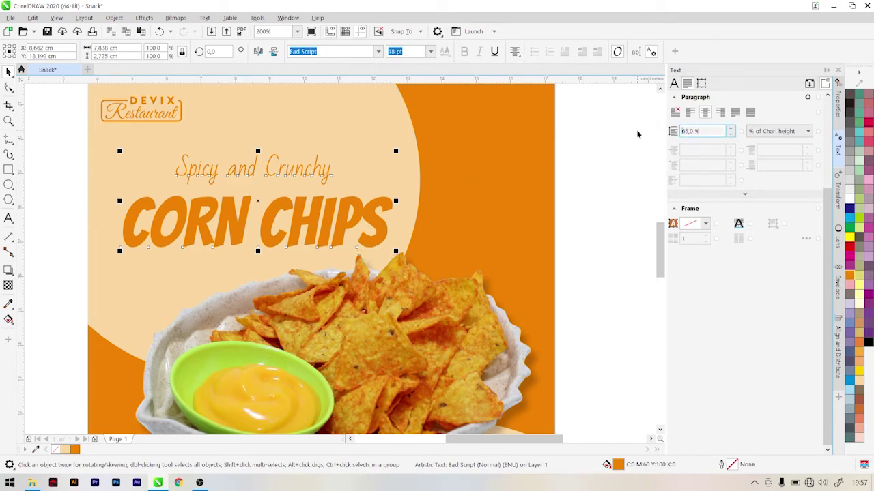
{"action": "left_click", "coordinate": [619, 189]}
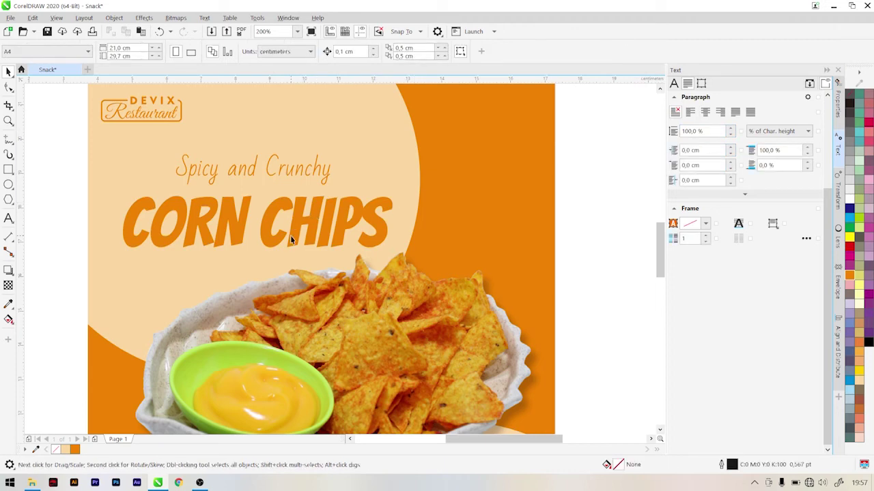
Nudge the text block about 0.3 cm up and 0.3 cm to the left in the peach circle, then deselect it
{"action": "left_click", "coordinate": [239, 221]}
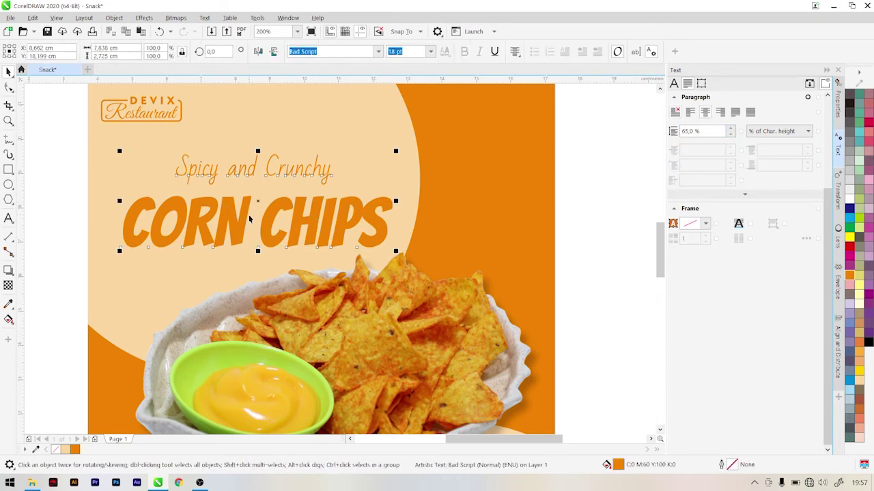
{"action": "key", "text": "Up"}
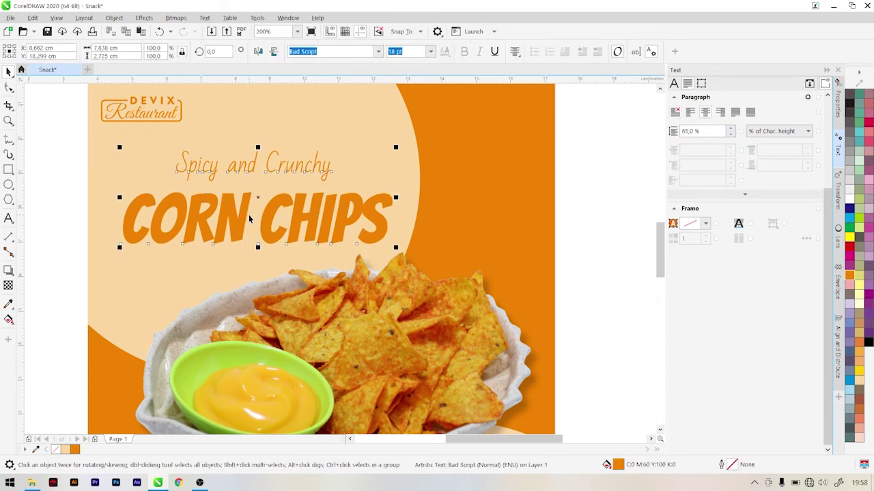
{"action": "key", "text": "Left"}
{"action": "key", "text": "Left"}
{"action": "key", "text": "Left"}
{"action": "key", "text": "Up"}
{"action": "key", "text": "Up"}
{"action": "left_click", "coordinate": [53, 235]}
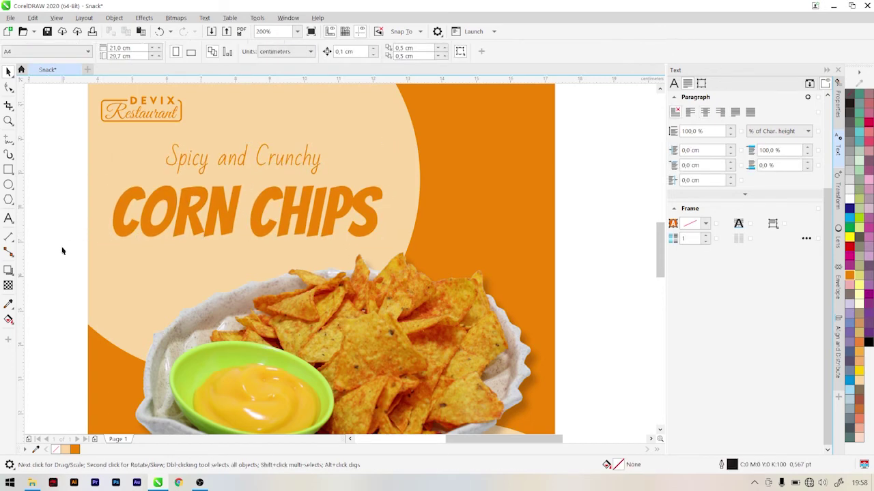
Add the artistic text "Cheese Mayonaise" just below CORN CHIPS in the peach circle
{"action": "left_click", "coordinate": [8, 220]}
{"action": "left_click", "coordinate": [121, 266]}
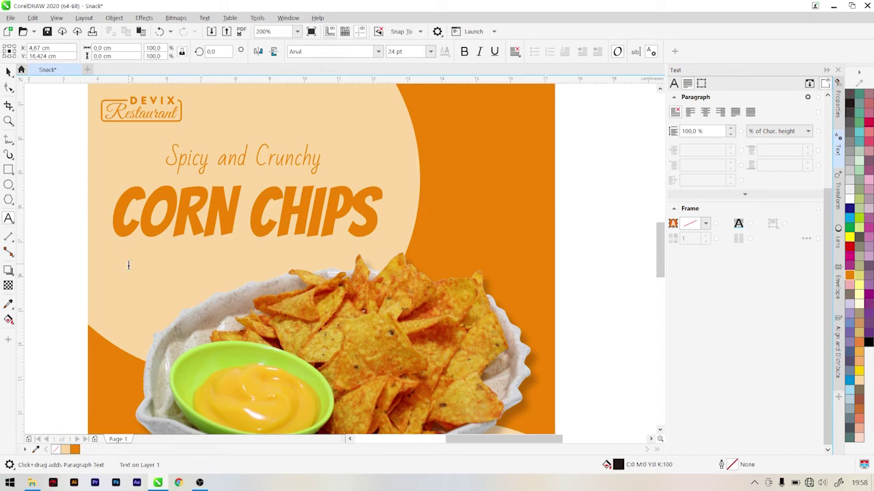
{"action": "type", "text": "Ch"}
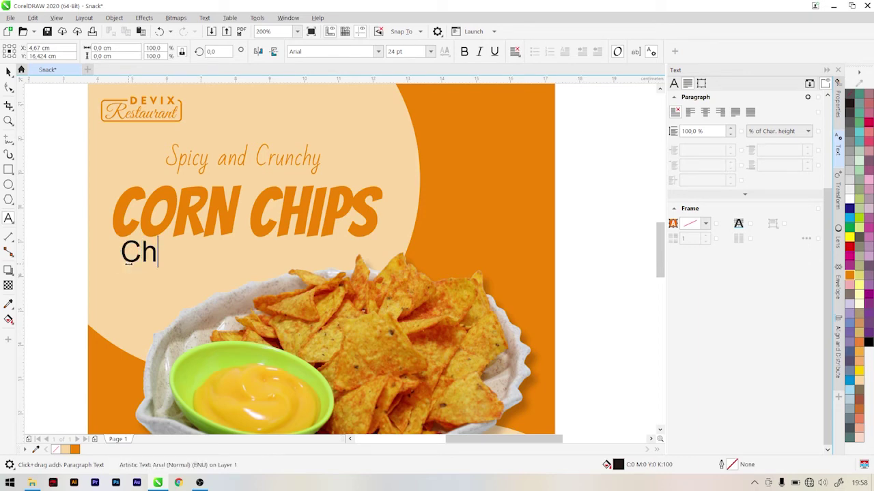
{"action": "type", "text": "eese"}
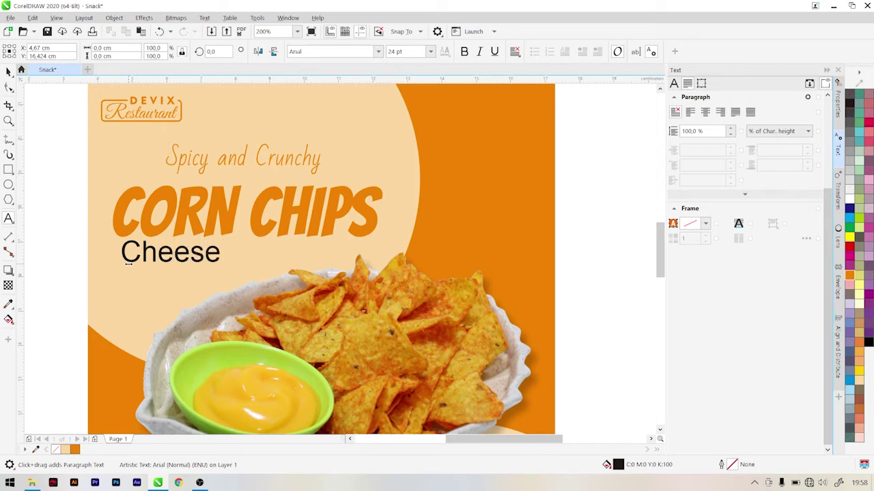
{"action": "type", "text": " May"}
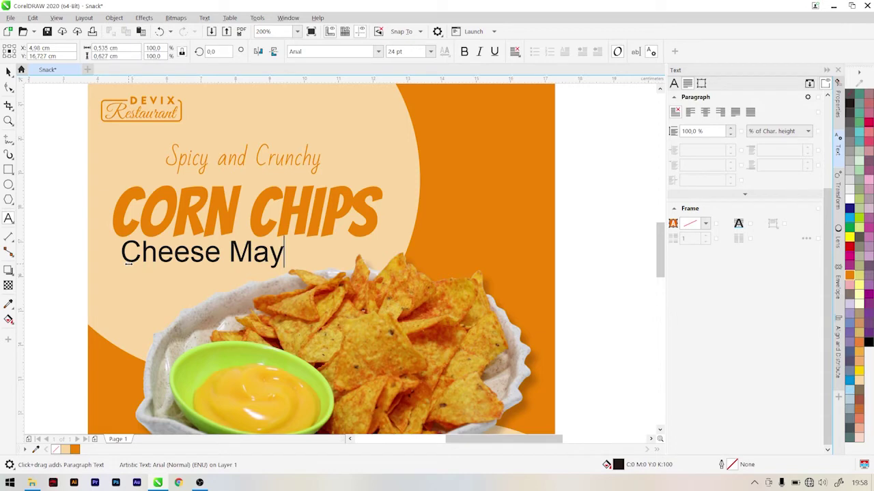
{"action": "type", "text": "onaise"}
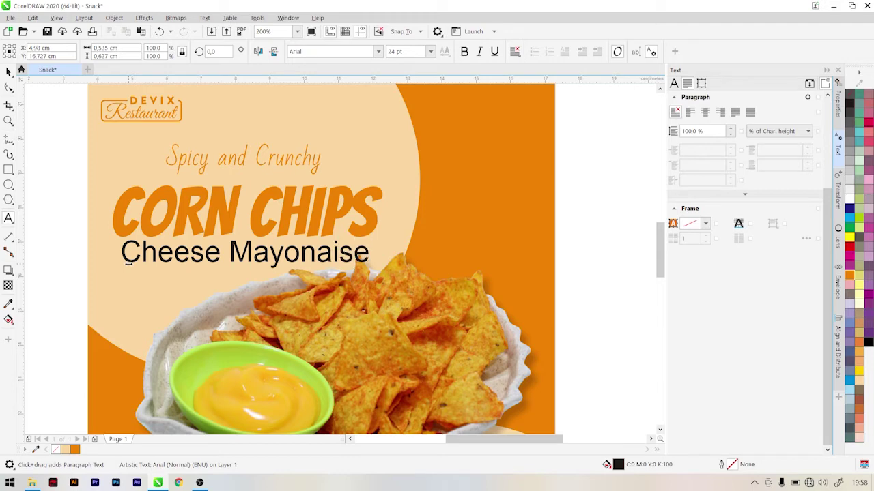
{"action": "key", "text": "Escape"}
Format the "Cheese Mayonaise" text with the Bad Script font at 18 pt
{"action": "left_click", "coordinate": [378, 51]}
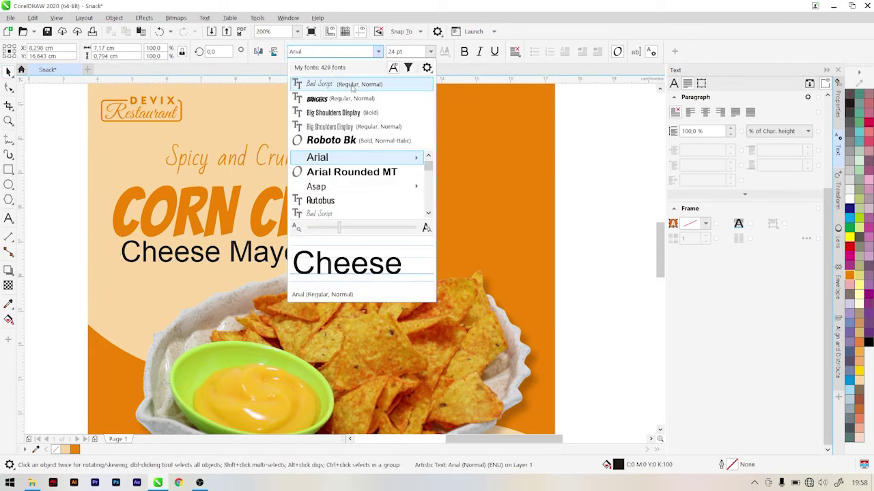
{"action": "left_click", "coordinate": [352, 84]}
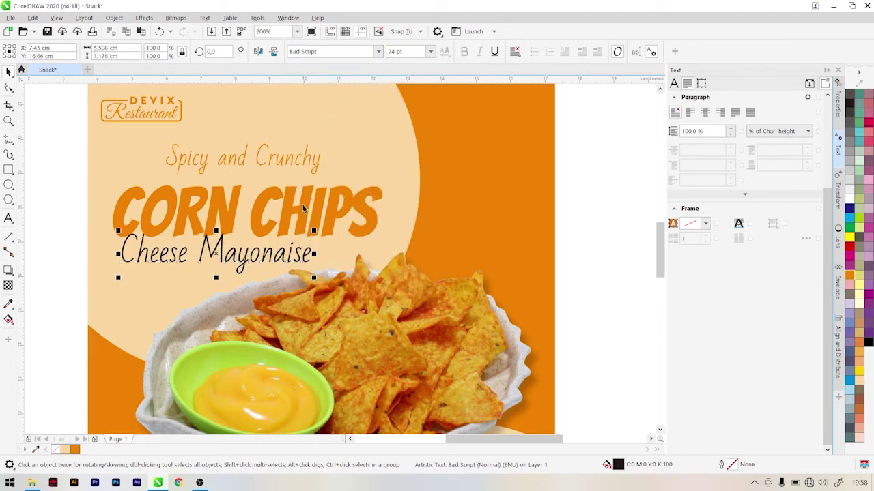
{"action": "left_click", "coordinate": [396, 51]}
{"action": "type", "text": "18"}
{"action": "key", "text": "Return"}
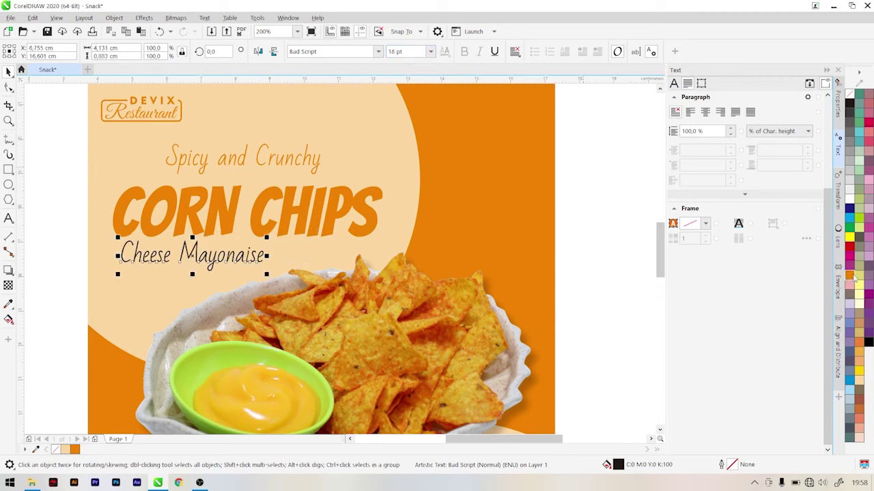
Fill "Cheese Mayonaise" with the background orange and left-align it with CORN CHIPS, leaving a small gap below the title
{"action": "left_click", "coordinate": [858, 275]}
{"action": "mouse_move", "coordinate": [193, 263]}
{"action": "left_mouse_down"}
{"action": "mouse_move", "coordinate": [185, 268]}
{"action": "mouse_move", "coordinate": [192, 261]}
{"action": "left_mouse_up"}
{"action": "left_click", "coordinate": [215, 225], "text": "shift"}
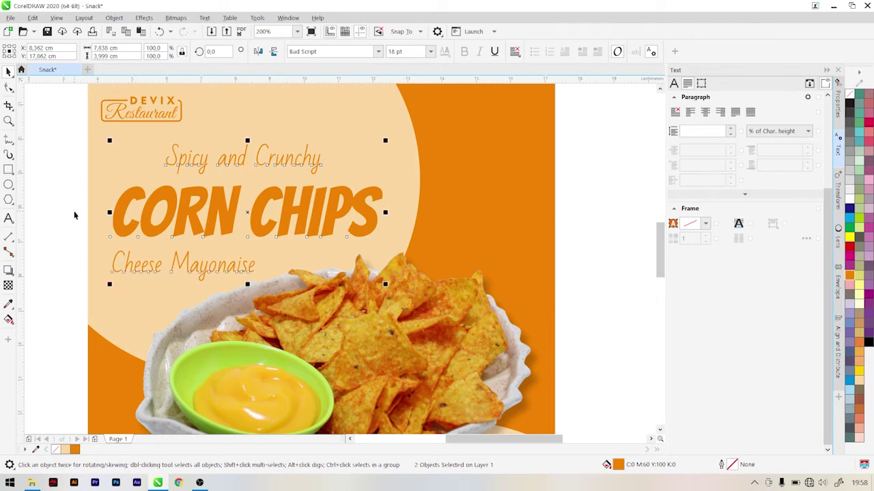
{"action": "left_click", "coordinate": [64, 231]}
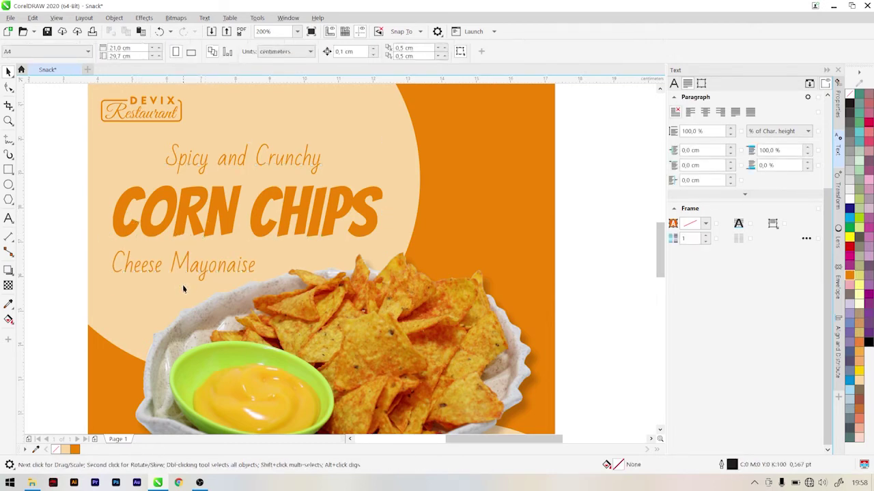
Draw a circle about 2.5 cm wide between "Cheese Mayonaise" and the cheese bowl, with a 2 pt outline
{"action": "left_click", "coordinate": [9, 200]}
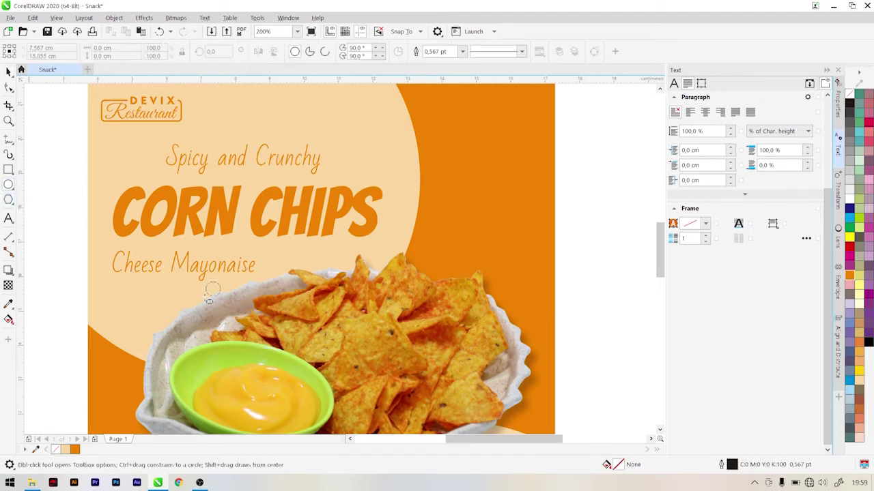
{"action": "left_click_drag", "start_coordinate": [213, 286], "coordinate": [131, 370]}
{"action": "left_click", "coordinate": [8, 71]}
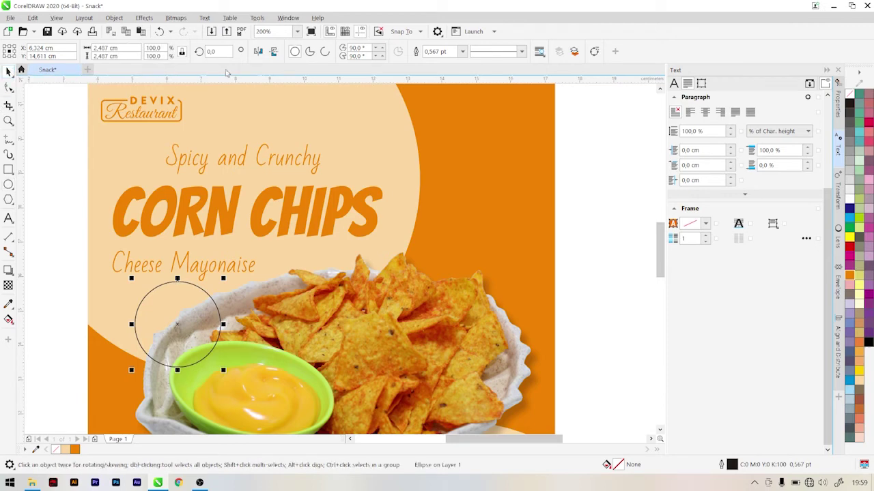
{"action": "triple_click", "coordinate": [452, 52]}
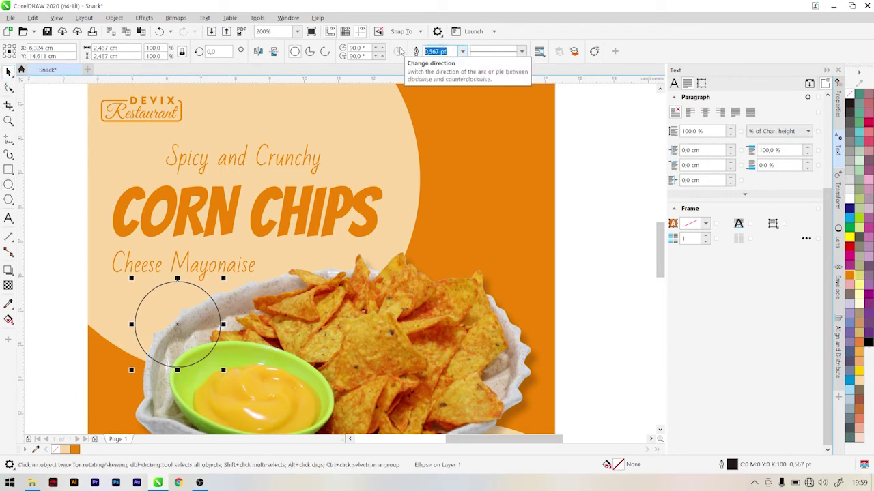
{"action": "type", "text": "2"}
{"action": "key", "text": "Return"}
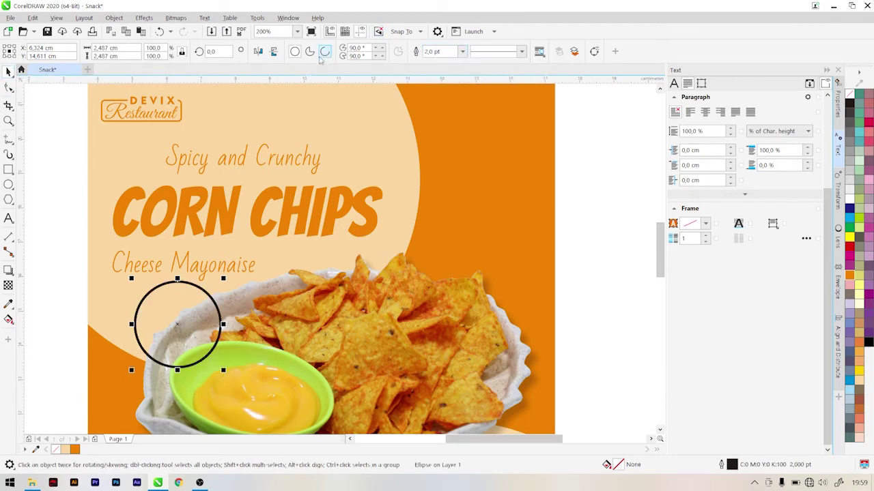
Enlarge the circle to about 3.6 cm and place it so that it spans from "Cheese Mayonaise" to the cheese bowl
{"action": "left_click_drag", "start_coordinate": [131, 279], "coordinate": [114, 260]}
{"action": "left_click_drag", "start_coordinate": [167, 305], "coordinate": [183, 315]}
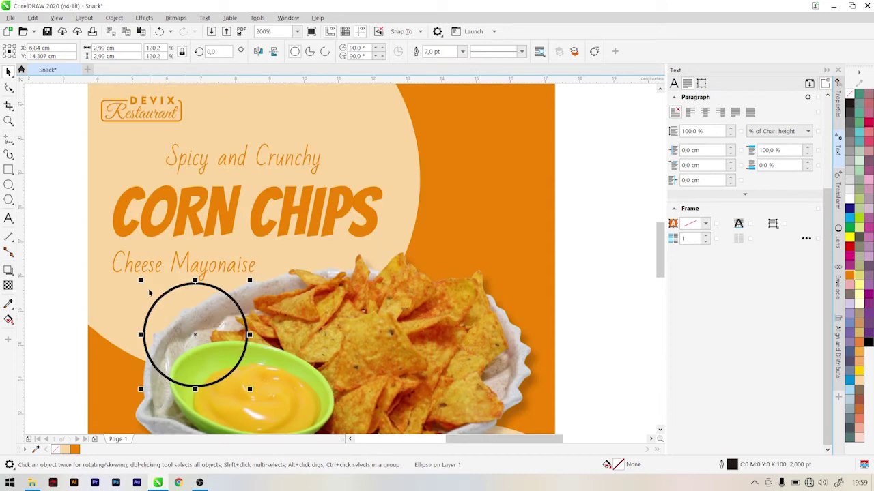
{"action": "left_click_drag", "start_coordinate": [141, 280], "coordinate": [122, 258]}
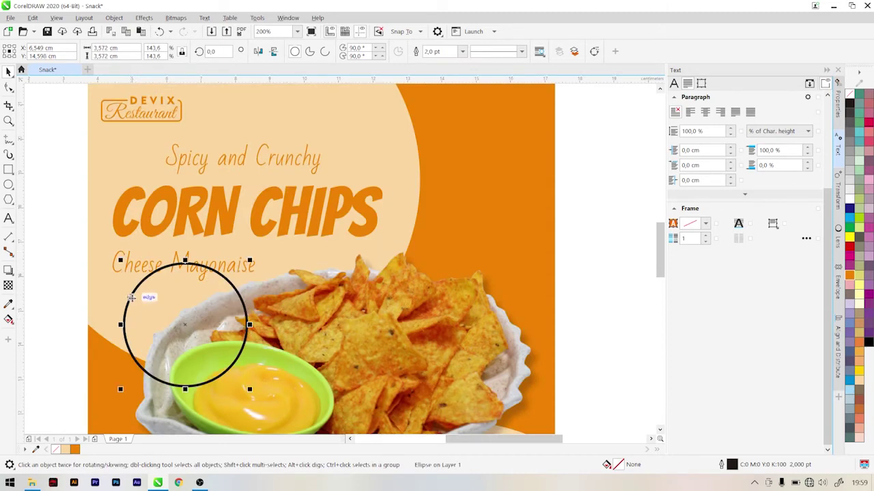
{"action": "mouse_move", "coordinate": [146, 296]}
{"action": "left_mouse_down"}
{"action": "mouse_move", "coordinate": [152, 304]}
{"action": "mouse_move", "coordinate": [158, 295]}
{"action": "left_mouse_up"}
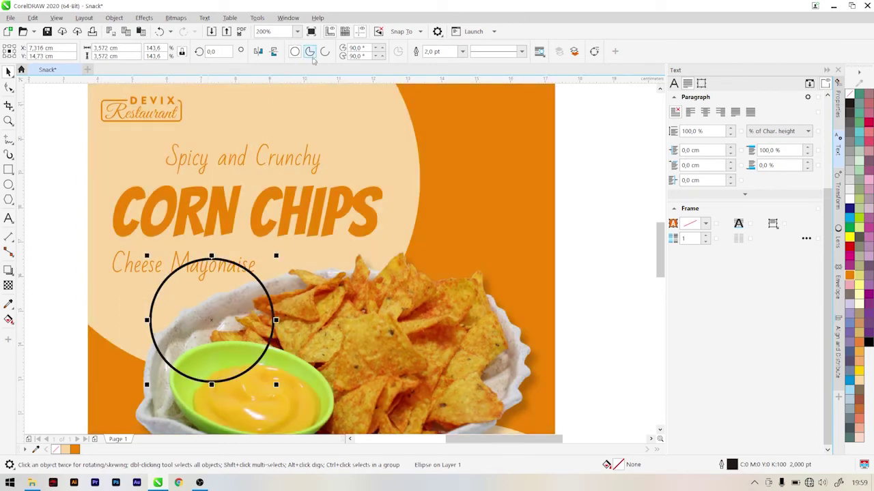
Convert the circle to an open arc and lower its starting angle to 293° so one end reaches the cheese bowl
{"action": "left_click", "coordinate": [325, 54]}
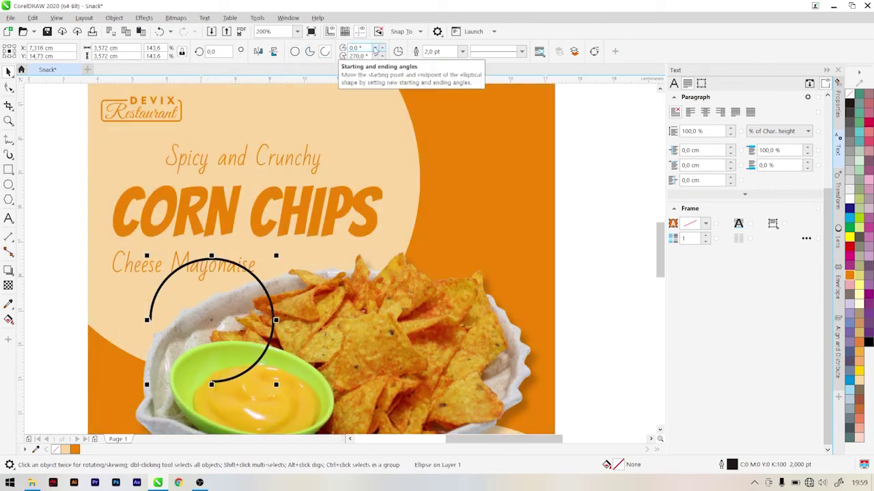
{"action": "left_click", "coordinate": [376, 52]}
{"action": "left_click", "coordinate": [376, 51]}
{"action": "left_click", "coordinate": [376, 52]}
{"action": "left_click", "coordinate": [375, 52]}
{"action": "left_click", "coordinate": [375, 51]}
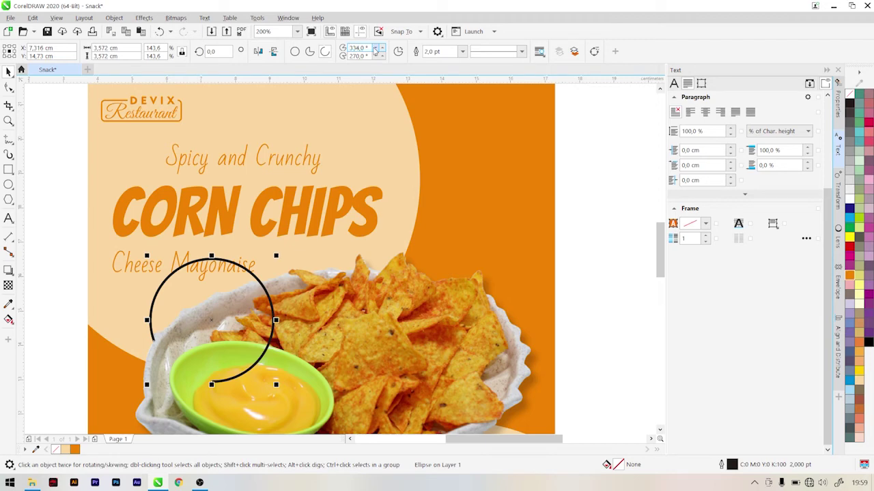
{"action": "left_click", "coordinate": [376, 52]}
{"action": "left_click", "coordinate": [376, 52]}
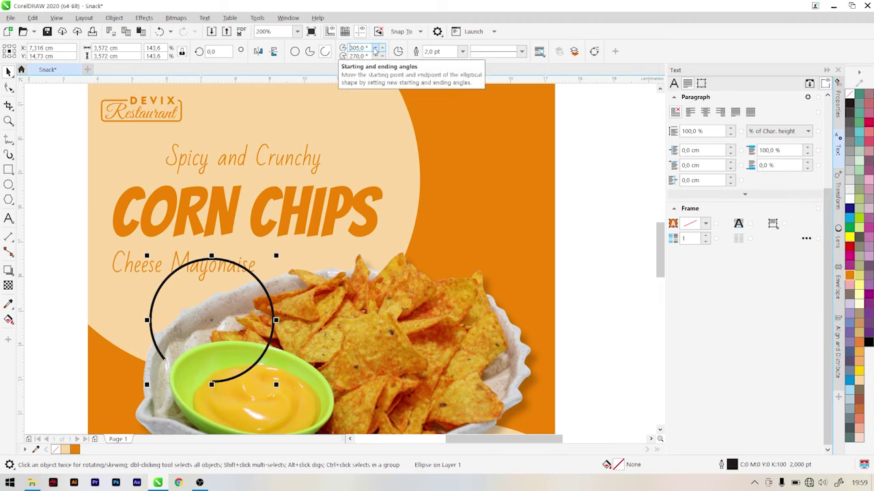
{"action": "left_click", "coordinate": [375, 53]}
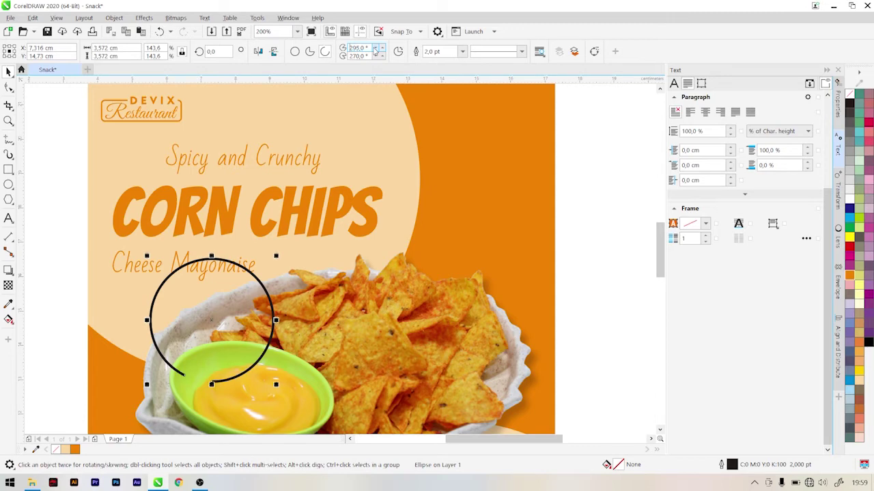
Set the arc's ending angle to 140° and reduce it further to 33°, so the curve ends just below "Cheese Mayonaise"
{"action": "left_click", "coordinate": [376, 57]}
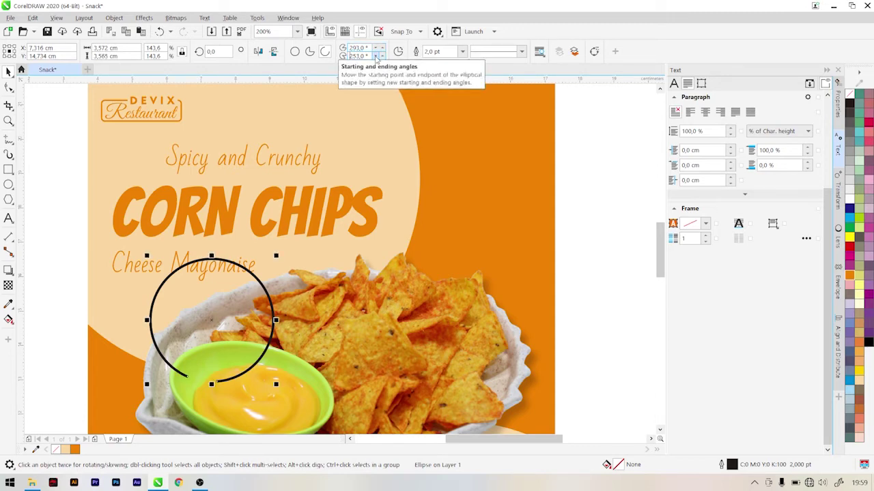
{"action": "left_click", "coordinate": [376, 57]}
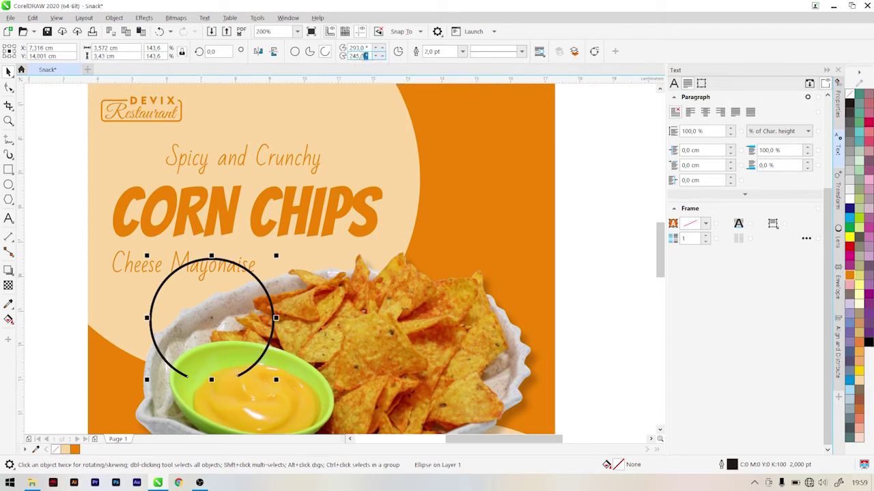
{"action": "type", "text": "1"}
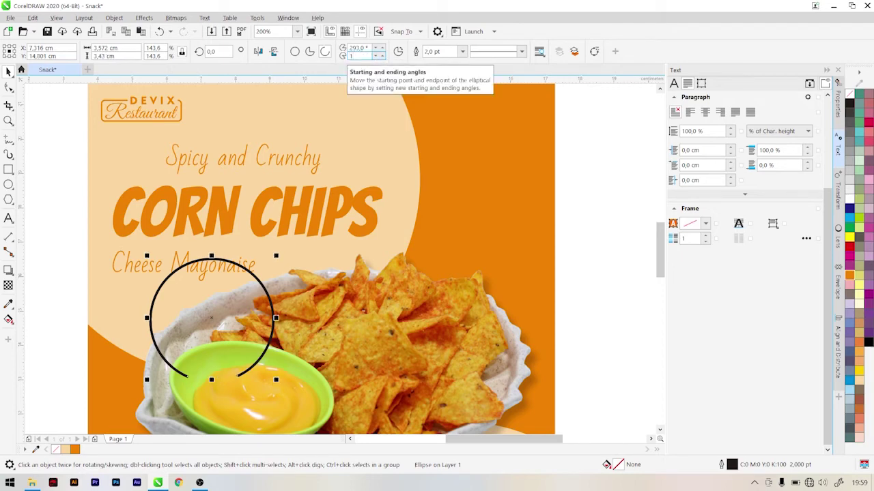
{"action": "type", "text": "40"}
{"action": "key", "text": "Return"}
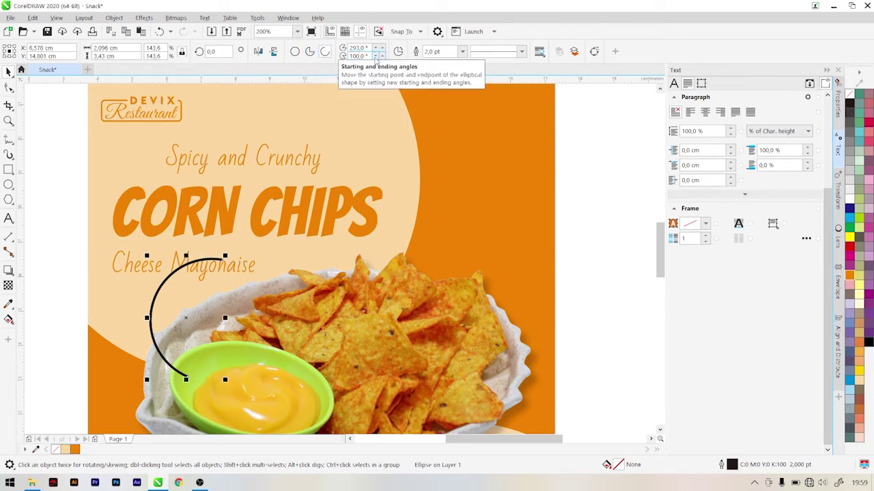
{"action": "left_click", "coordinate": [375, 58]}
{"action": "left_click", "coordinate": [375, 57]}
{"action": "left_click", "coordinate": [375, 57]}
{"action": "left_click", "coordinate": [376, 57]}
{"action": "left_click", "coordinate": [375, 58]}
{"action": "left_click", "coordinate": [375, 57]}
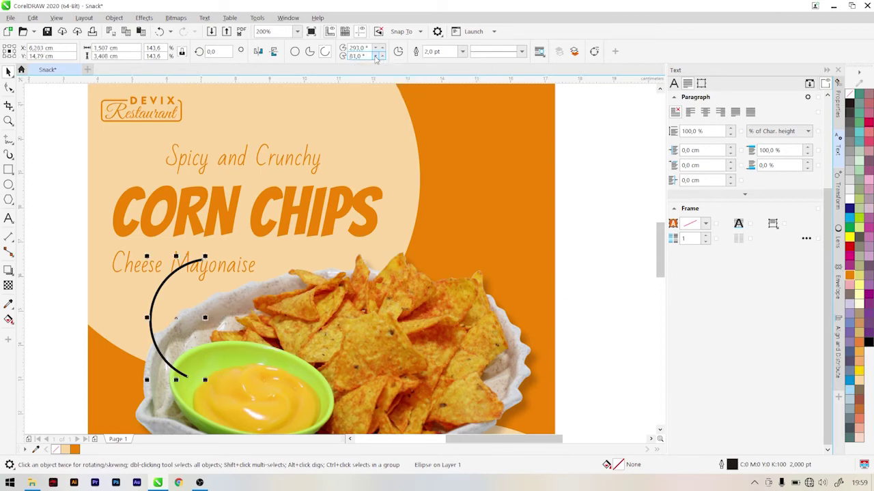
{"action": "left_click", "coordinate": [375, 57]}
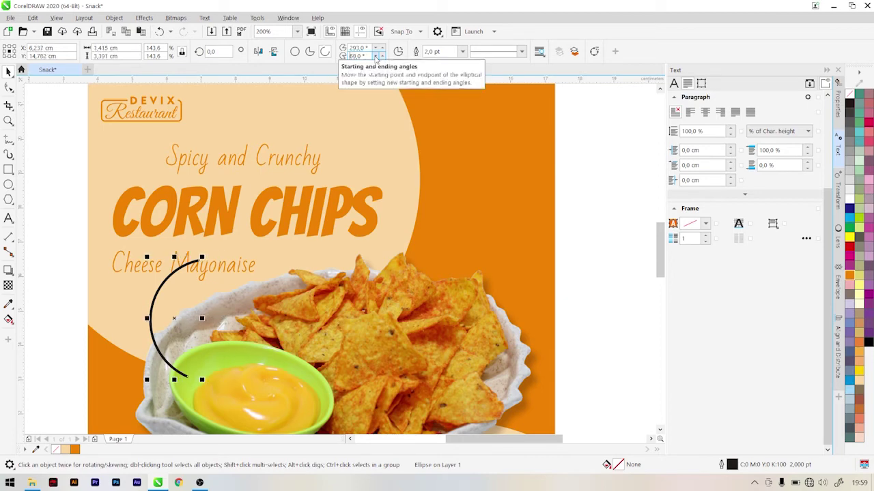
{"action": "left_click", "coordinate": [376, 57]}
{"action": "left_click", "coordinate": [376, 57]}
{"action": "left_click", "coordinate": [375, 57]}
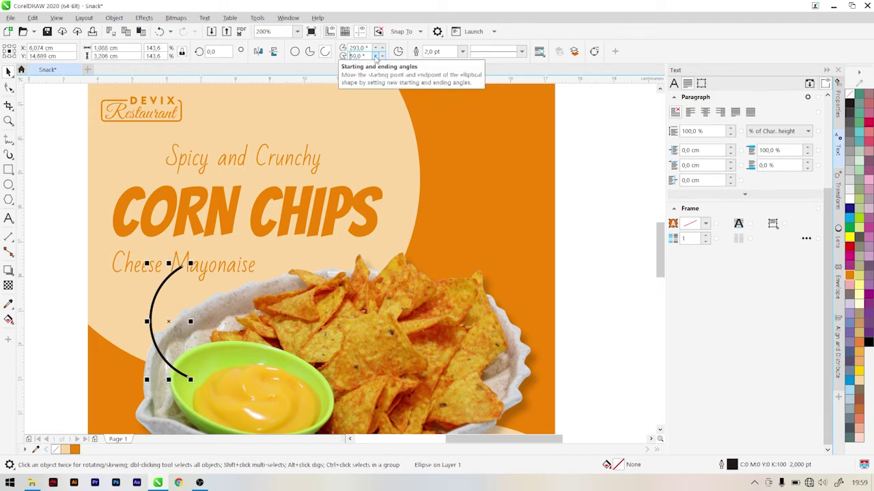
{"action": "left_click", "coordinate": [375, 58]}
{"action": "left_click", "coordinate": [376, 57]}
{"action": "left_click", "coordinate": [376, 57]}
{"action": "left_click", "coordinate": [375, 57]}
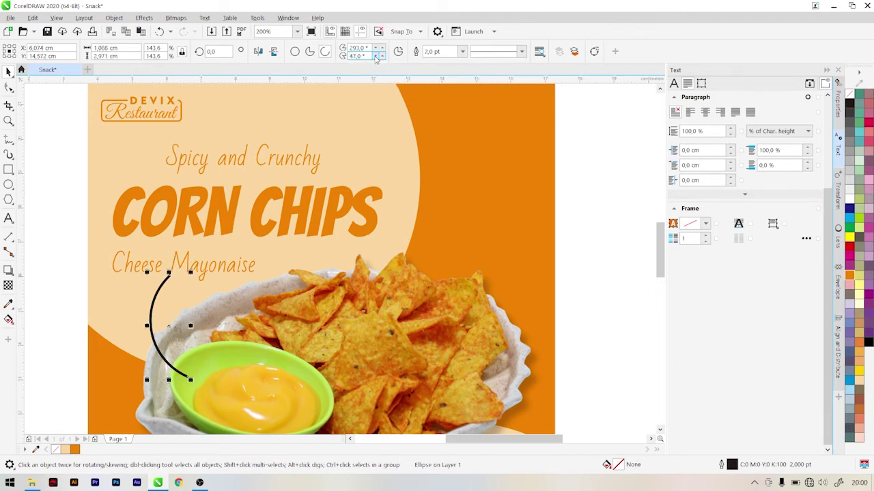
{"action": "left_click", "coordinate": [375, 58]}
{"action": "left_click", "coordinate": [376, 57]}
{"action": "left_click", "coordinate": [375, 57]}
{"action": "left_click", "coordinate": [375, 58]}
{"action": "left_click", "coordinate": [376, 57]}
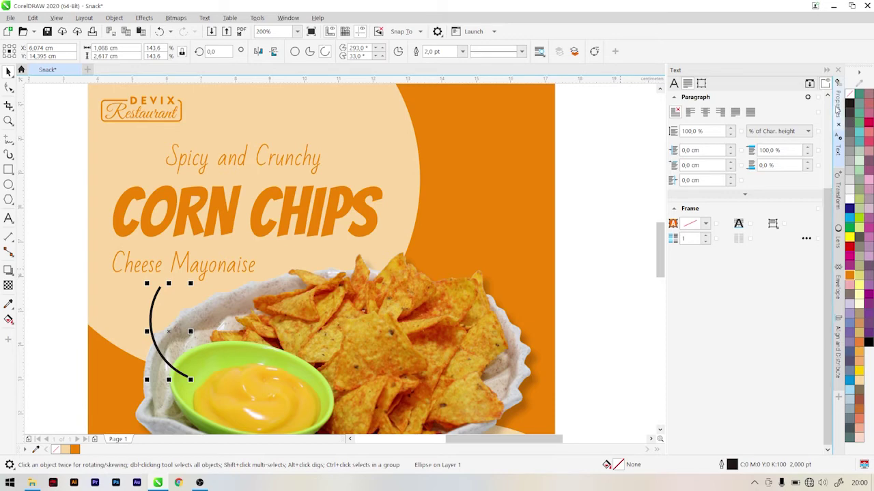
Show the arc's outline properties, try a solid arrowhead on its end at the cheese bowl and undo it
{"action": "left_click", "coordinate": [837, 108]}
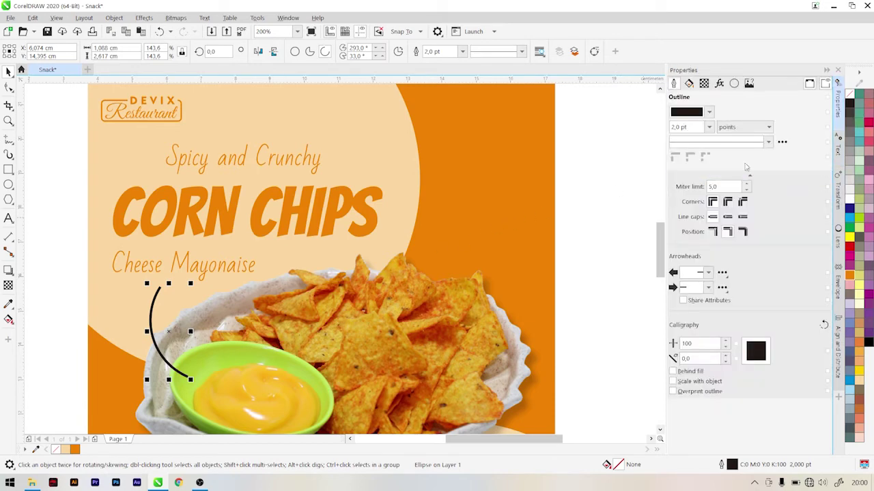
{"action": "left_click", "coordinate": [685, 290]}
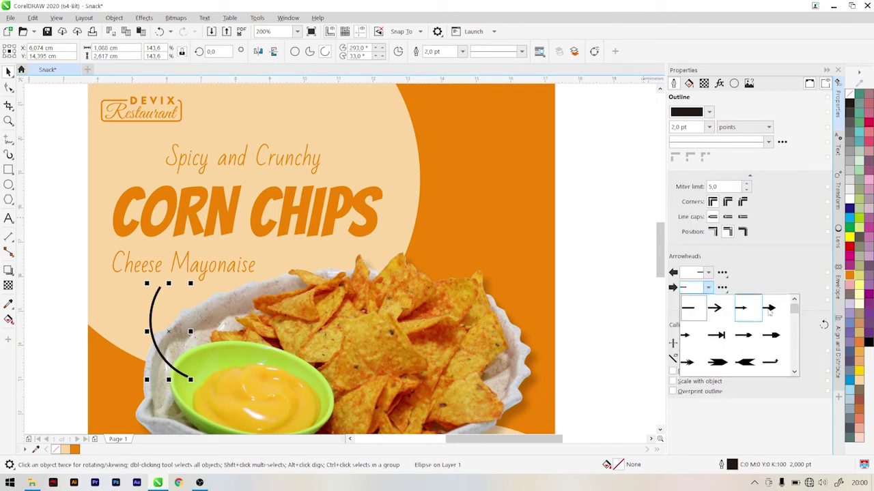
{"action": "left_click", "coordinate": [772, 309]}
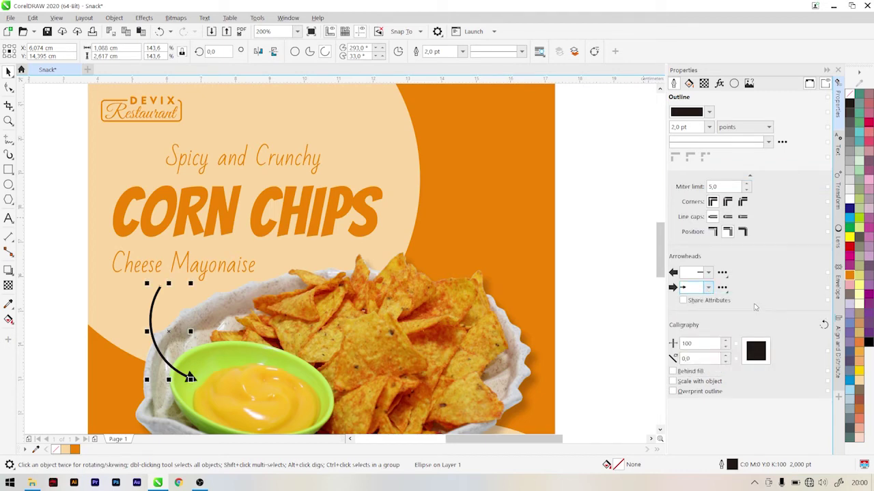
{"action": "key", "text": "ctrl+z"}
Add a solid arrowhead to the arc's end pointing at "Cheese Mayonaise", color its outline orange and deselect it
{"action": "left_click", "coordinate": [708, 273]}
{"action": "left_click", "coordinate": [752, 296]}
{"action": "right_click", "coordinate": [849, 275]}
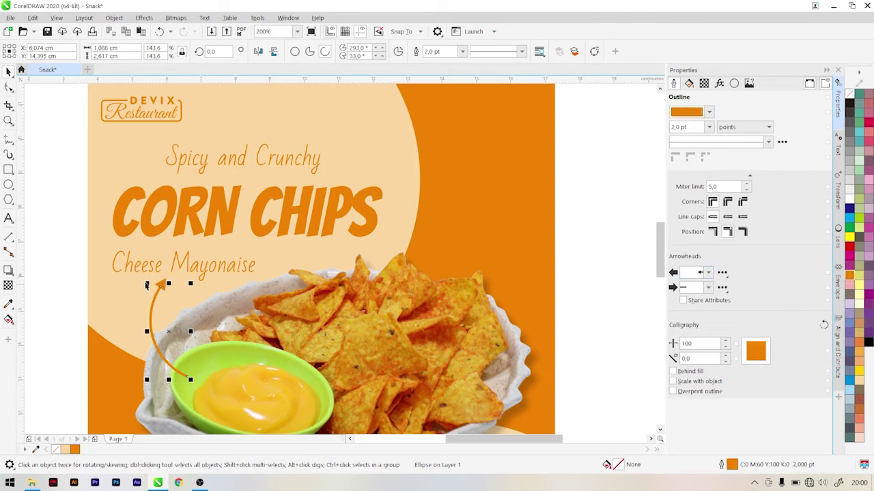
{"action": "left_click", "coordinate": [66, 284]}
{"action": "left_click", "coordinate": [152, 315]}
{"action": "left_click", "coordinate": [60, 284]}
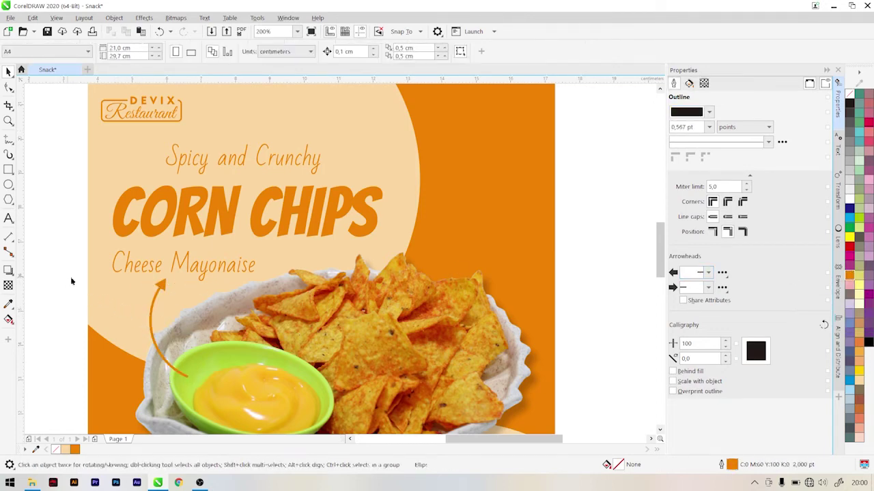
Shift the orange arrow slightly down and to the right between the cheese bowl and "Cheese Mayonaise", and deselect it
{"action": "left_click", "coordinate": [153, 305]}
{"action": "left_click_drag", "start_coordinate": [153, 302], "coordinate": [155, 316]}
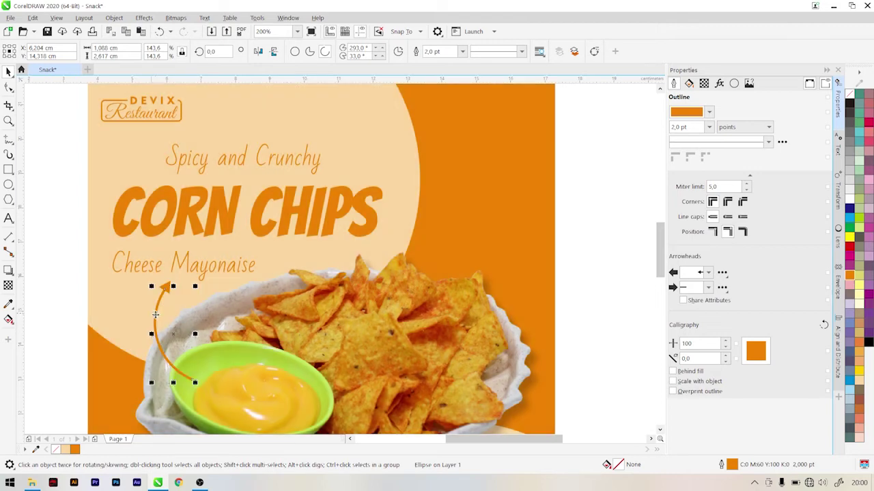
{"action": "left_click", "coordinate": [67, 291]}
{"action": "scroll", "coordinate": [74, 288], "scroll_direction": "down", "scroll_amount": 2}
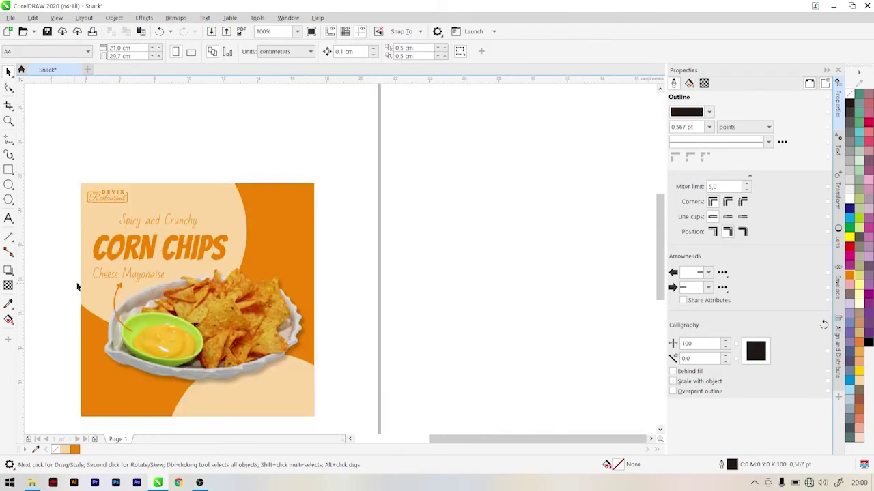
Add the artistic text "PESAN SEKARANG" on the lower peach circle, below the plate of chips
{"action": "scroll", "coordinate": [225, 416], "scroll_direction": "up", "scroll_amount": 2}
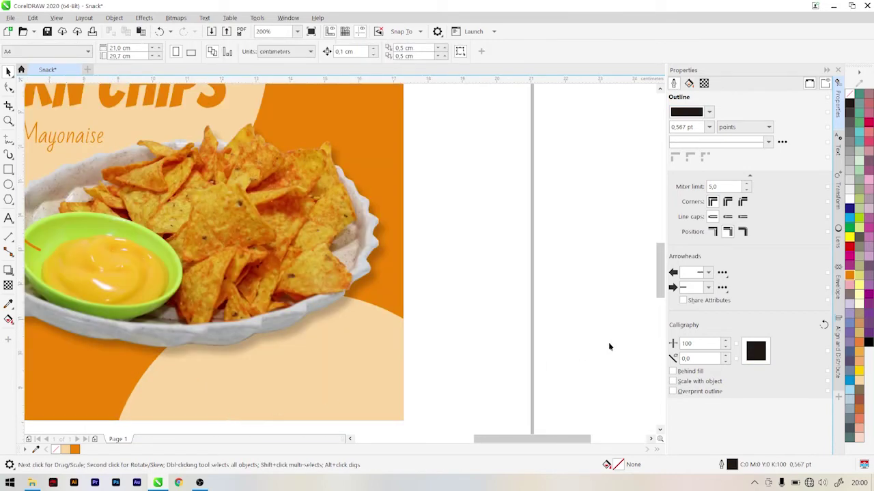
{"action": "left_click_drag", "start_coordinate": [658, 297], "coordinate": [656, 300]}
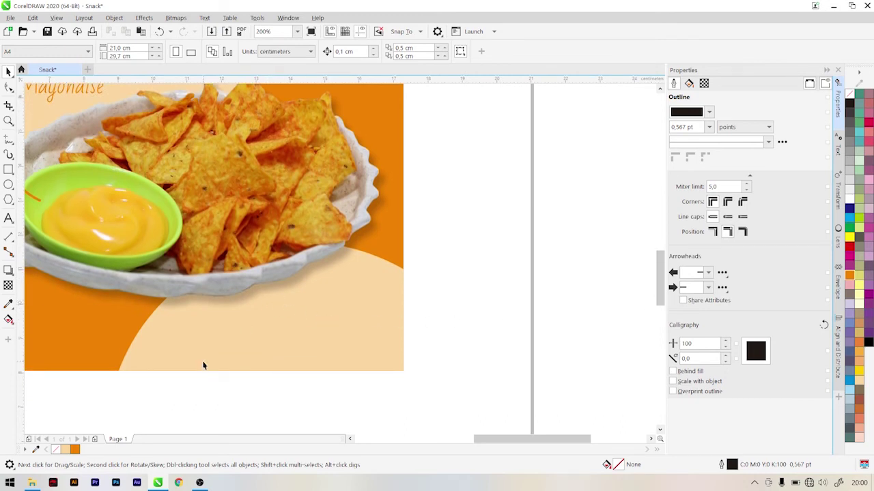
{"action": "scroll", "coordinate": [288, 314], "scroll_direction": "down", "scroll_amount": 2}
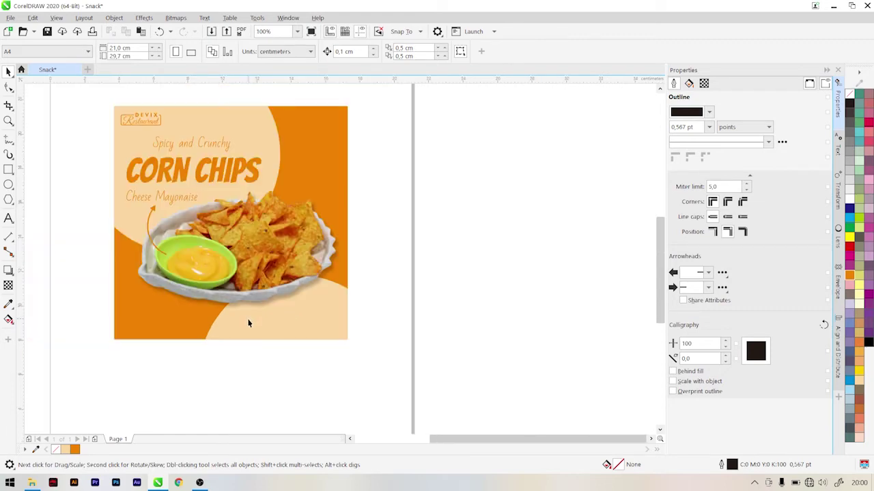
{"action": "scroll", "coordinate": [247, 322], "scroll_direction": "up", "scroll_amount": 2}
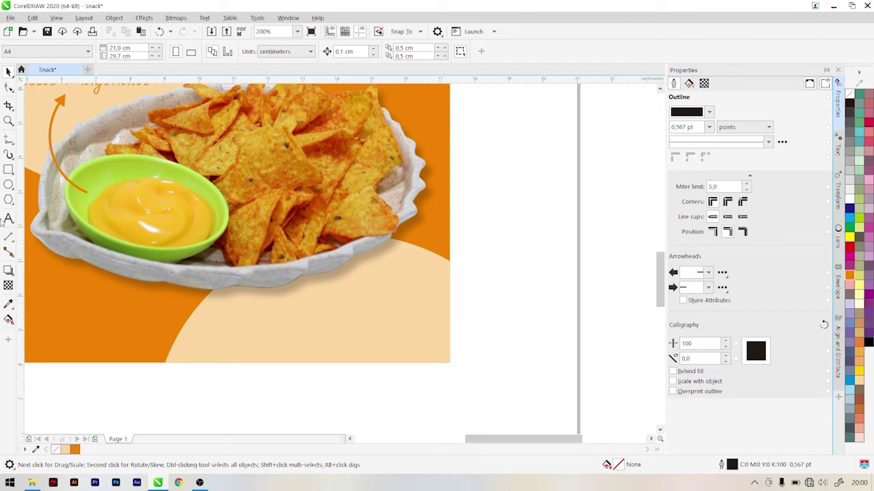
{"action": "left_click", "coordinate": [8, 219]}
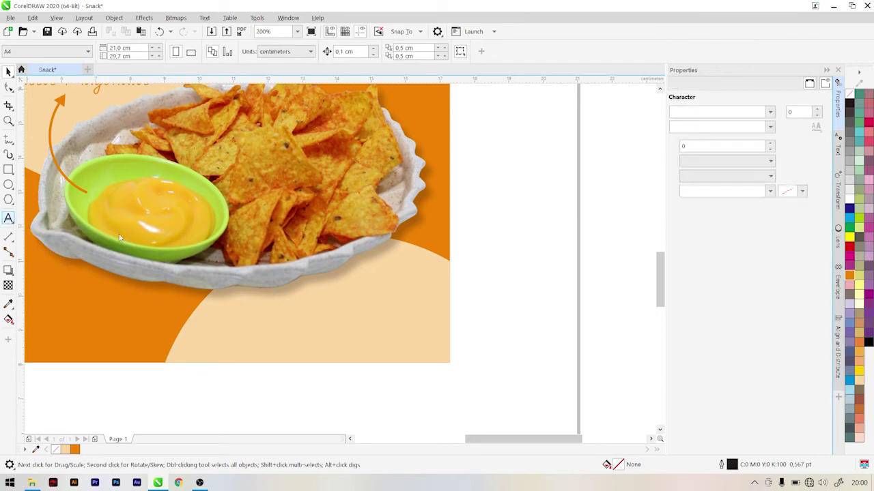
{"action": "left_click", "coordinate": [307, 311]}
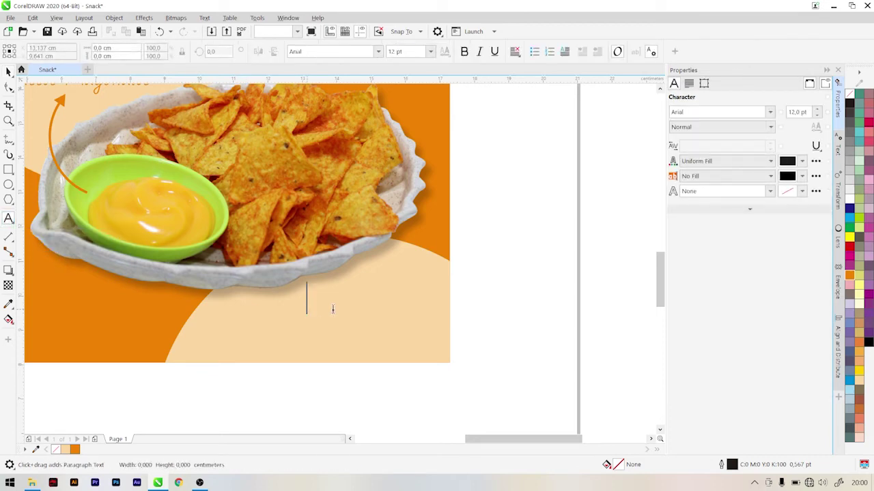
{"action": "type", "text": "PE"}
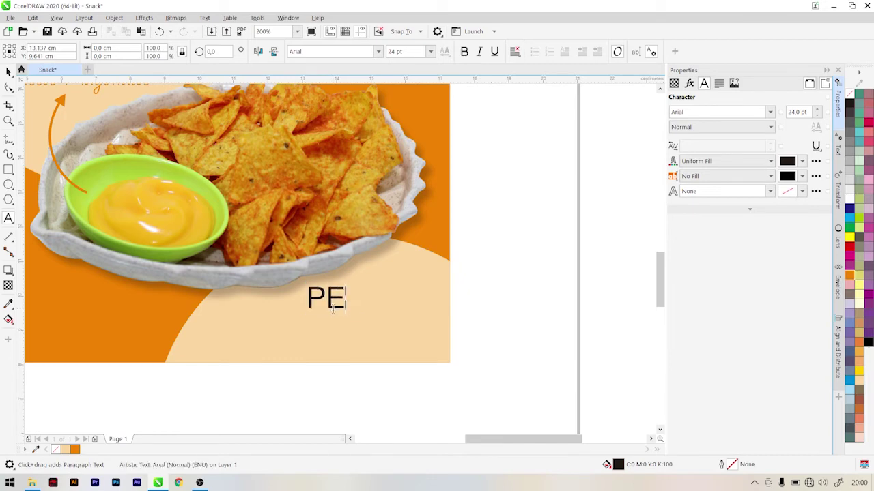
{"action": "type", "text": "SAN SEKARAN"}
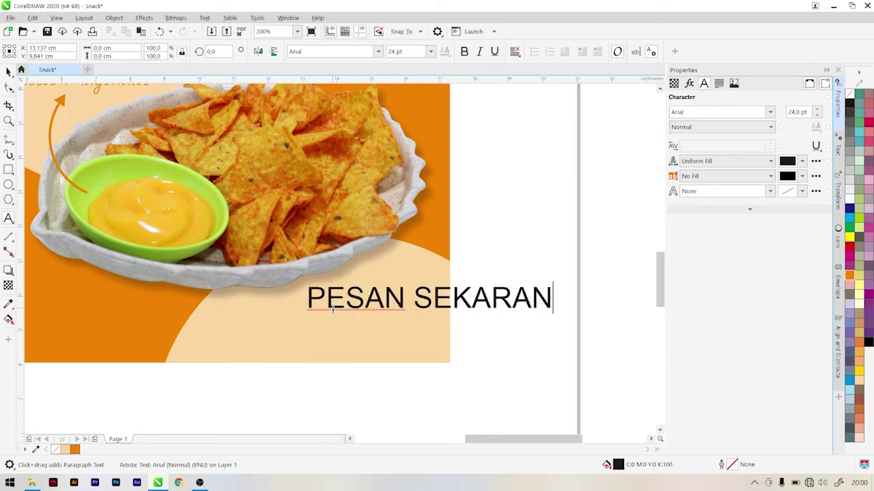
{"action": "type", "text": "G"}
{"action": "key", "text": "Escape"}
{"action": "left_click", "coordinate": [6, 73]}
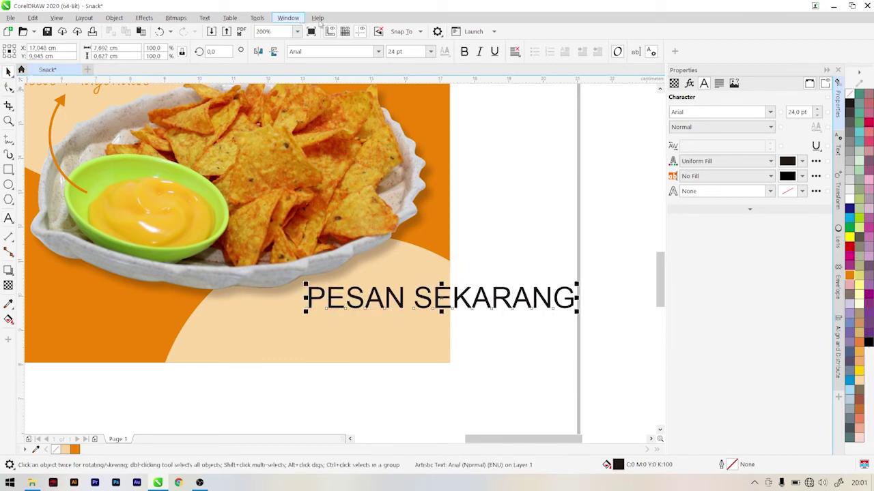
Set "PESAN SEKARANG" in Montserrat Bold and scale it down to about 9.95 pt so it fits on the peach circle
{"action": "left_click", "coordinate": [323, 53]}
{"action": "type", "text": "Montserrat"}
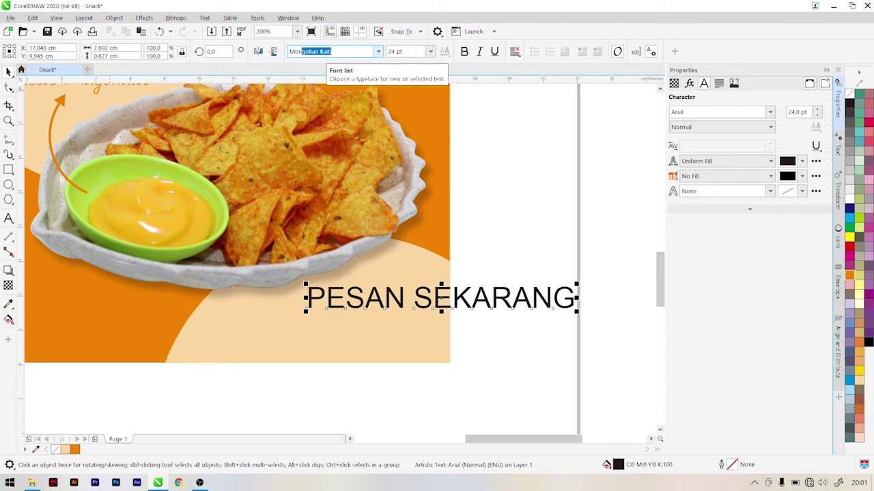
{"action": "key", "text": "Return"}
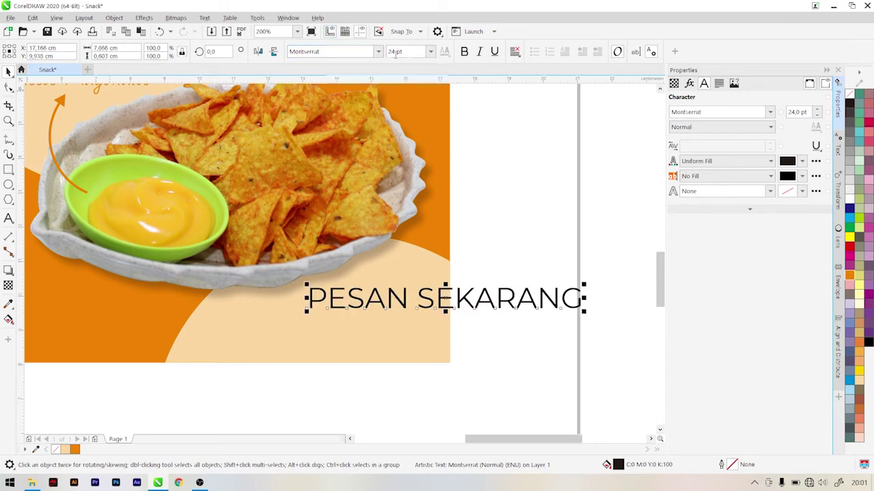
{"action": "left_click", "coordinate": [464, 51]}
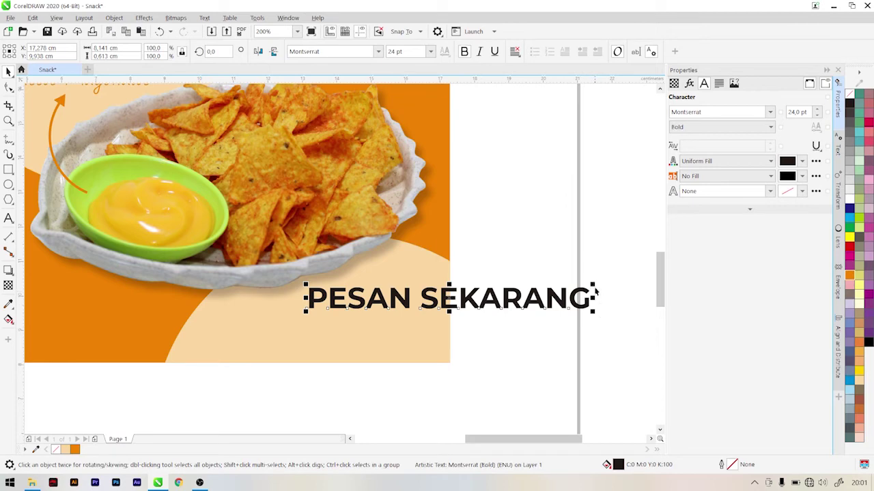
{"action": "left_click_drag", "start_coordinate": [592, 285], "coordinate": [431, 259]}
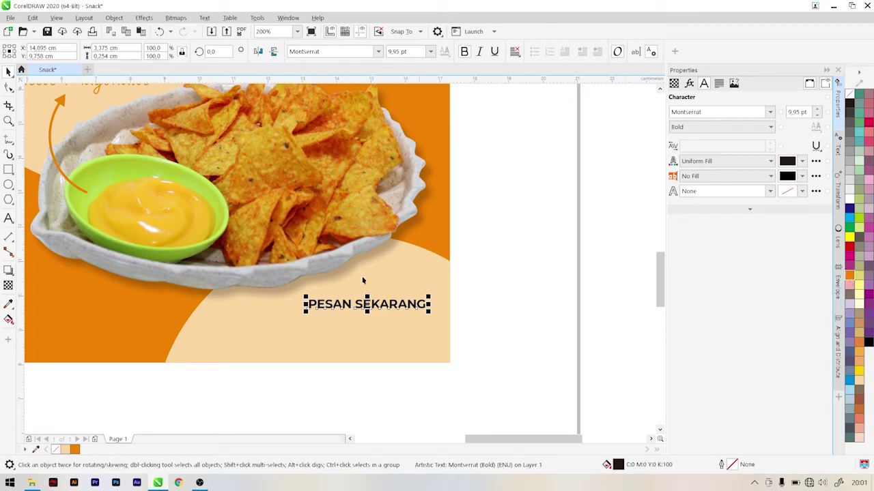
Draw a rectangle about 4.15 × 0.54 cm around "PESAN SEKARANG" and round its corners fully to about 0.27 cm
{"action": "left_click", "coordinate": [8, 170]}
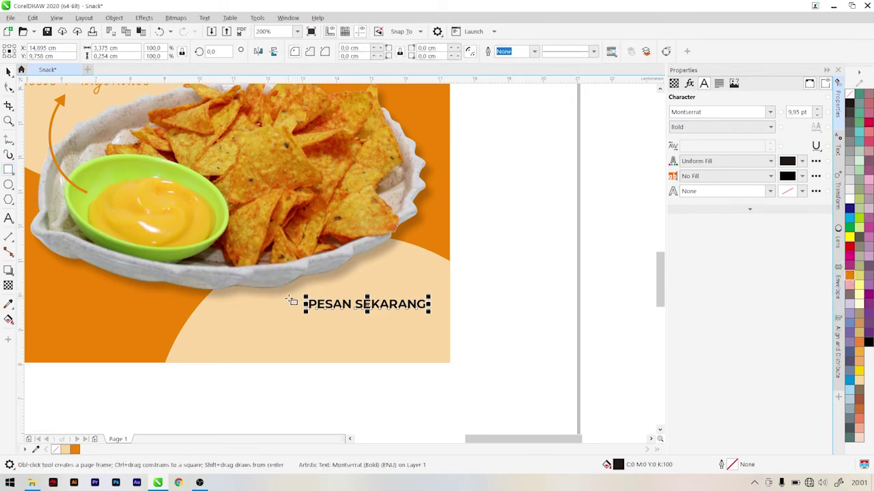
{"action": "left_click_drag", "start_coordinate": [289, 298], "coordinate": [434, 319]}
{"action": "left_click", "coordinate": [8, 87]}
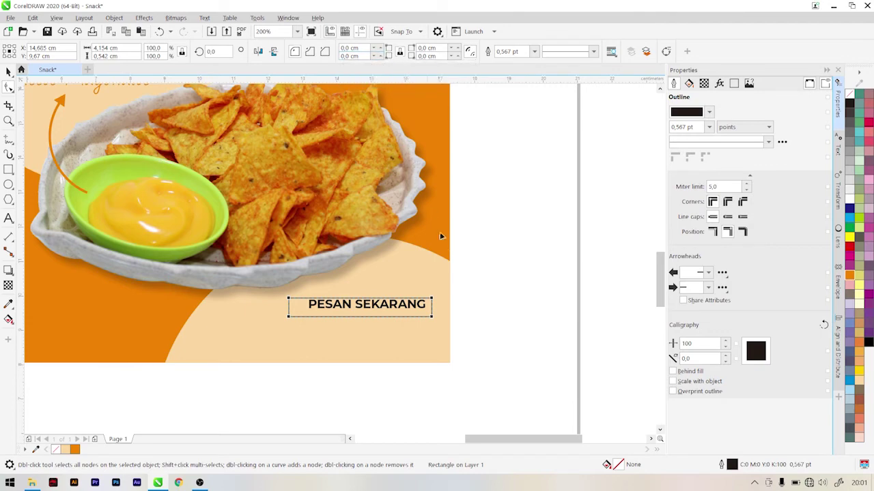
{"action": "left_click_drag", "start_coordinate": [432, 301], "coordinate": [383, 294]}
{"action": "left_click", "coordinate": [8, 71]}
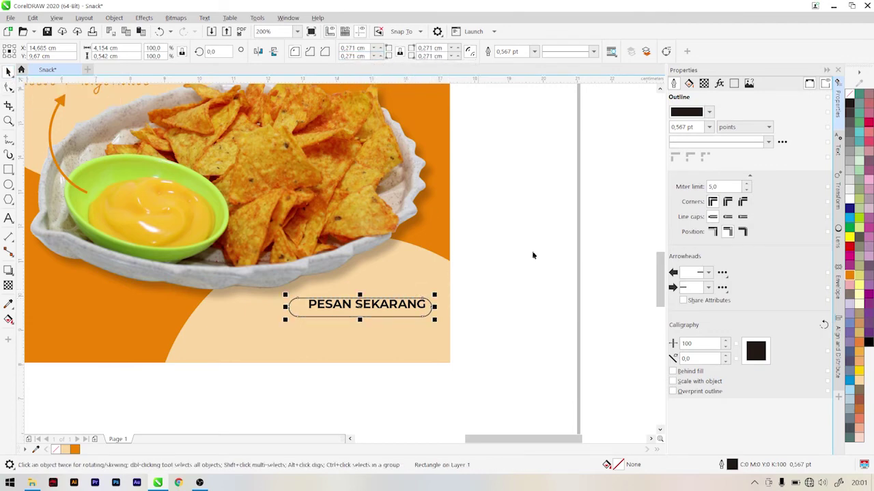
Fill the rounded rectangle with orange, remove its outline and stack it behind the "PESAN SEKARANG" text
{"action": "left_click", "coordinate": [849, 279]}
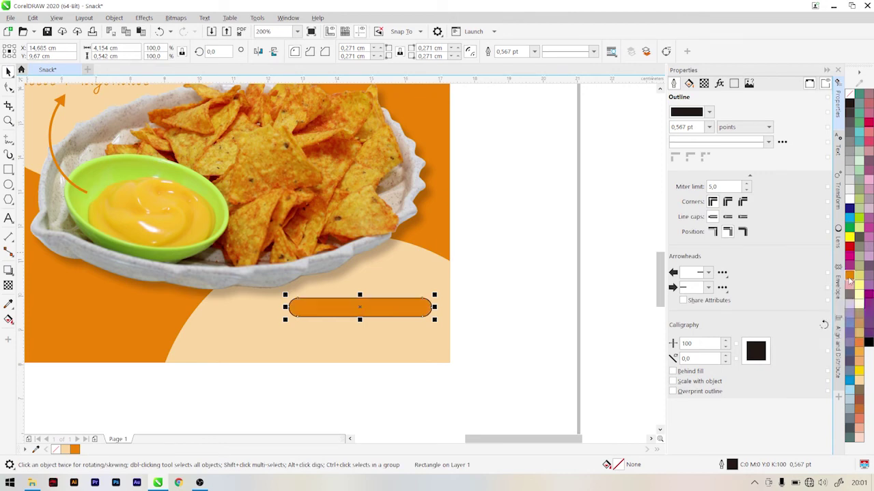
{"action": "right_click", "coordinate": [850, 93]}
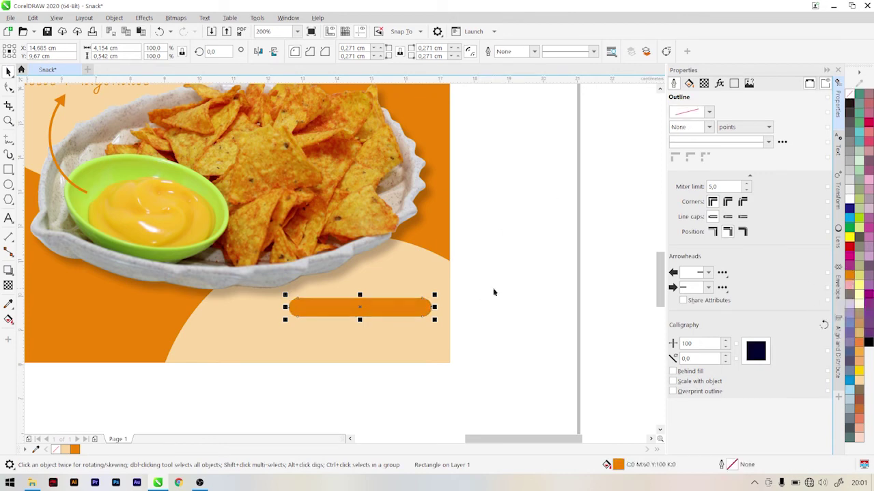
{"action": "left_click_drag", "start_coordinate": [494, 280], "coordinate": [381, 303]}
{"action": "left_click_drag", "start_coordinate": [297, 333], "coordinate": [293, 332]}
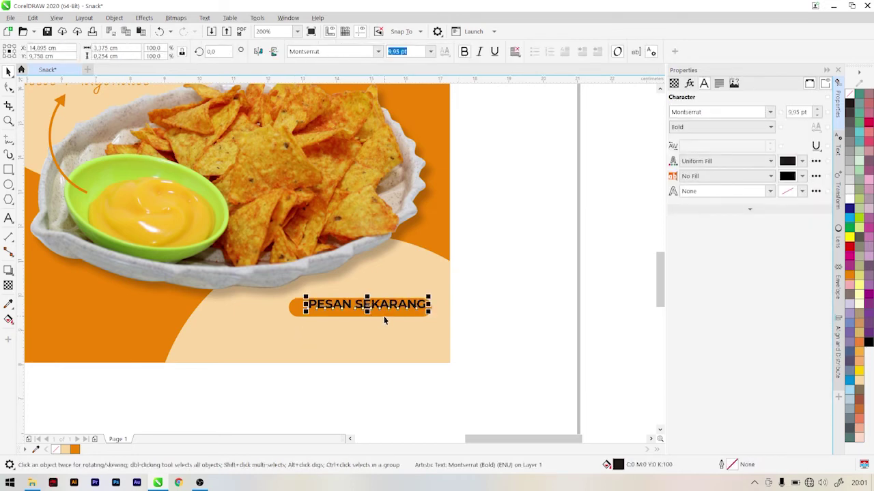
Center "PESAN SEKARANG" horizontally and vertically on the orange rounded rectangle
{"action": "left_click", "coordinate": [383, 314], "text": "shift"}
{"action": "key", "text": "e"}
{"action": "key", "text": "c"}
{"action": "left_click", "coordinate": [539, 288]}
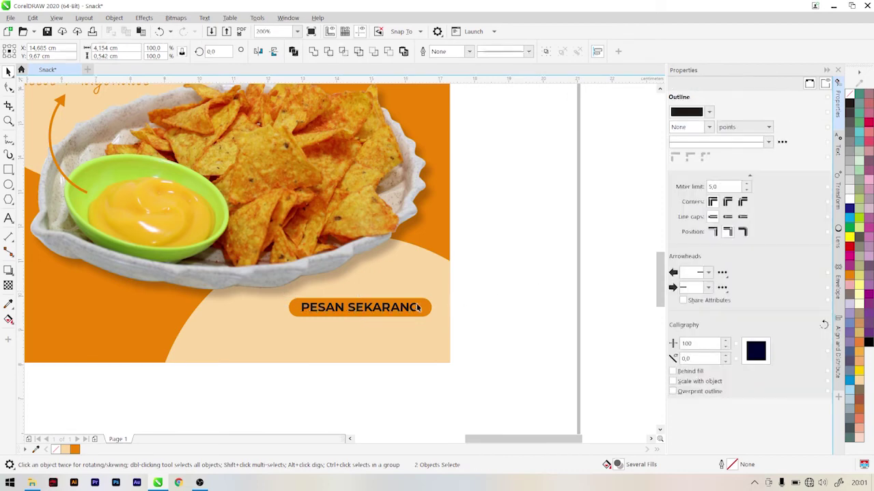
Color the "PESAN SEKARANG" text peach and deselect it
{"action": "key", "text": "Tab"}
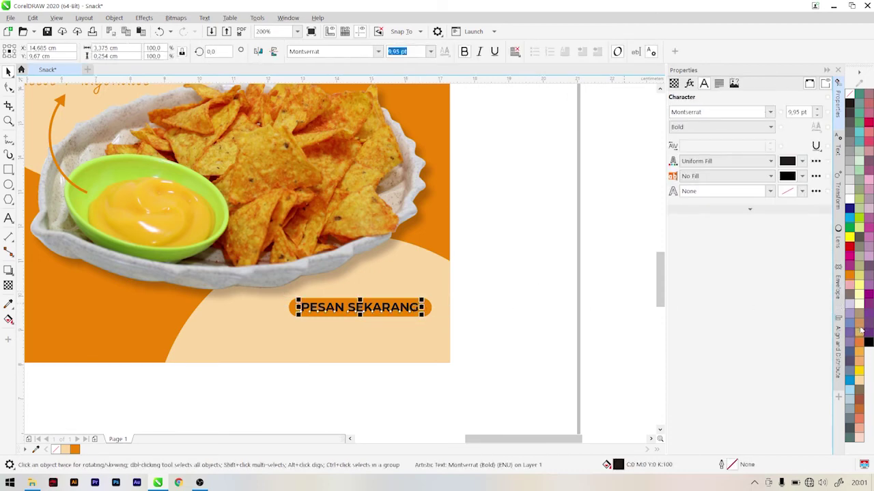
{"action": "left_click", "coordinate": [859, 391]}
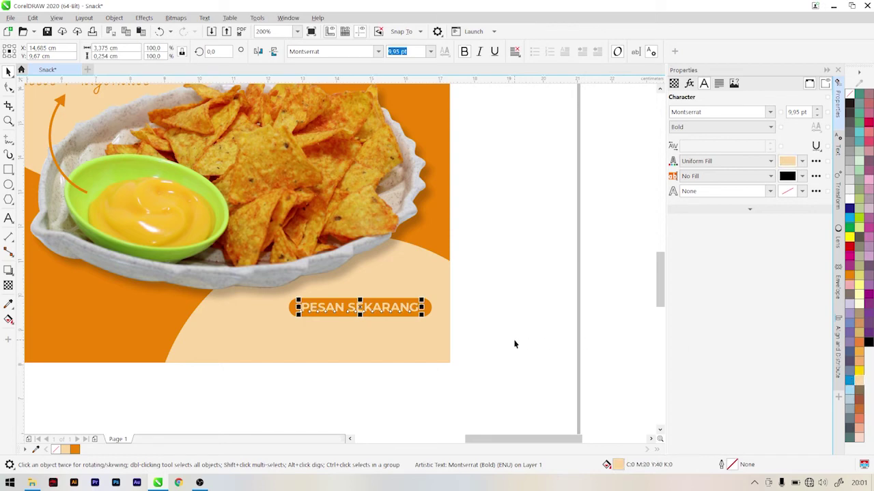
{"action": "left_click", "coordinate": [514, 344]}
{"action": "scroll", "coordinate": [372, 308], "scroll_direction": "up", "scroll_amount": 2}
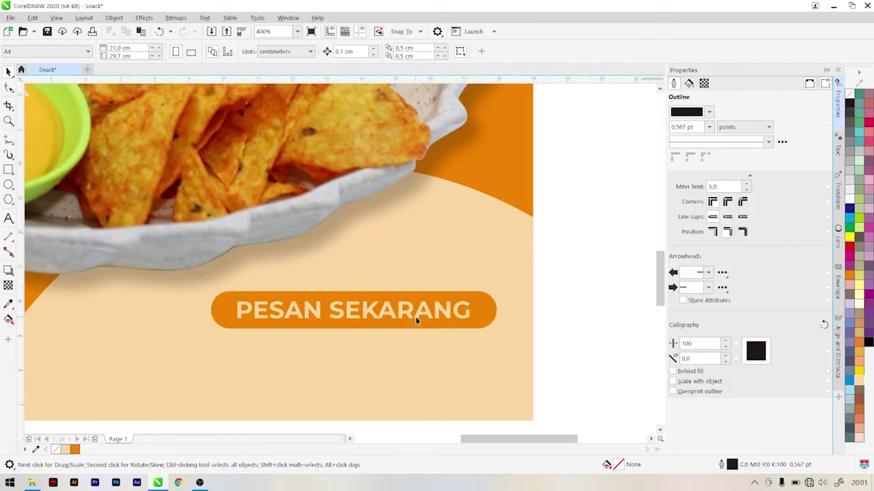
Move the button and its text slightly up and left, and scale both down to about 3.82 × 0.50 cm
{"action": "scroll", "coordinate": [416, 321], "scroll_direction": "down", "scroll_amount": 2}
{"action": "left_click_drag", "start_coordinate": [299, 294], "coordinate": [301, 291]}
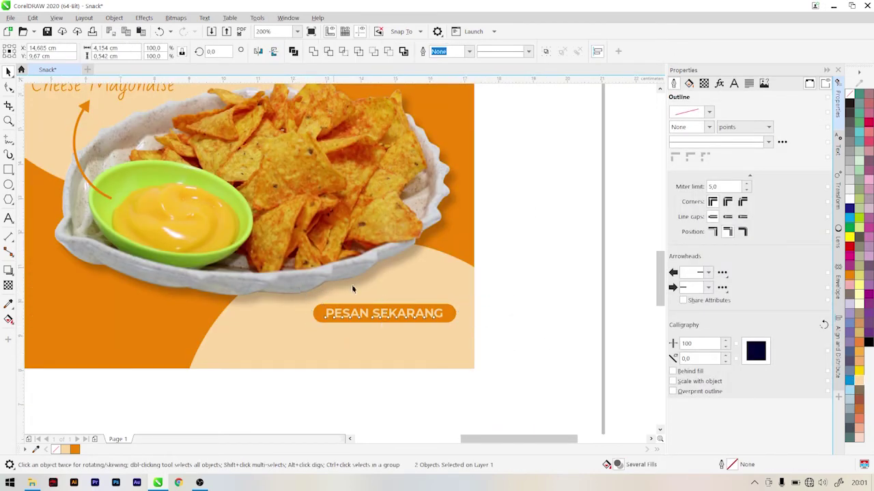
{"action": "left_click_drag", "start_coordinate": [521, 342], "coordinate": [359, 317]}
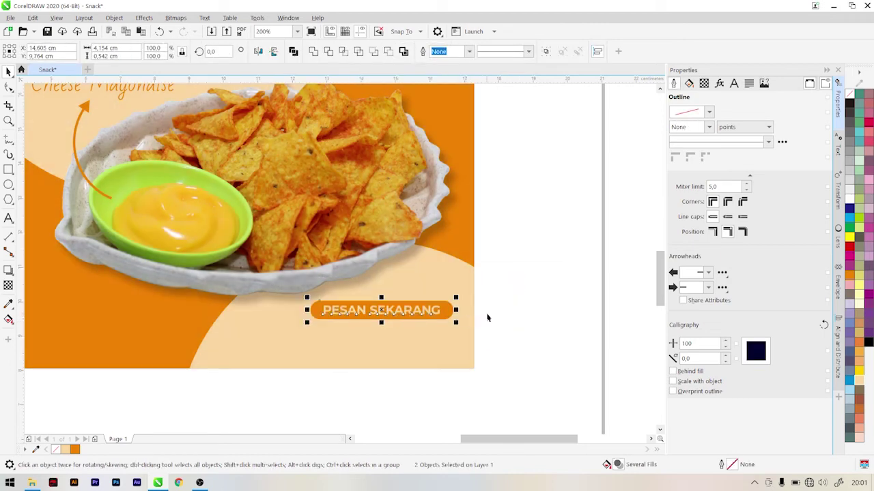
{"action": "scroll", "coordinate": [407, 324], "scroll_direction": "up", "scroll_amount": 1}
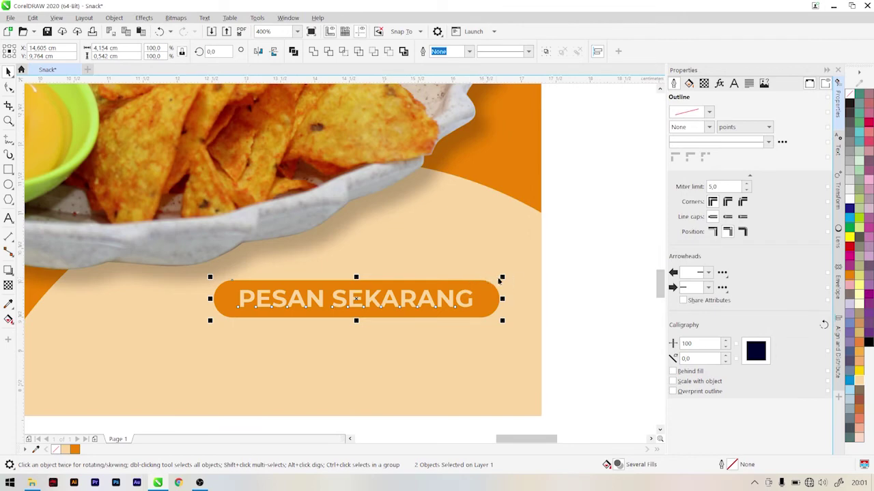
{"action": "scroll", "coordinate": [477, 277], "scroll_direction": "down", "scroll_amount": 1}
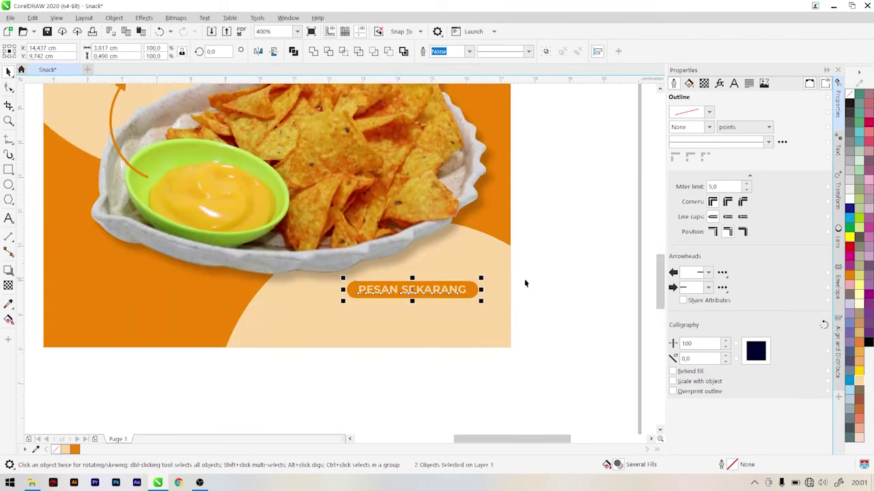
Duplicate the "PESAN SEKARANG" text just below the button and color the copy orange
{"action": "left_click", "coordinate": [446, 288]}
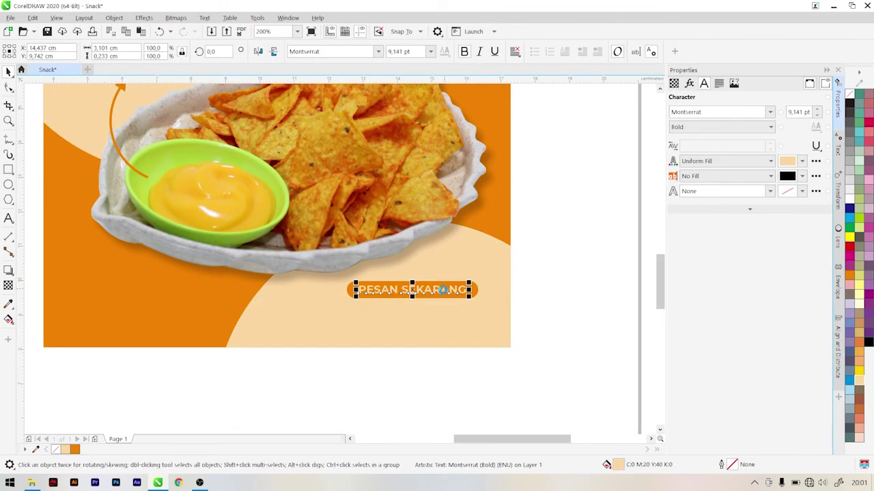
{"action": "left_click_drag", "start_coordinate": [433, 292], "coordinate": [455, 311]}
{"action": "right_click", "coordinate": [455, 311]}
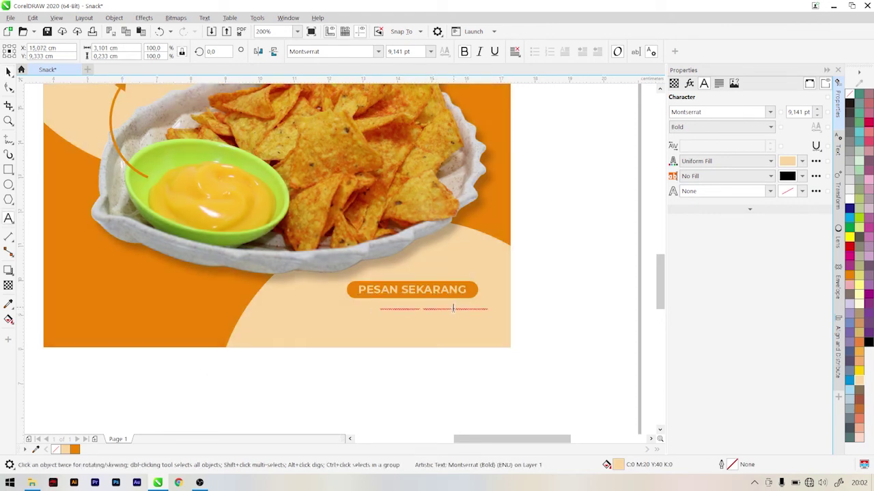
{"action": "left_click", "coordinate": [849, 275]}
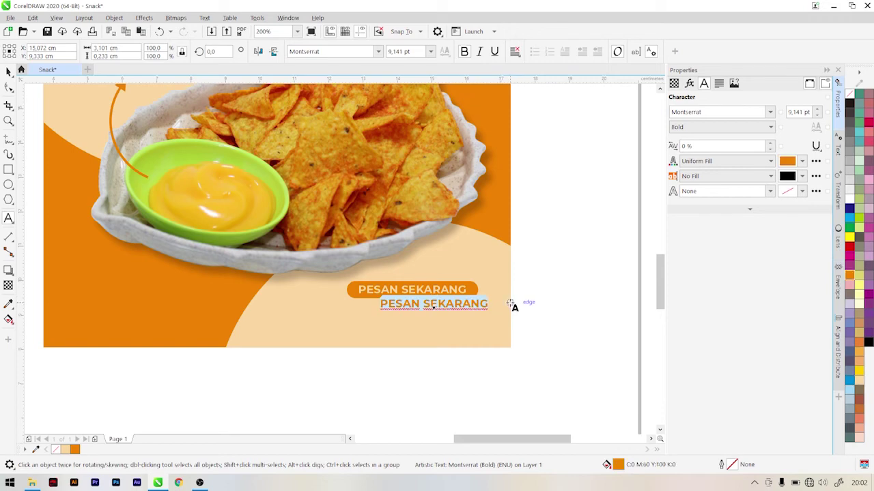
Replace the copied text below the button with the restaurant's phone number and finish text editing
{"action": "type", "text": "0812 3"}
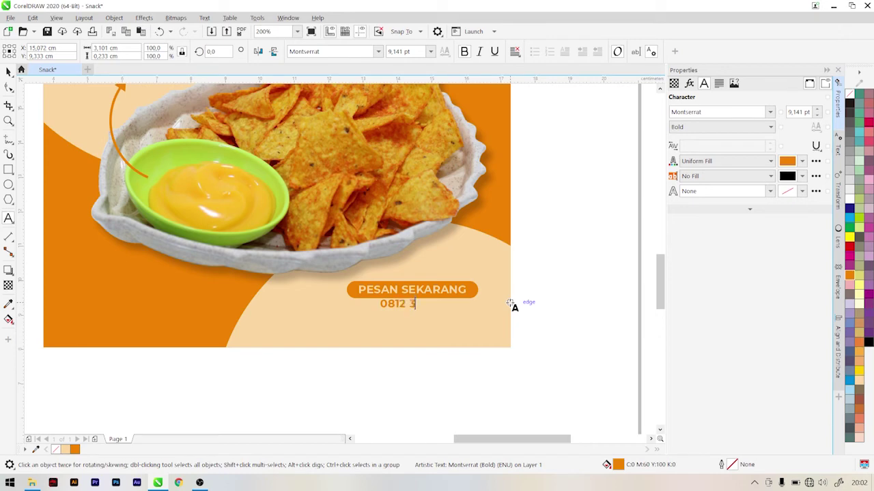
{"action": "type", "text": "456 7890"}
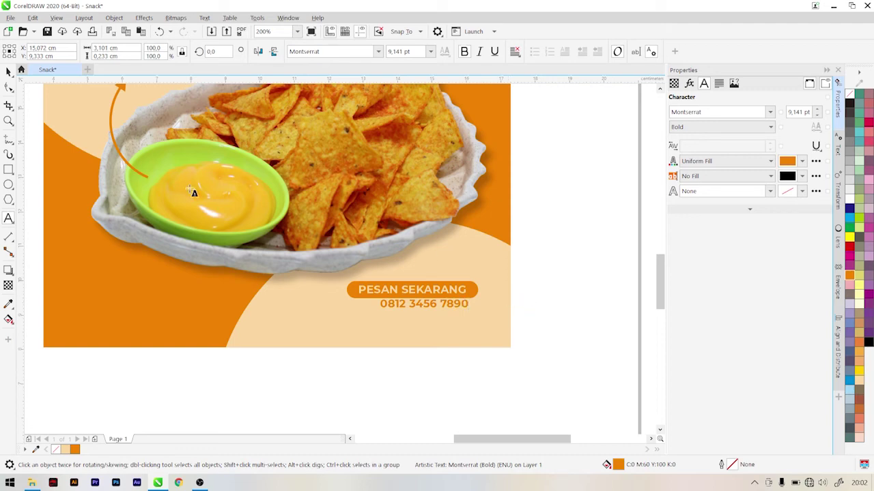
{"action": "key", "text": "ctrl+space"}
{"action": "left_click", "coordinate": [8, 72]}
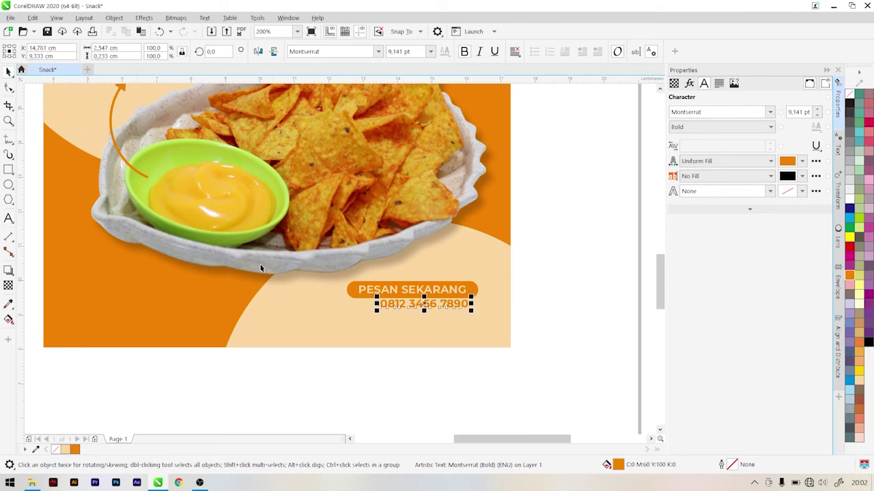
Enlarge the phone number to about 3.87 cm wide and center it horizontally under the "PESAN SEKARANG" button
{"action": "left_click_drag", "start_coordinate": [471, 311], "coordinate": [512, 332]}
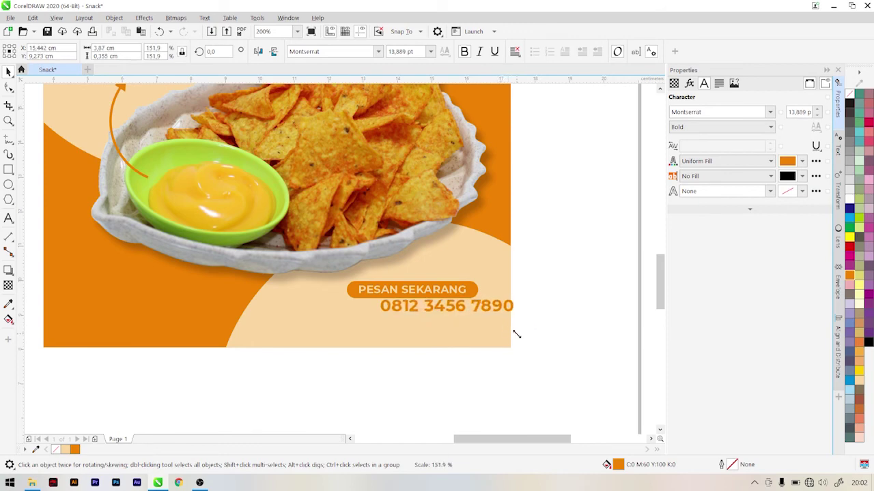
{"action": "left_click", "coordinate": [475, 292], "text": "shift"}
{"action": "left_click", "coordinate": [572, 307]}
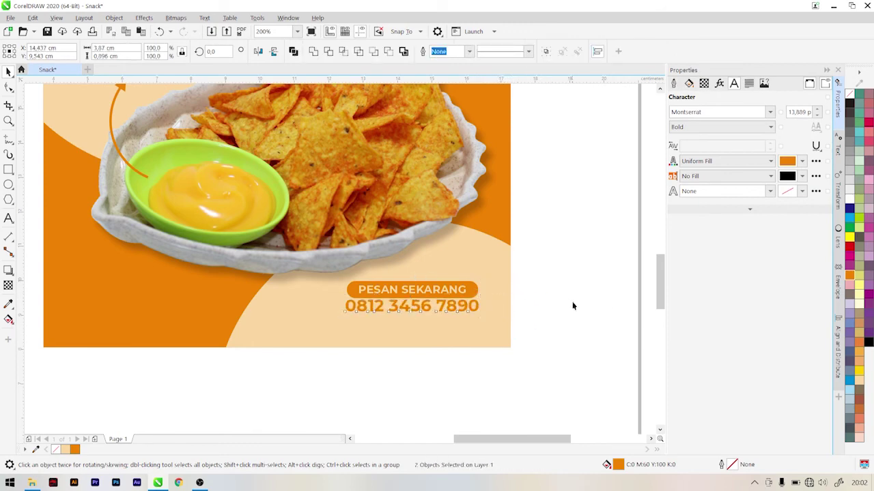
Move the phone number down 0.2 cm and enlarge it from its center to about 4.82 cm wide
{"action": "left_click", "coordinate": [457, 307]}
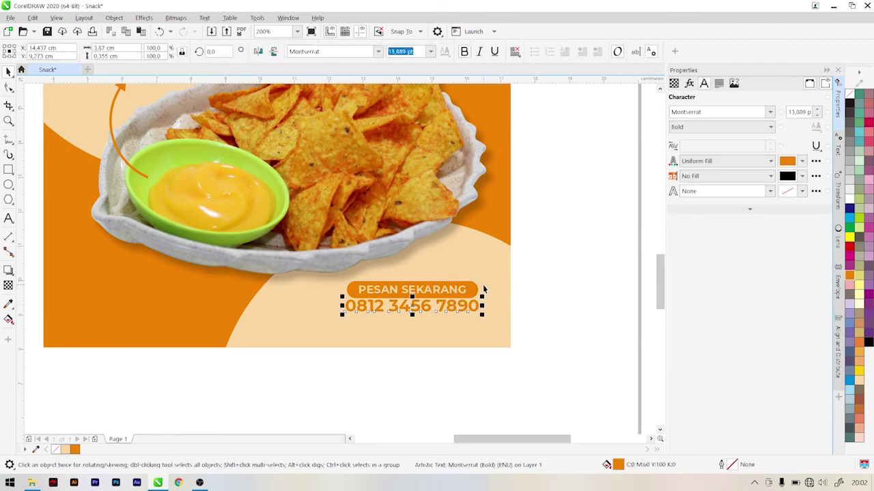
{"action": "key", "text": "Down"}
{"action": "key", "text": "Down"}
{"action": "key", "text": "Down"}
{"action": "key", "text": "Up"}
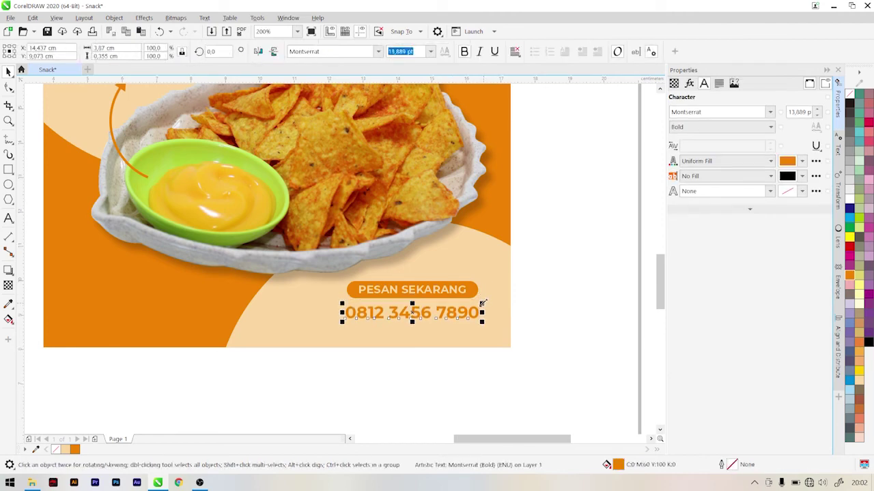
{"action": "left_click_drag", "start_coordinate": [482, 302], "coordinate": [499, 300]}
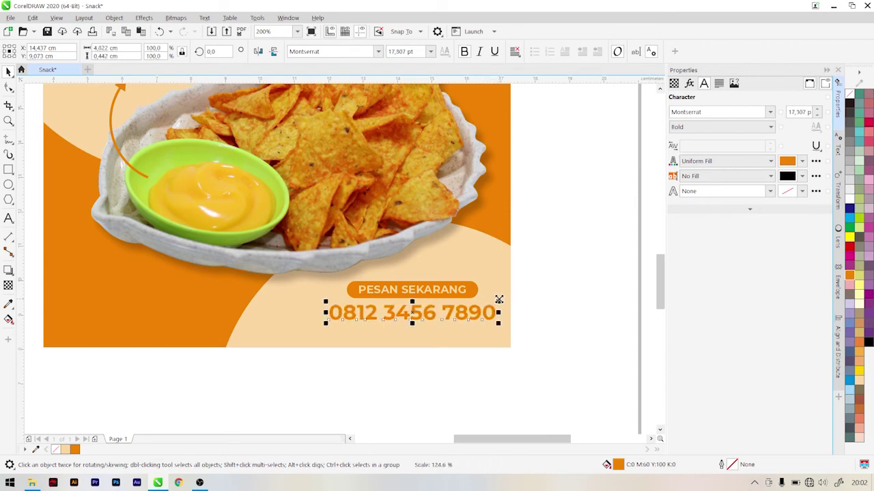
{"action": "left_click", "coordinate": [554, 280]}
{"action": "left_click_drag", "start_coordinate": [551, 346], "coordinate": [289, 255]}
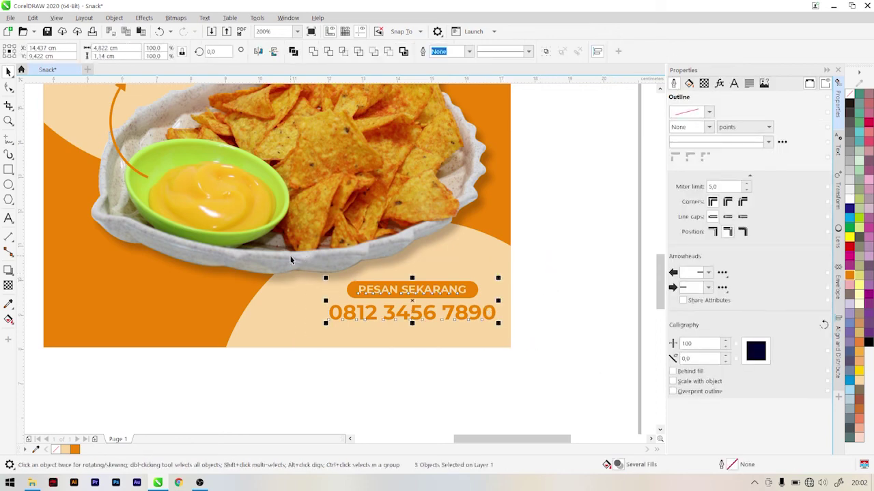
{"action": "left_click", "coordinate": [555, 290]}
{"action": "left_click", "coordinate": [430, 321]}
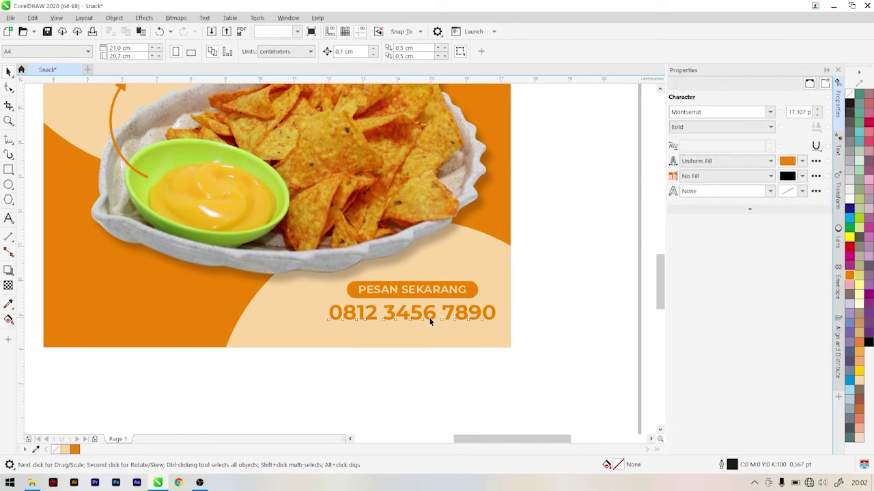
{"action": "left_click_drag", "start_coordinate": [430, 315], "coordinate": [427, 335]}
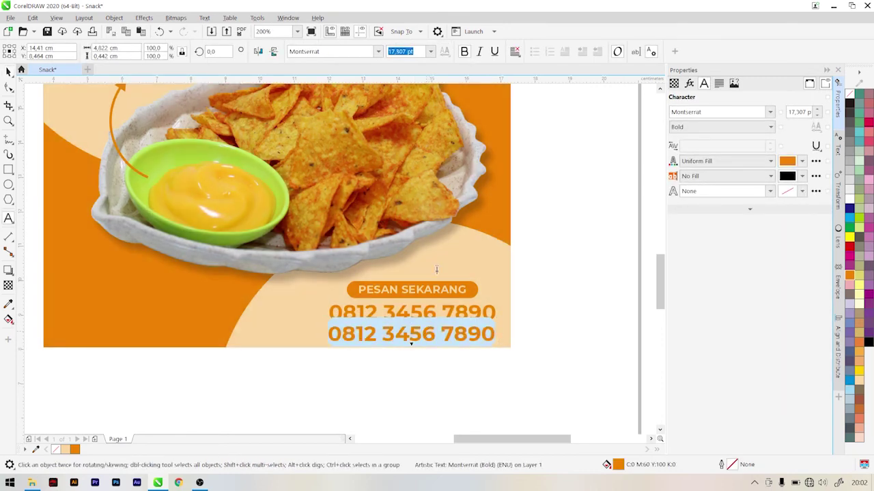
{"action": "key", "text": "F8"}
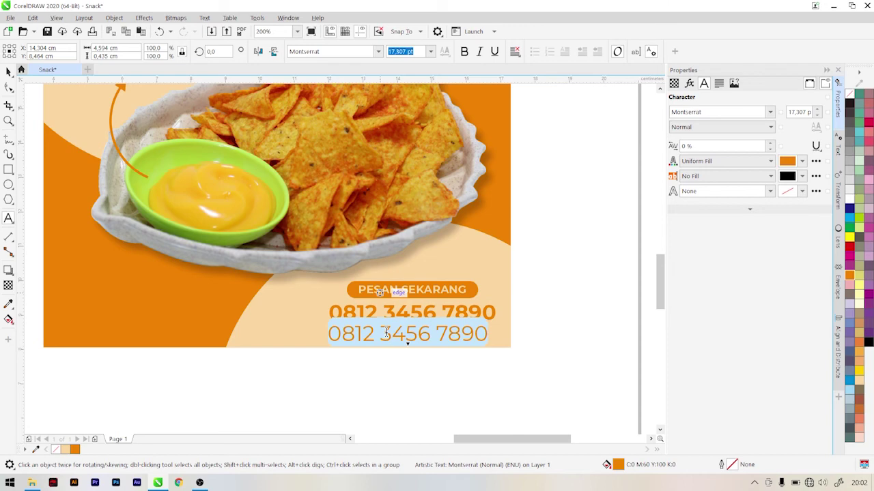
{"action": "type", "text": "www"}
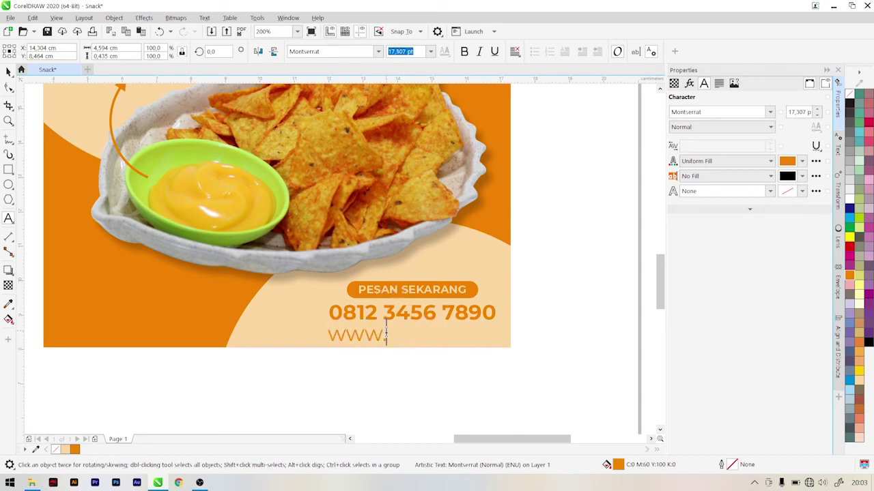
{"action": "type", "text": ".alamatwebs"}
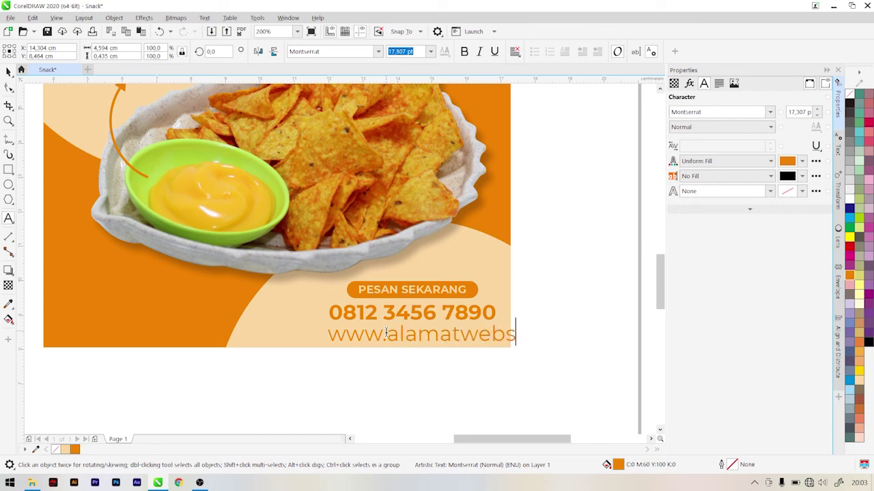
{"action": "type", "text": "ite.com"}
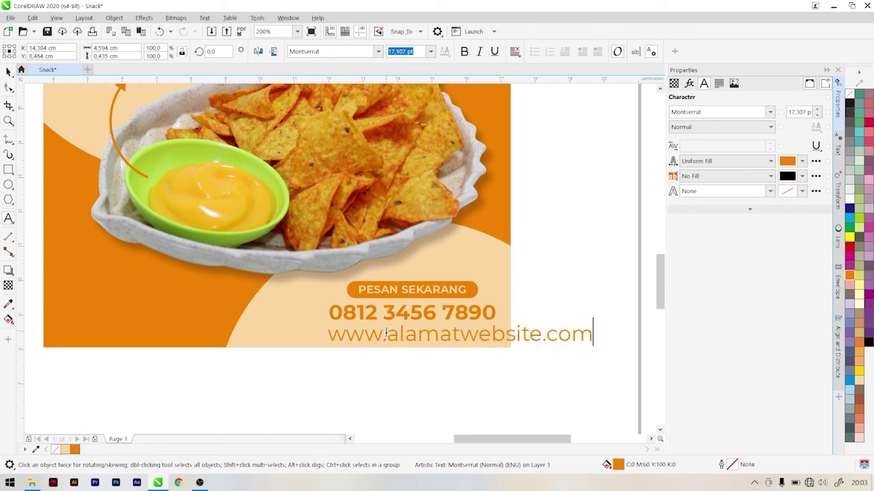
{"action": "key", "text": "ctrl+space"}
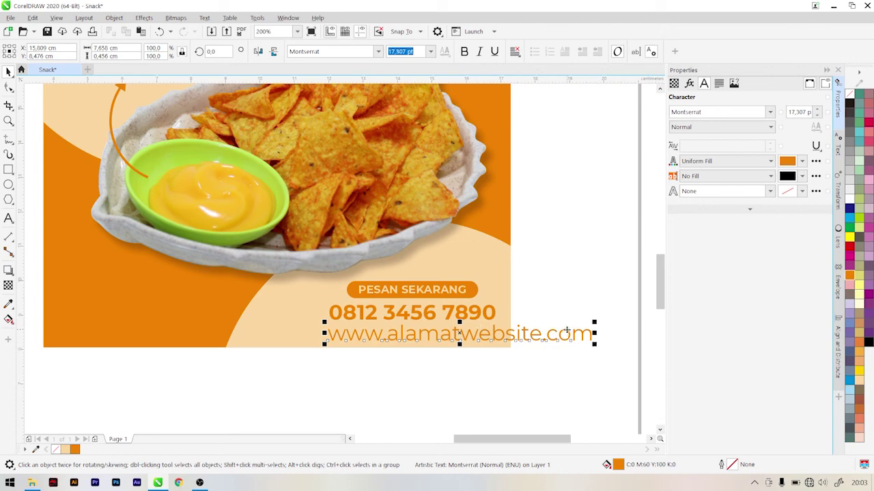
Scale the website address down to about 5.95 cm wide and center it horizontally under the phone number
{"action": "left_click_drag", "start_coordinate": [594, 322], "coordinate": [539, 300]}
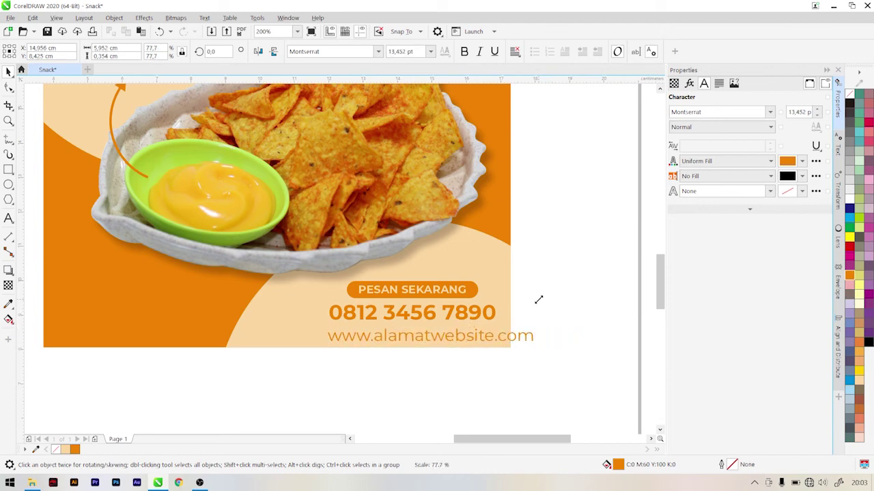
{"action": "left_click", "coordinate": [493, 314], "text": "shift"}
{"action": "key", "text": "c"}
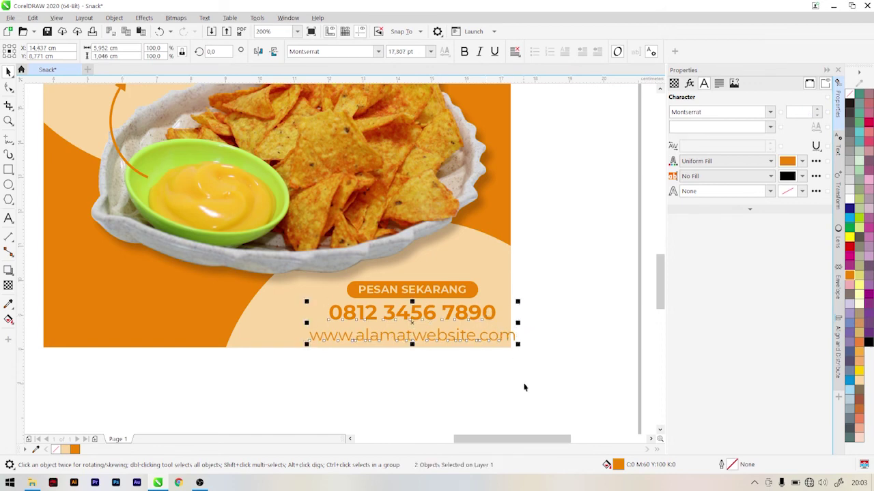
{"action": "left_click", "coordinate": [546, 387]}
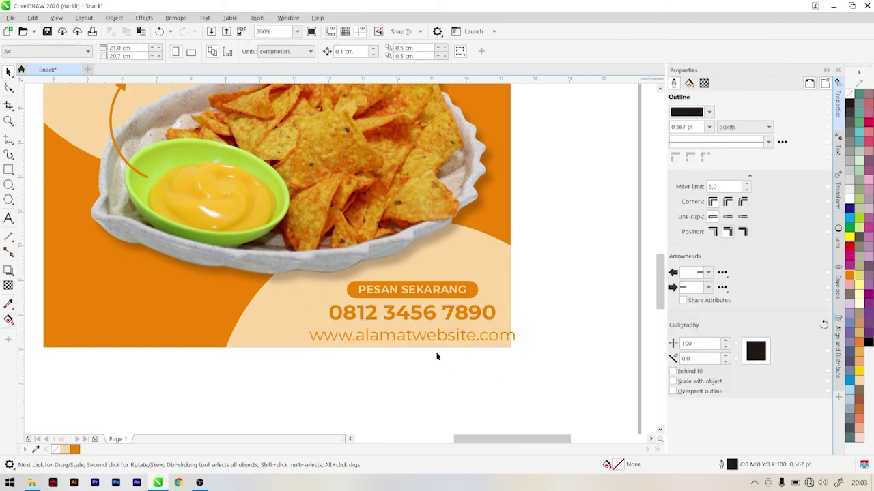
Scale the button, its text, the phone number and the website address down together to about 5.18 × 1.52 cm
{"action": "left_click", "coordinate": [410, 315]}
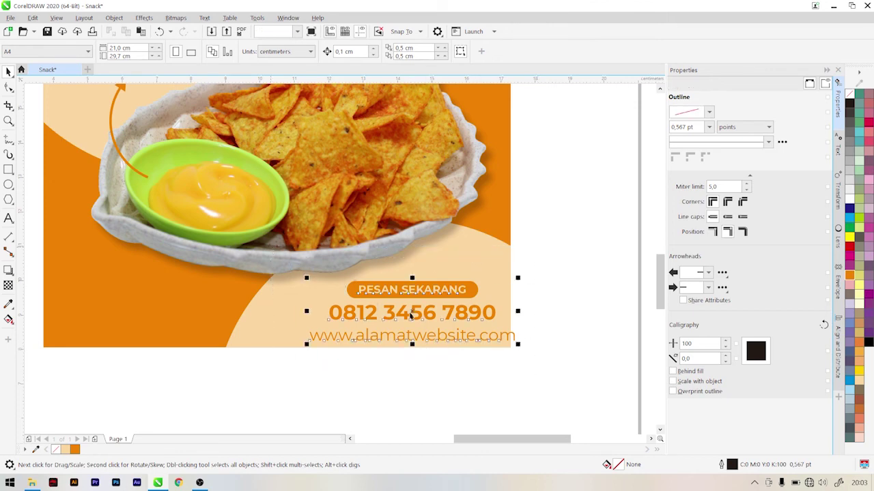
{"action": "left_click_drag", "start_coordinate": [515, 348], "coordinate": [494, 352]}
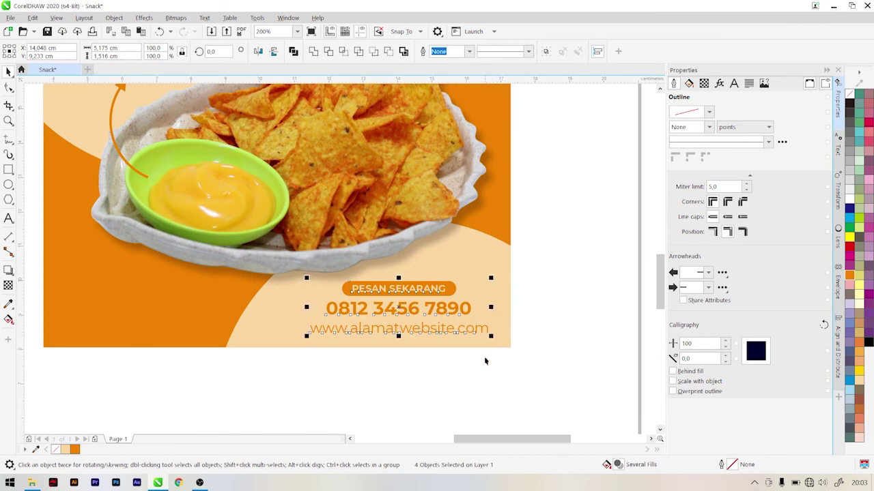
{"action": "left_click", "coordinate": [481, 363]}
{"action": "left_click", "coordinate": [451, 363]}
Examine the whole promotion layout and the contact block and chips photo up close
{"action": "scroll", "coordinate": [451, 363], "scroll_direction": "down", "scroll_amount": 2}
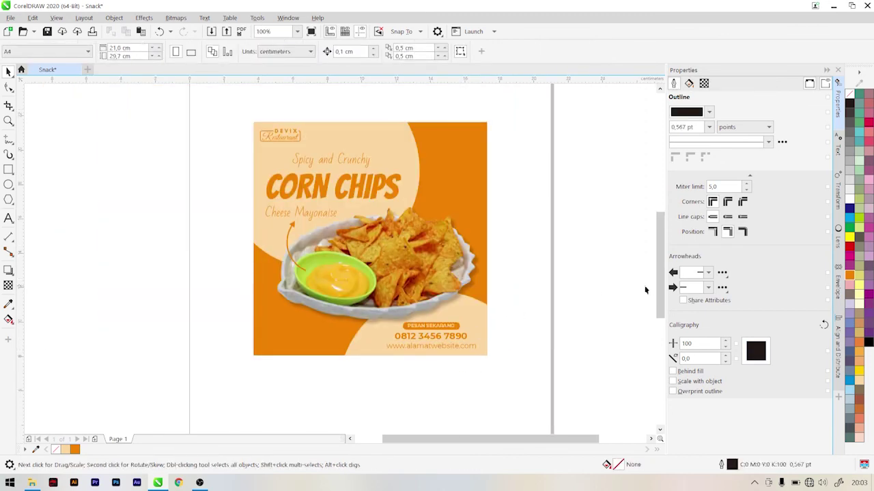
{"action": "left_click_drag", "start_coordinate": [659, 289], "coordinate": [656, 283]}
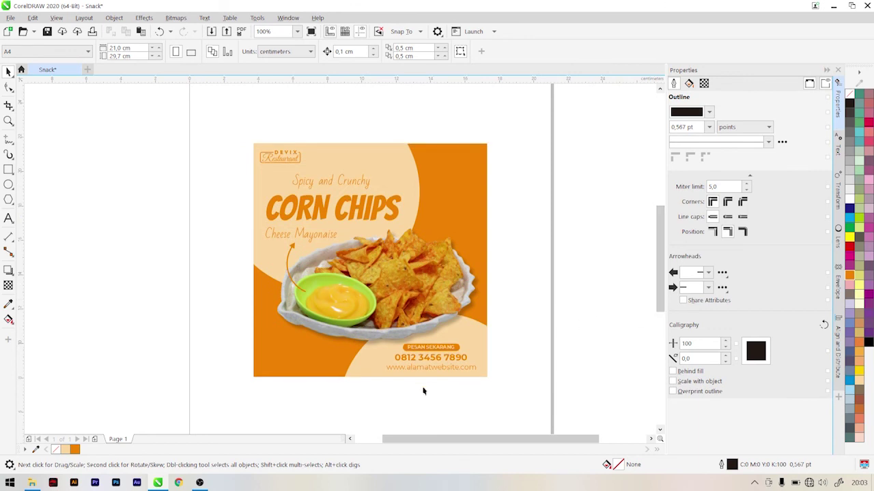
{"action": "scroll", "coordinate": [421, 387], "scroll_direction": "up", "scroll_amount": 2}
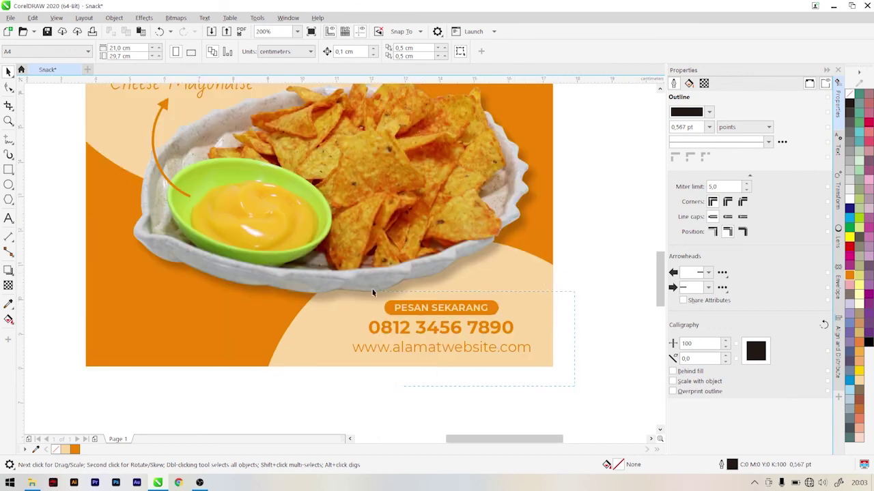
{"action": "left_click", "coordinate": [324, 273]}
{"action": "left_click", "coordinate": [396, 413]}
{"action": "scroll", "coordinate": [396, 403], "scroll_direction": "down", "scroll_amount": 2}
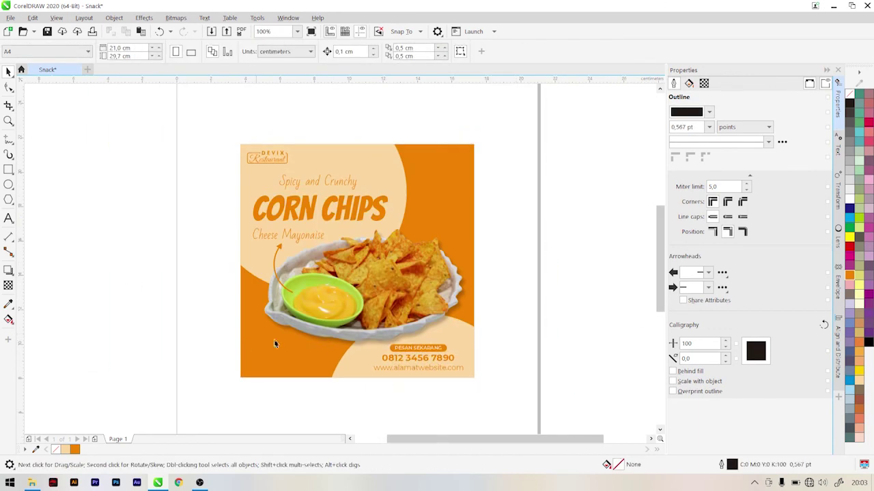
{"action": "scroll", "coordinate": [380, 323], "scroll_direction": "up", "scroll_amount": 2}
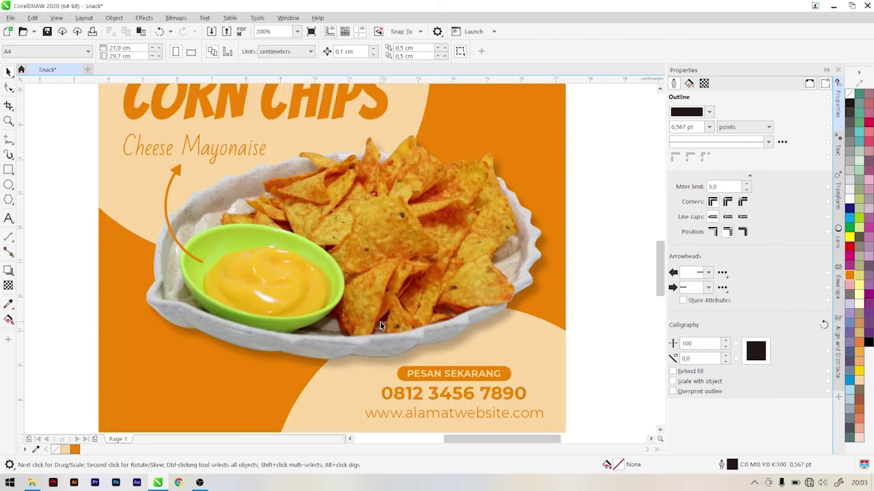
{"action": "scroll", "coordinate": [380, 322], "scroll_direction": "down", "scroll_amount": 2}
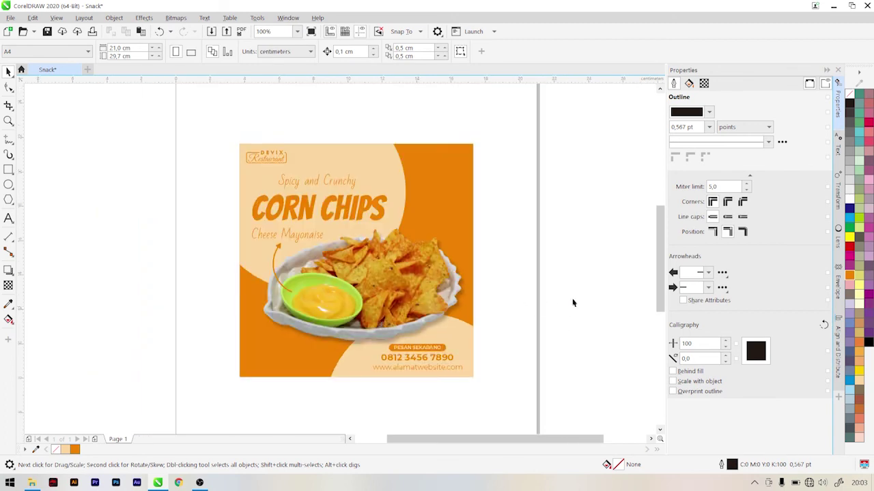